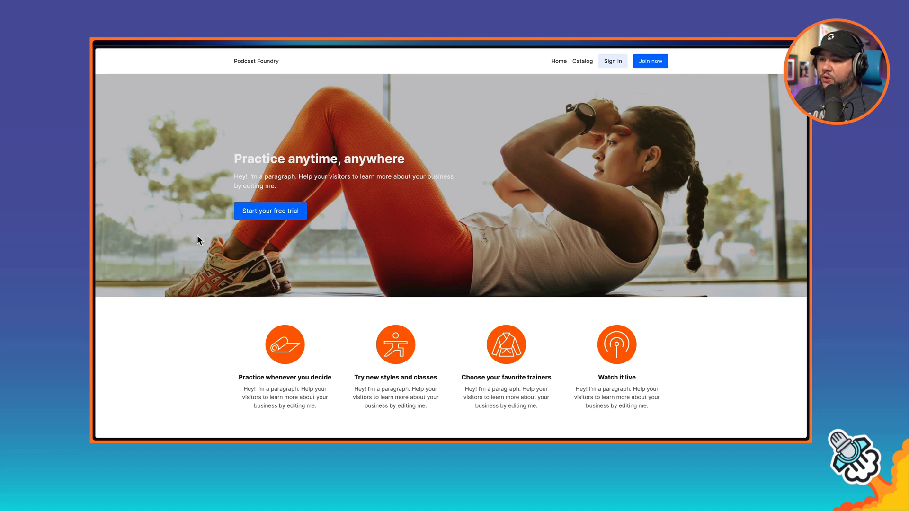
Step: Review the current Podcast Foundry homepage down to the "Watch it live" section
scroll(221, 190, down, 3)
scroll(222, 193, down, 15)
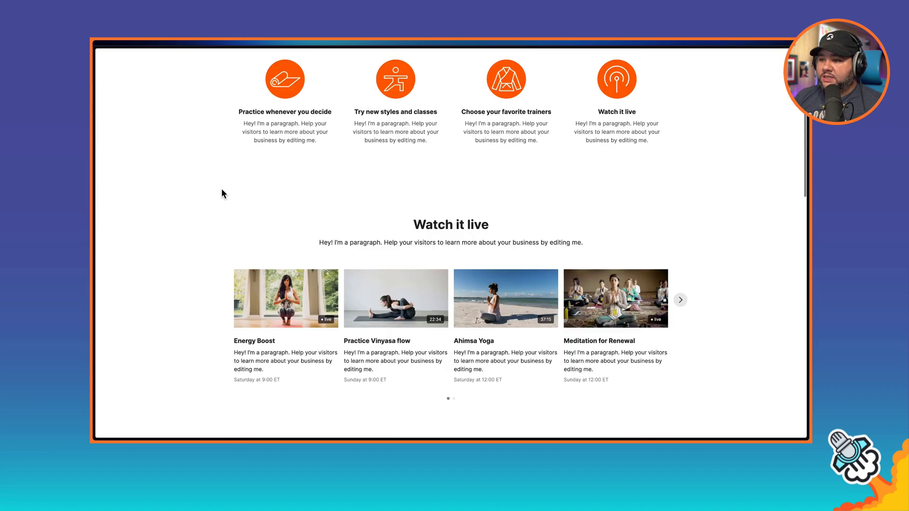
scroll(221, 194, up, 15)
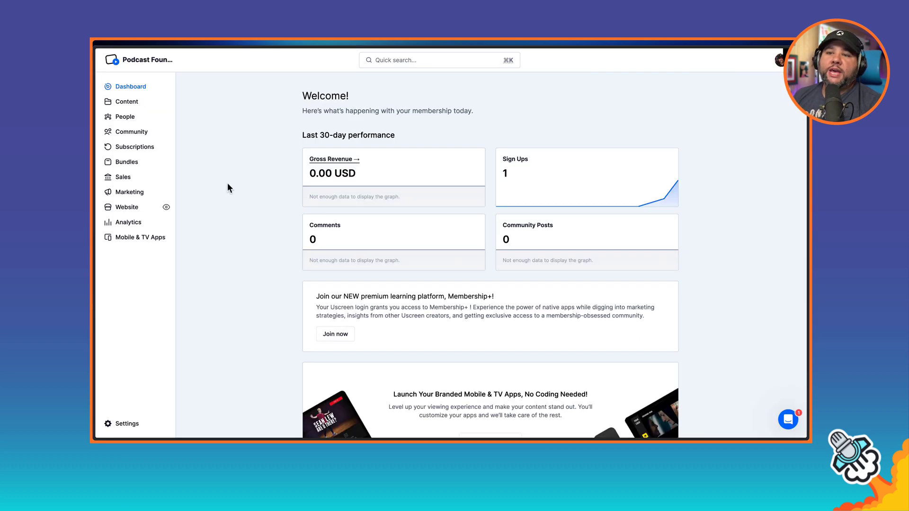
Step: Open the website's theme library and look through the available themes
click(135, 209)
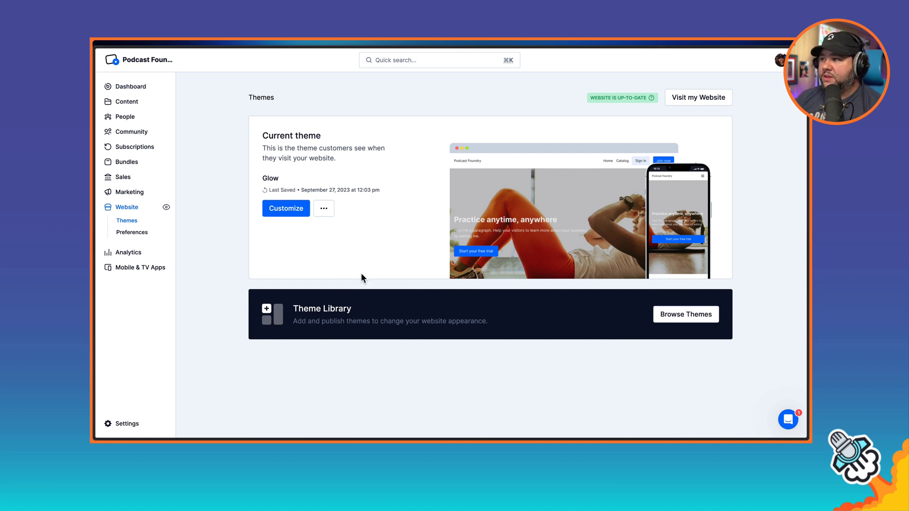
click(699, 316)
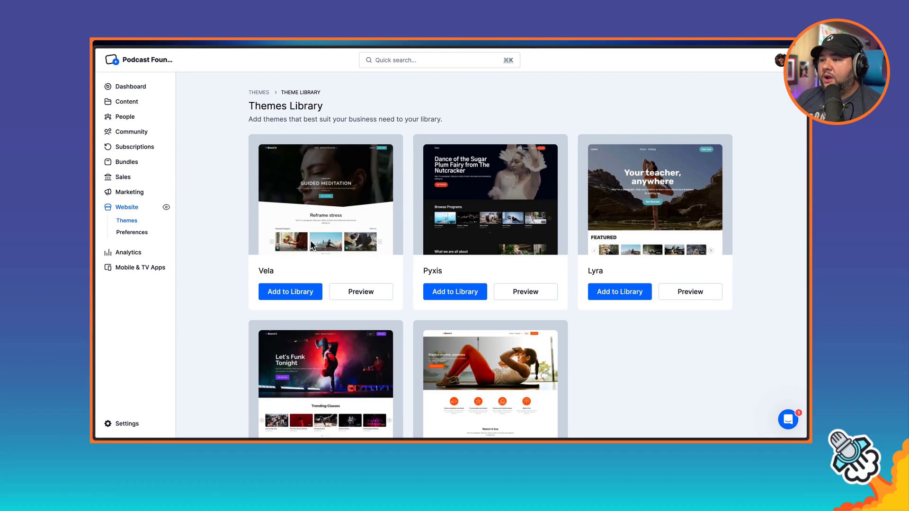
scroll(401, 276, down, 2)
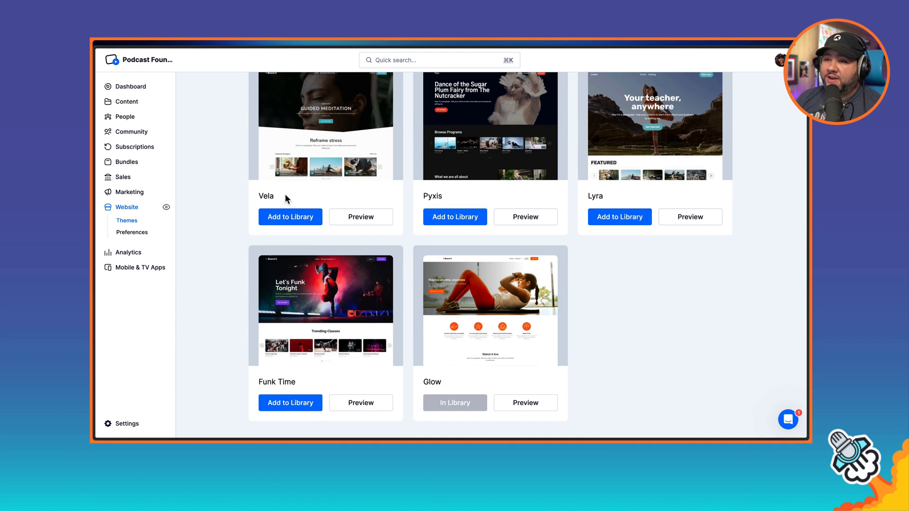
Step: Preview the Vela theme's demo page, look through its sections, and return to the theme library
scroll(237, 223, up, 2)
click(359, 282)
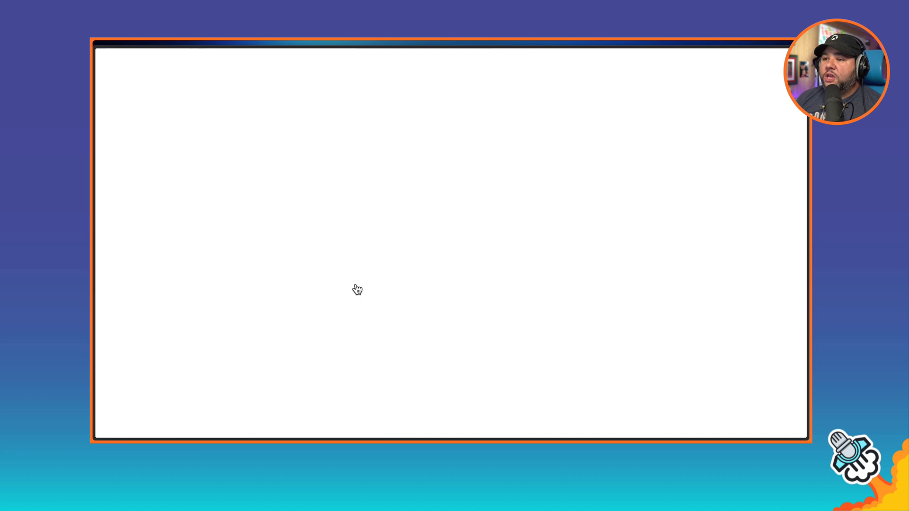
scroll(445, 257, down, 10)
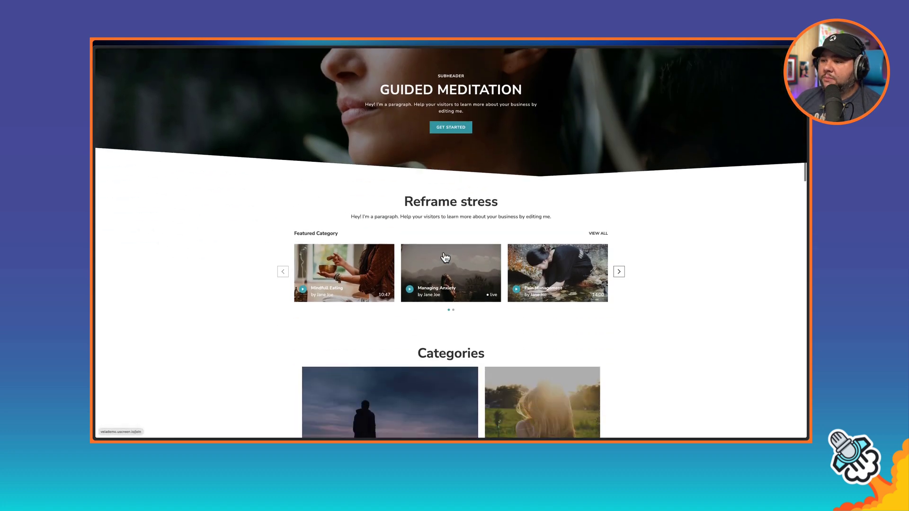
scroll(445, 257, down, 10)
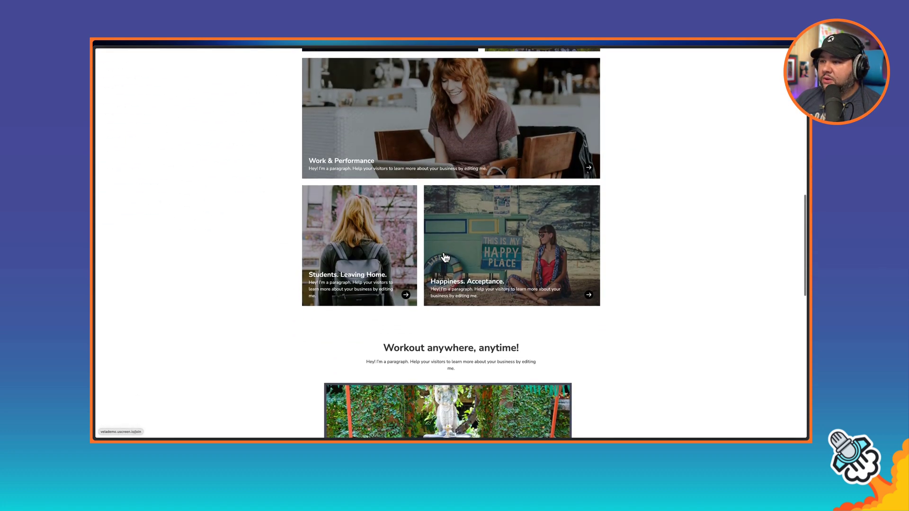
scroll(443, 252, up, 20)
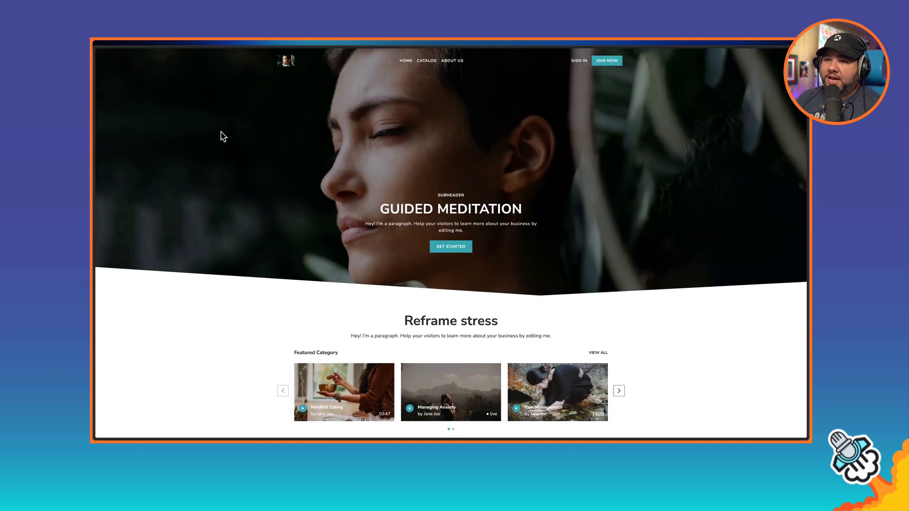
right_click(221, 134)
click(200, 122)
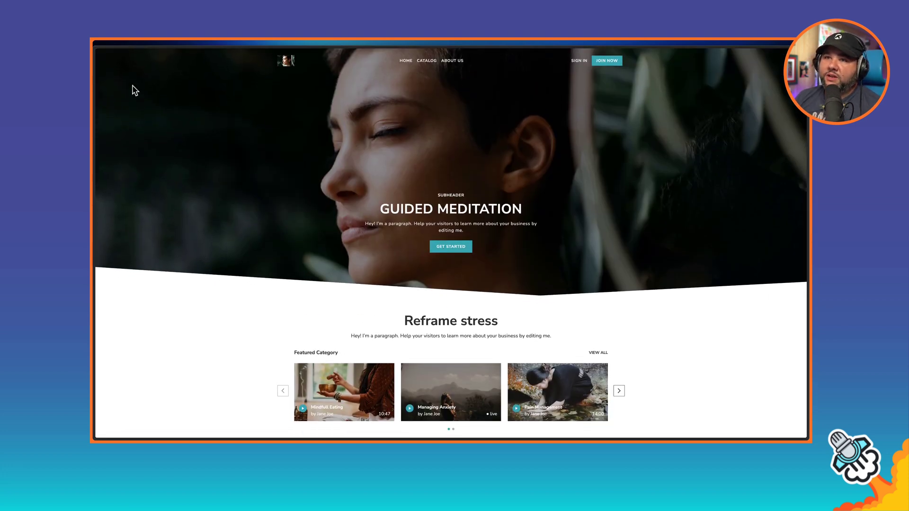
key(ctrl+w)
Step: Add the Lyra theme to the library and open it for customization
scroll(461, 240, down, 2)
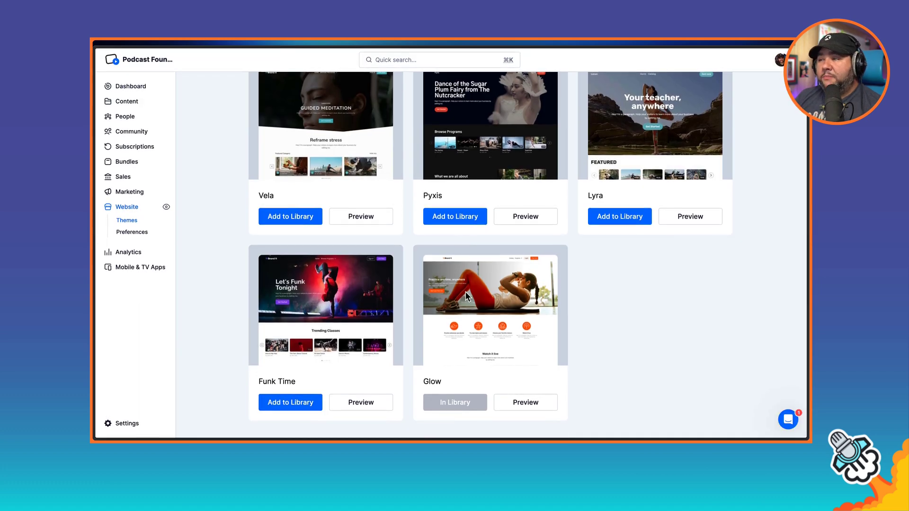
scroll(466, 296, up, 2)
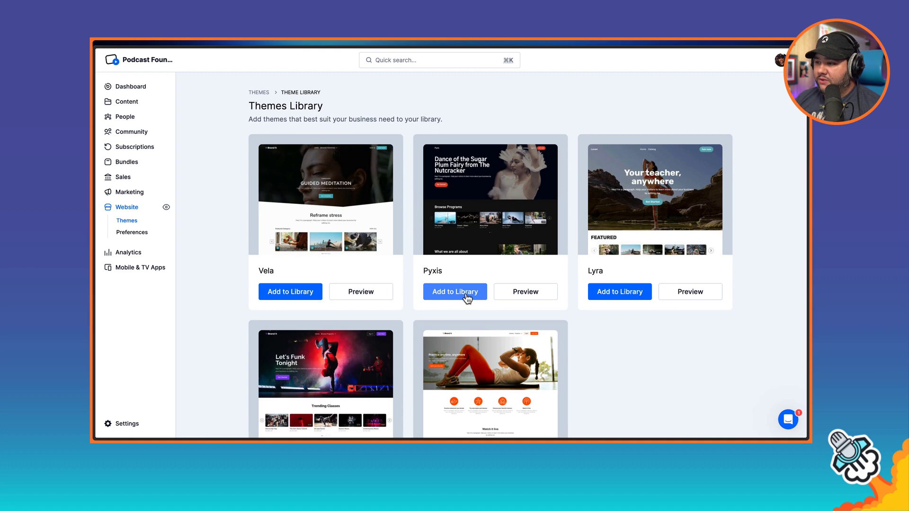
click(634, 297)
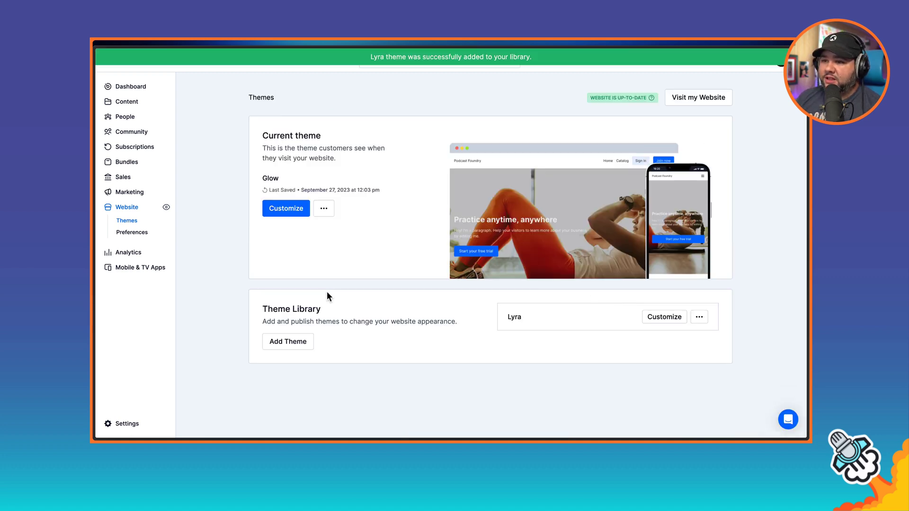
click(658, 322)
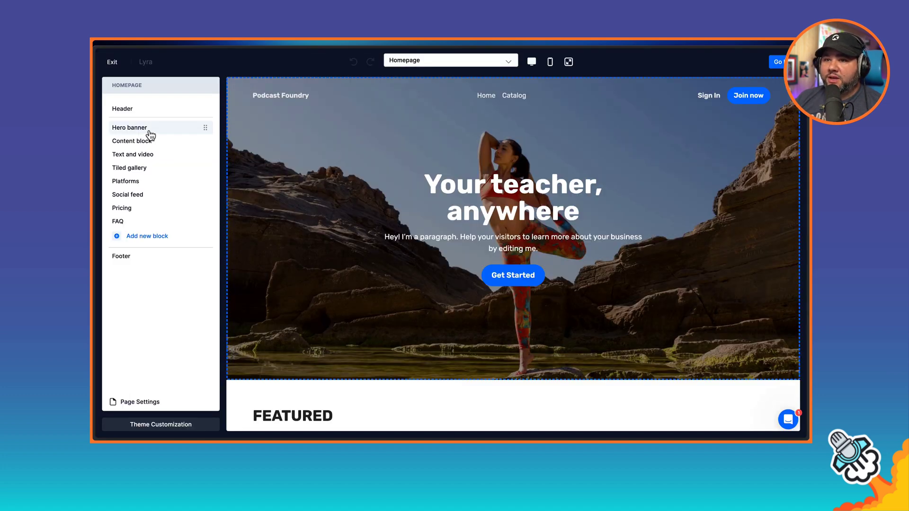
Step: Remove the desktop and mobile background images from the homepage's hero banner
click(148, 132)
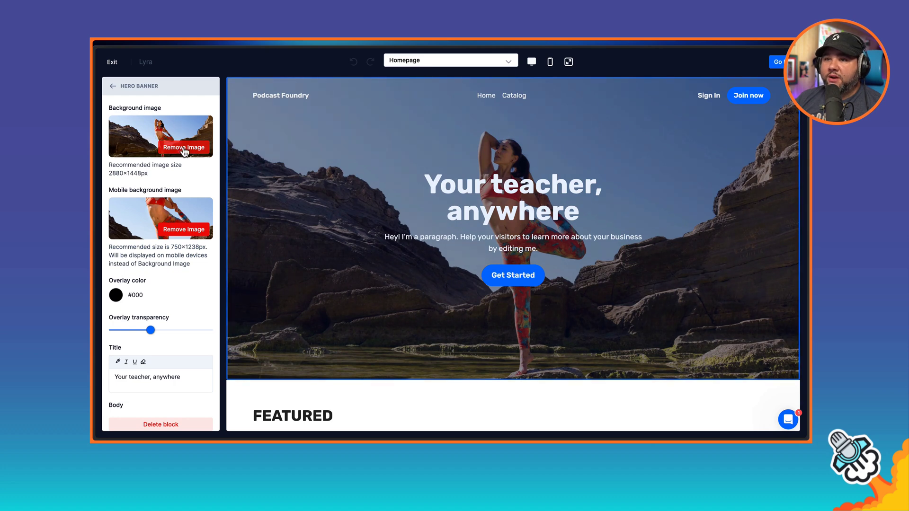
click(185, 148)
click(181, 201)
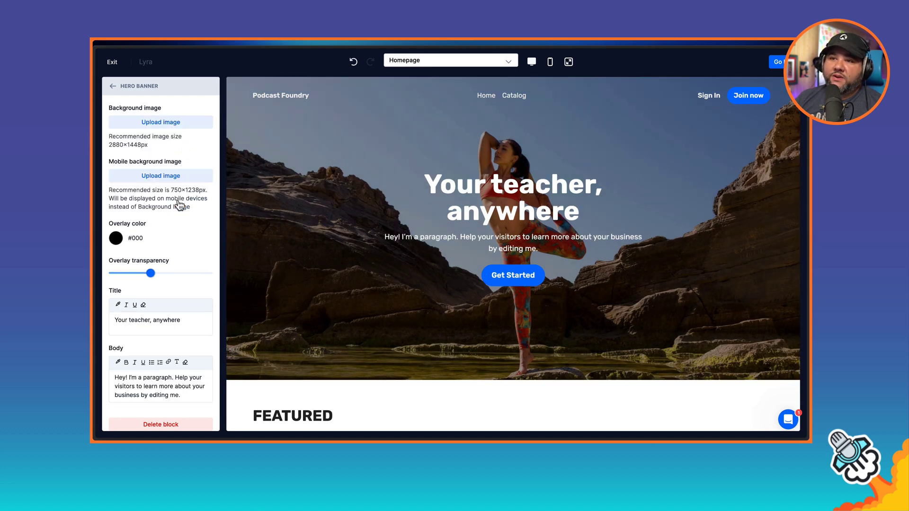
Step: Upload dfy-podcast-1.jpg as the hero banner's background image, with the crop area shifted slightly downward
click(172, 124)
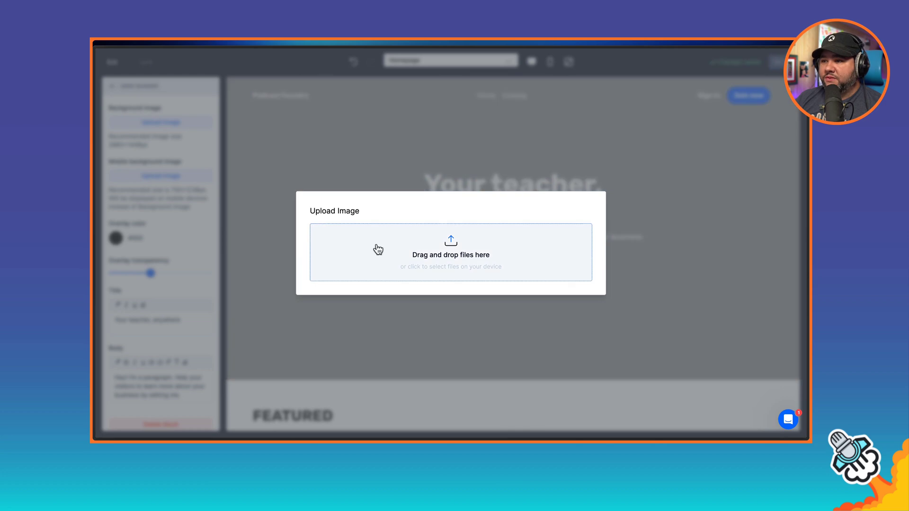
click(439, 258)
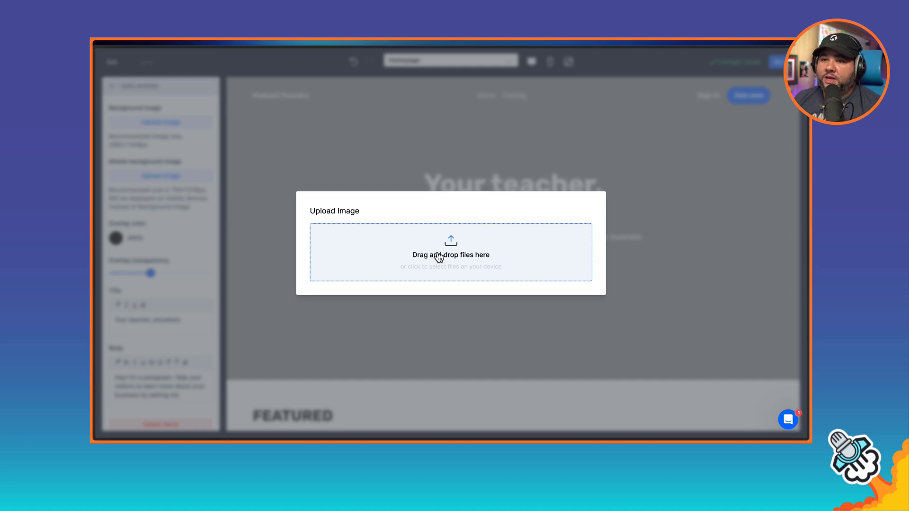
scroll(449, 237, down, 1)
click(544, 296)
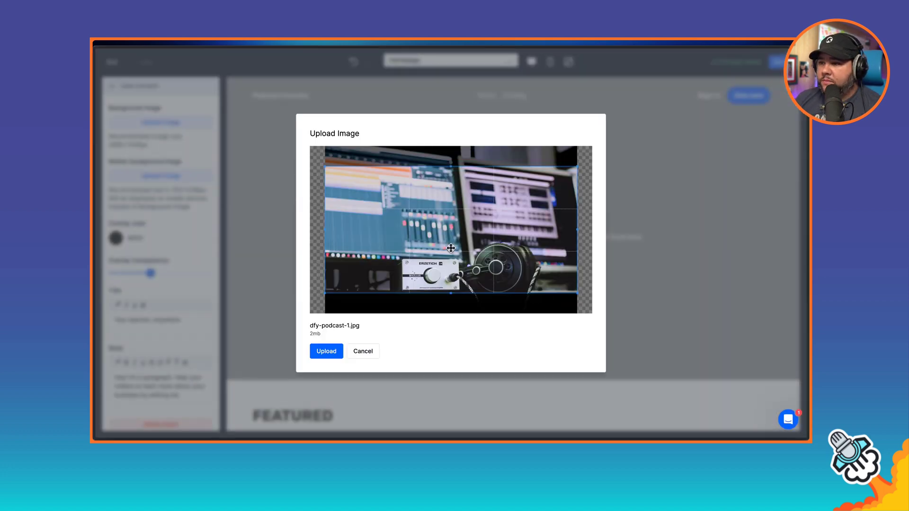
mouse_move(500, 273)
mouse_down()
mouse_move(501, 297)
mouse_move(500, 279)
mouse_move(500, 287)
mouse_up()
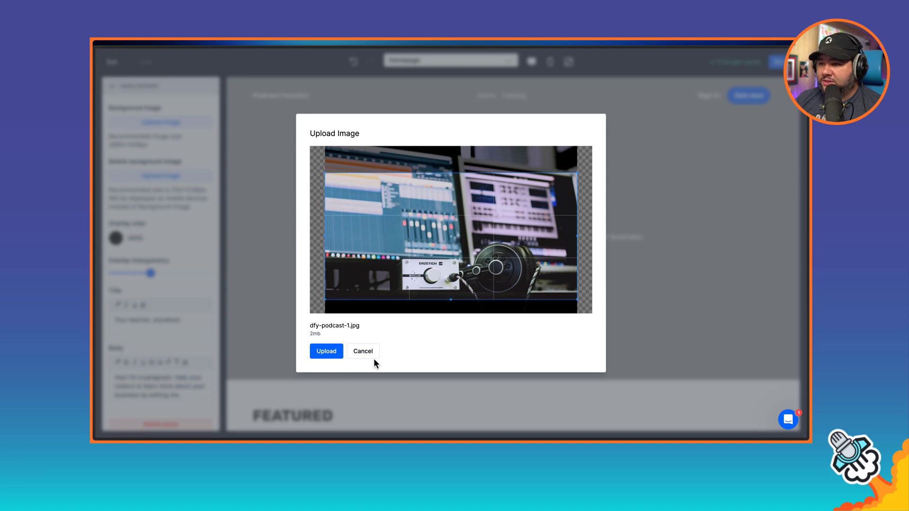
click(336, 356)
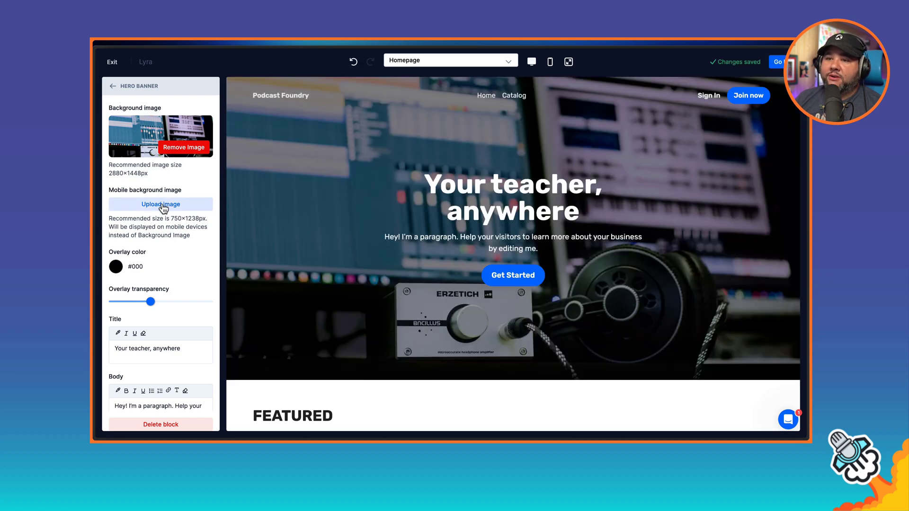
Step: Upload dfy-podcast-1.jpg as the hero banner's mobile background image, with the crop area framed around the headphones
click(171, 207)
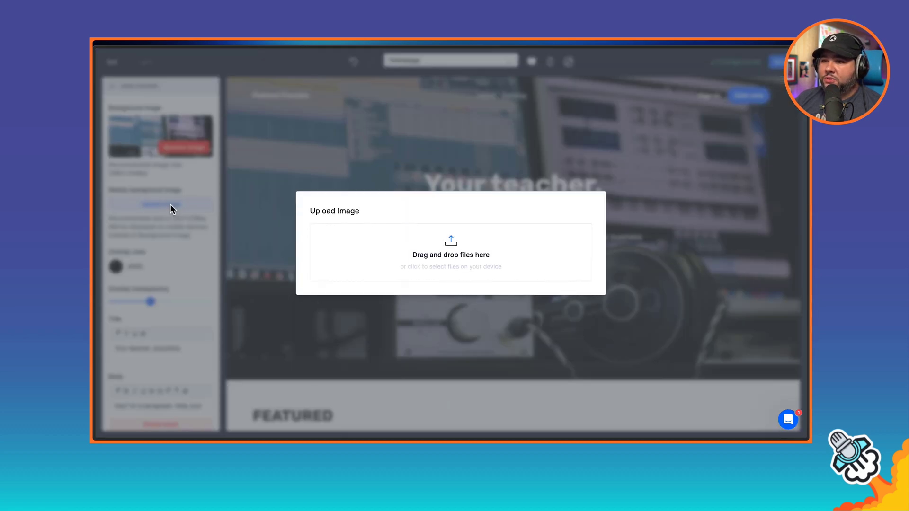
click(459, 252)
scroll(450, 267, down, 3)
click(439, 231)
double_click(440, 219)
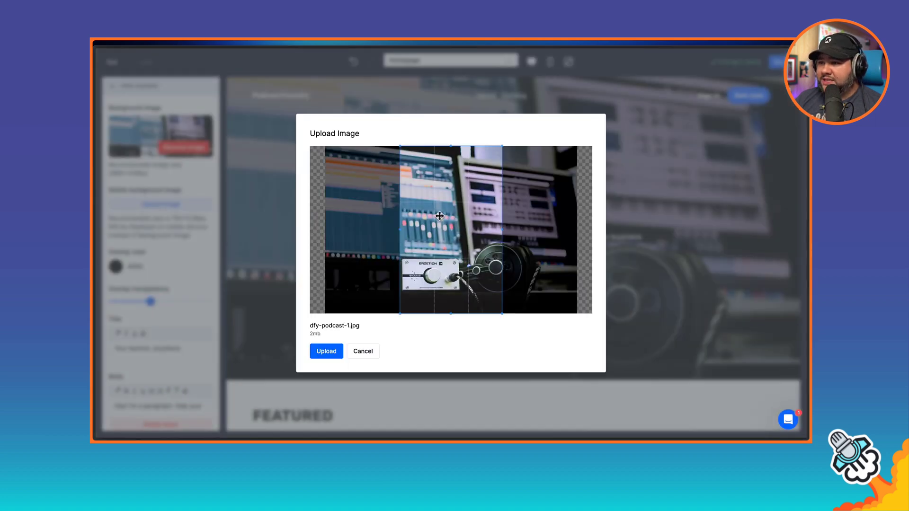
drag(471, 256, 521, 255)
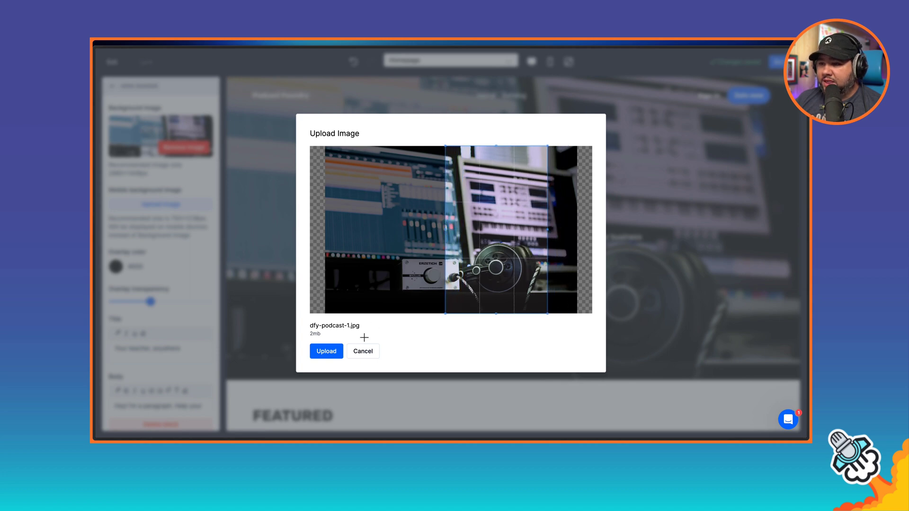
mouse_move(498, 147)
mouse_down()
mouse_move(506, 184)
mouse_move(513, 146)
mouse_up()
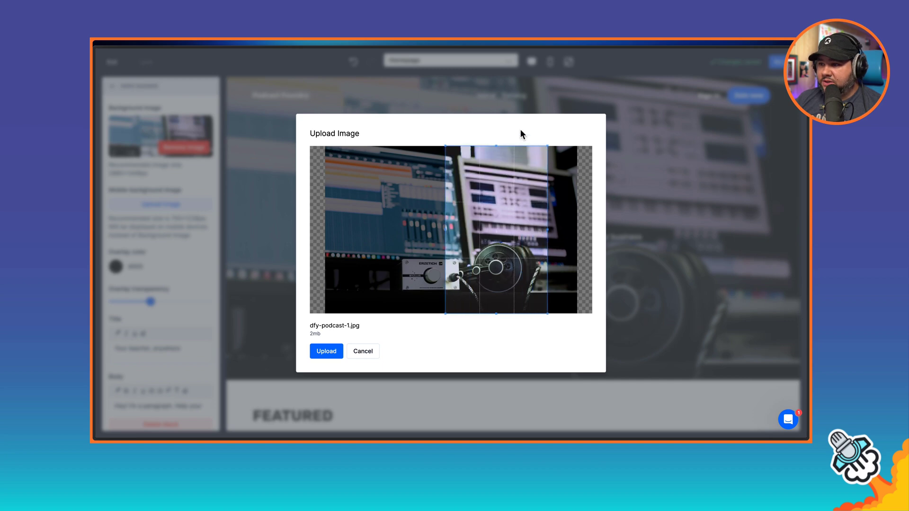
drag(515, 173, 515, 173)
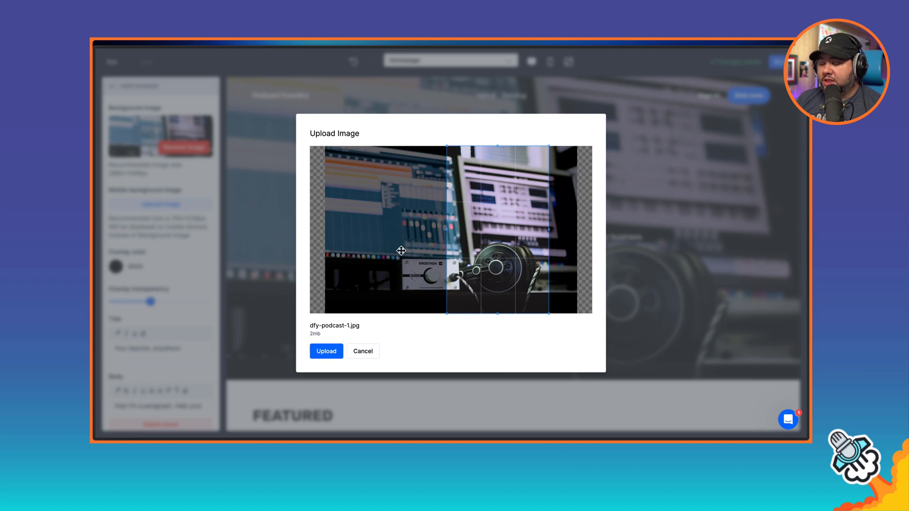
click(328, 353)
click(327, 353)
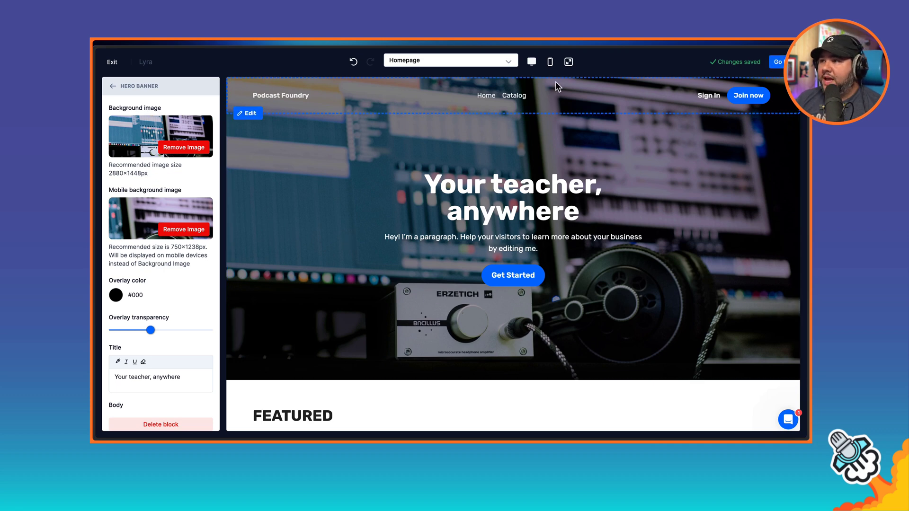
Step: Check the hero banner in the mobile preview of the homepage, and return to the desktop preview
click(550, 62)
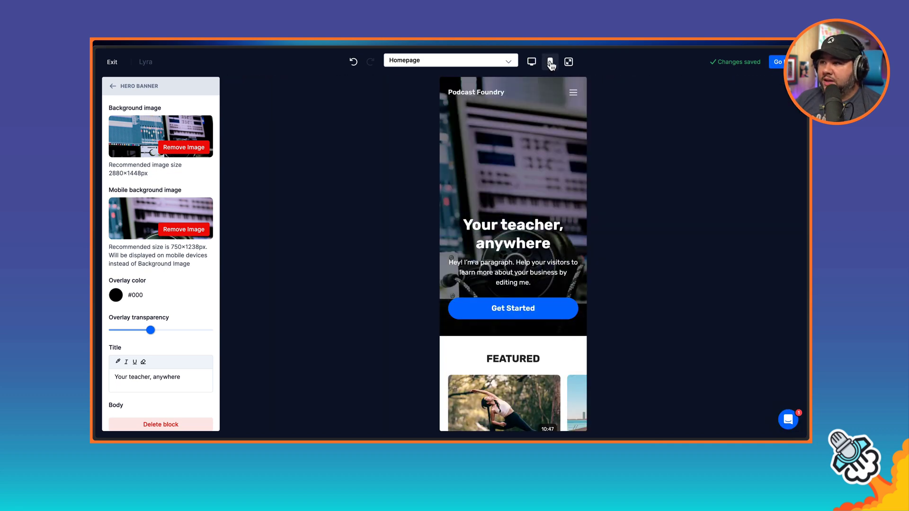
scroll(536, 169, down, 1)
scroll(536, 170, up, 1)
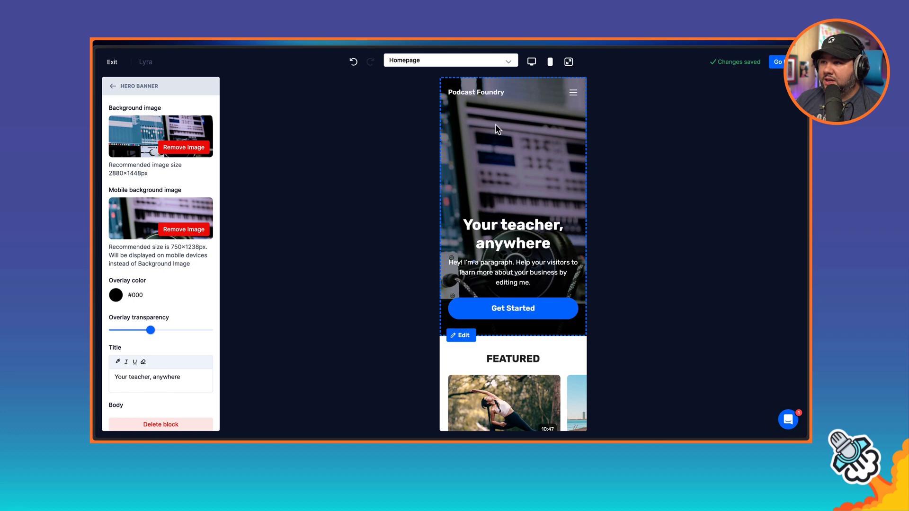
scroll(507, 118, down, 2)
scroll(507, 118, up, 2)
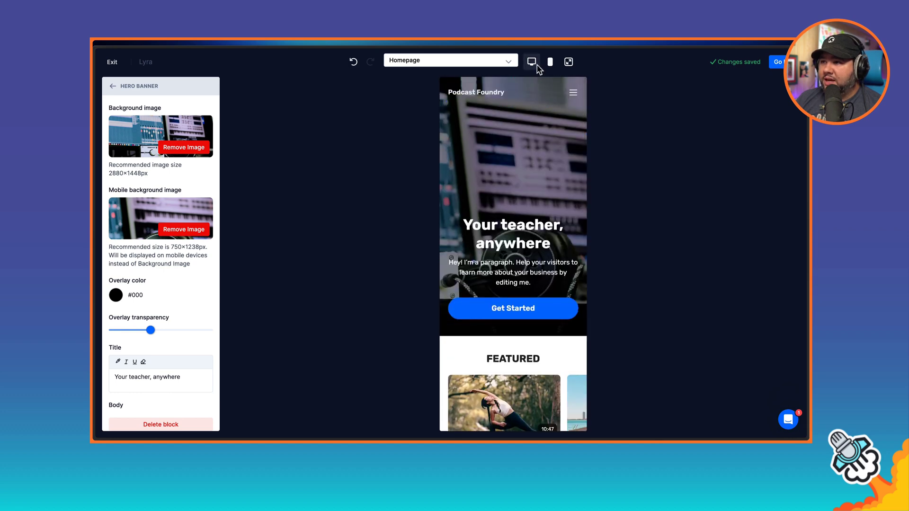
click(536, 65)
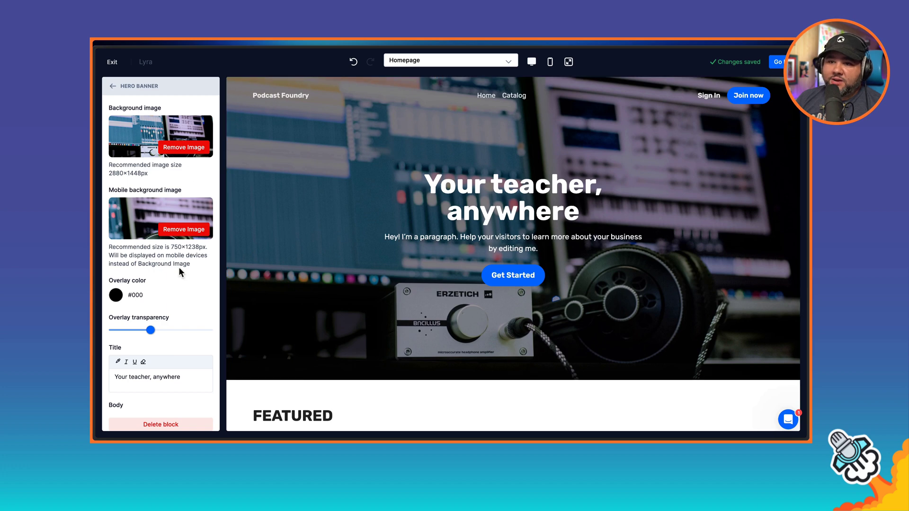
Step: Replace the hero banner's title with "The Path to MORE Time while Still Growing Your Podcast"
scroll(178, 274, down, 3)
triple_click(146, 283)
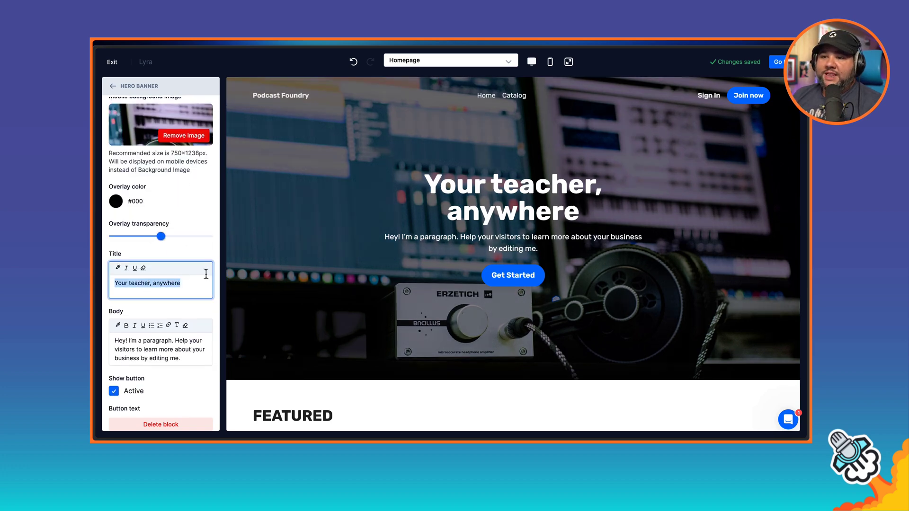
click(271, 260)
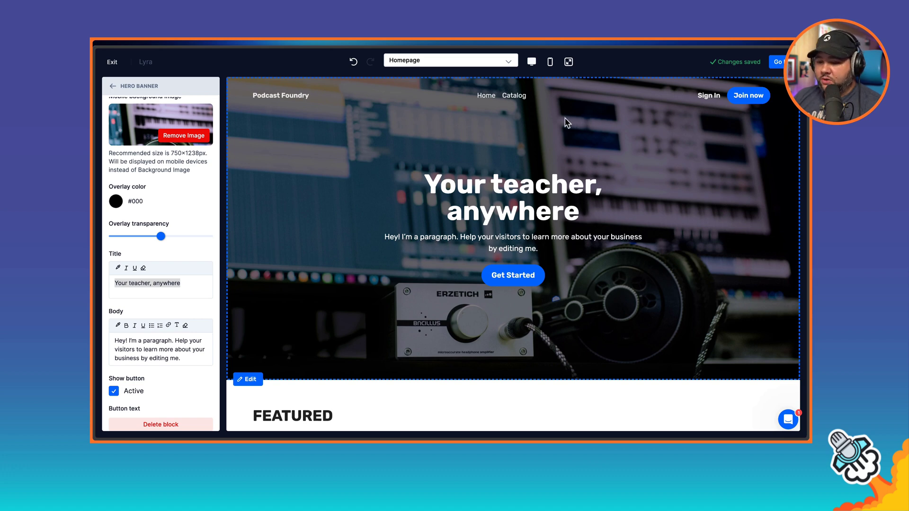
triple_click(164, 283)
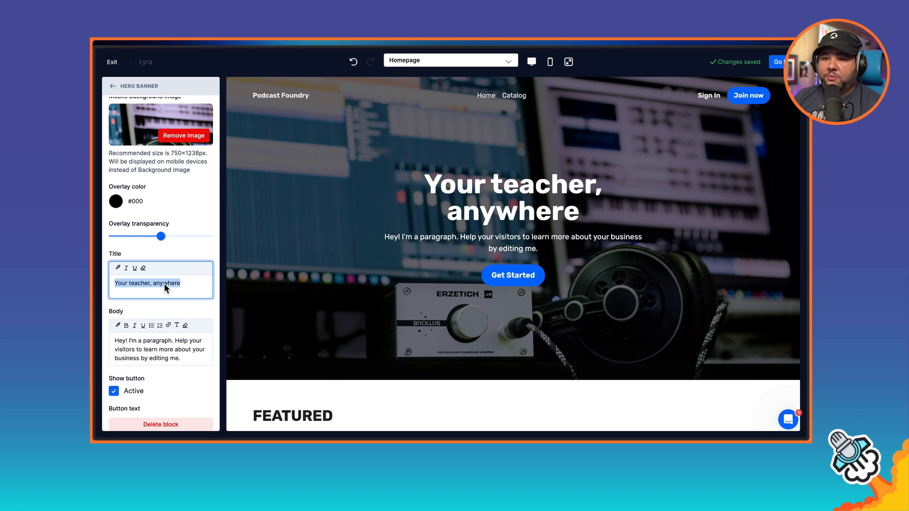
text(The Path to MORE Time while Still Growing Your Podcast)
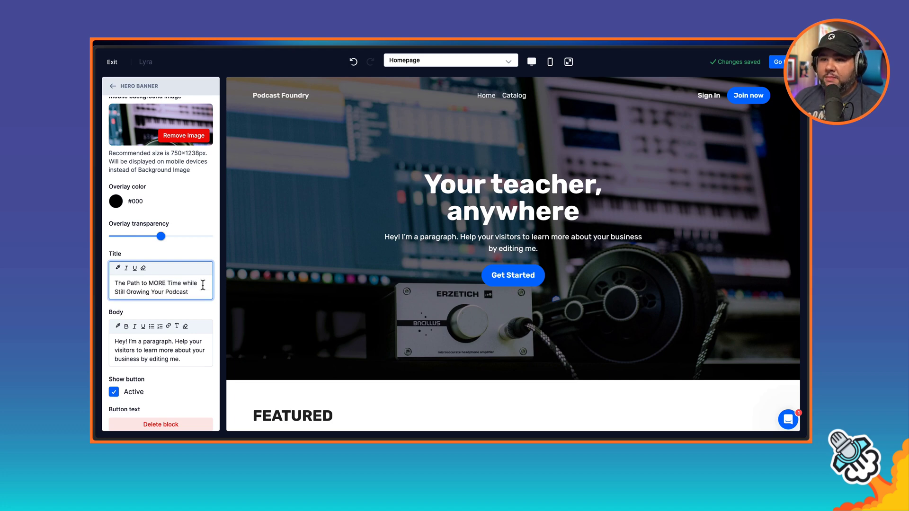
Step: Replace the hero banner's body with text from "Your podcast is important, but it’s not the only thing" to "That’s why you need Podcast Foundry."
click(199, 256)
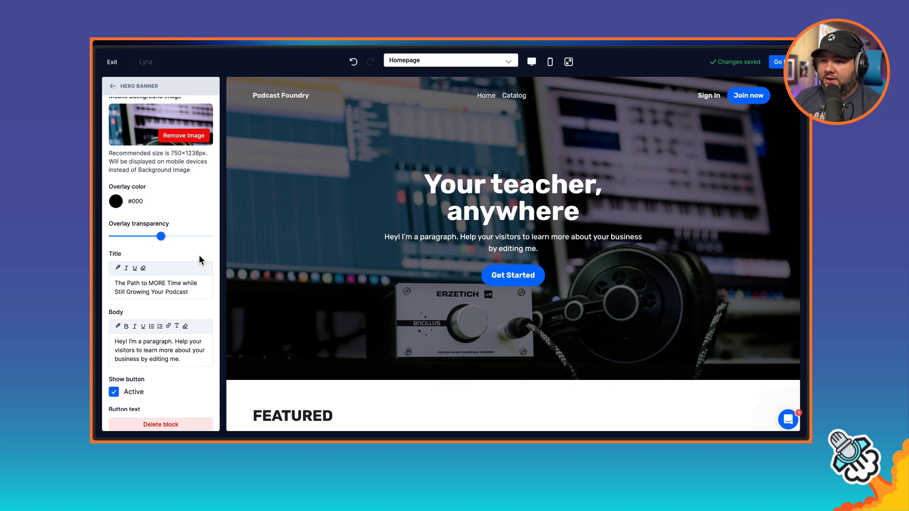
scroll(199, 254, down, 1)
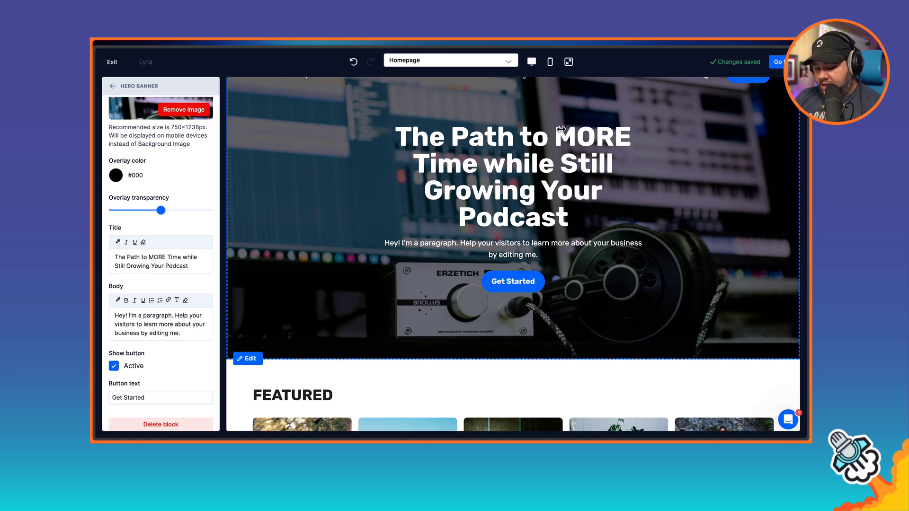
triple_click(166, 326)
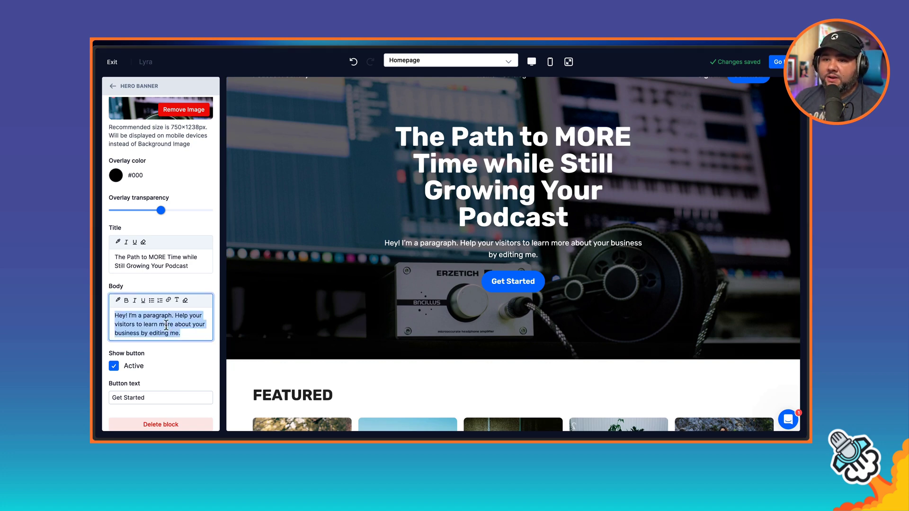
text(Your podcast is important, but it’s not the only thing in your life. But sometimes it feels that way, right? That’s because you need the right systems in place. That’s why you need Podcast Foundry.)
scroll(192, 312, down, 3)
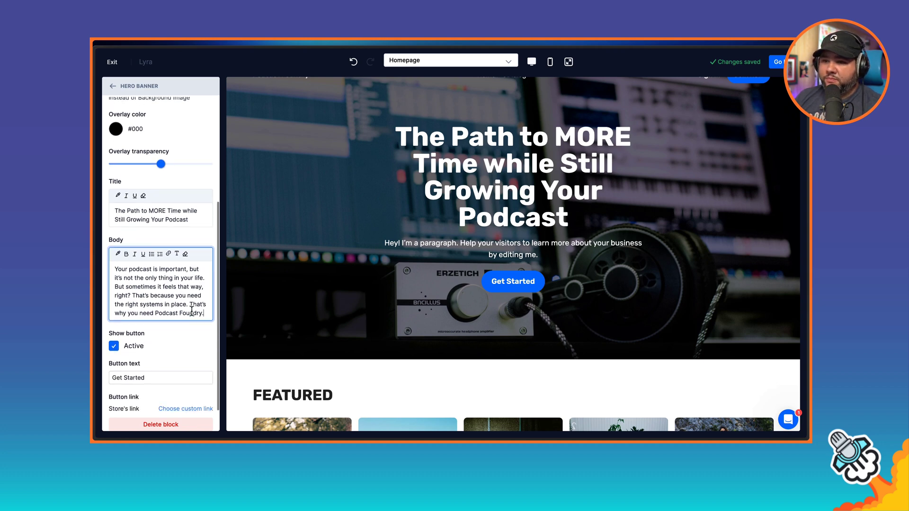
Step: Try bold formatting and the Large text size on the hero banner's body paragraph
triple_click(162, 251)
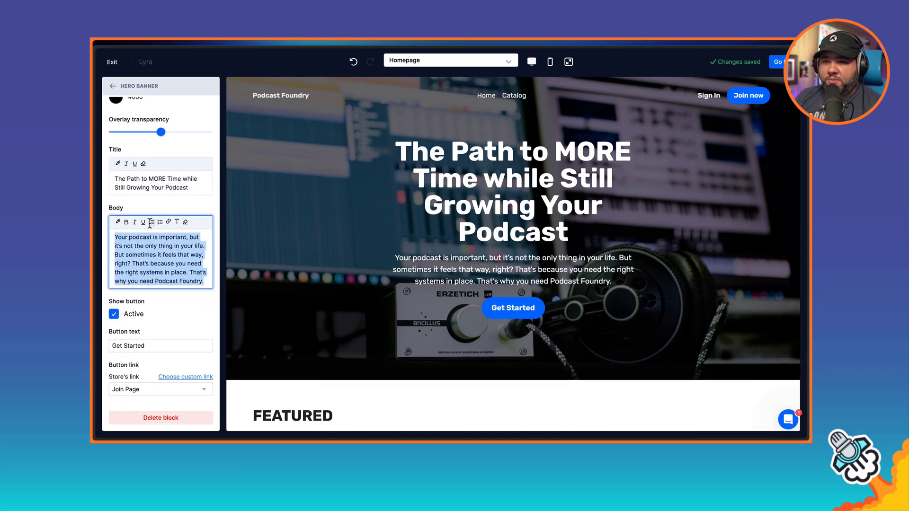
scroll(143, 242, up, 1)
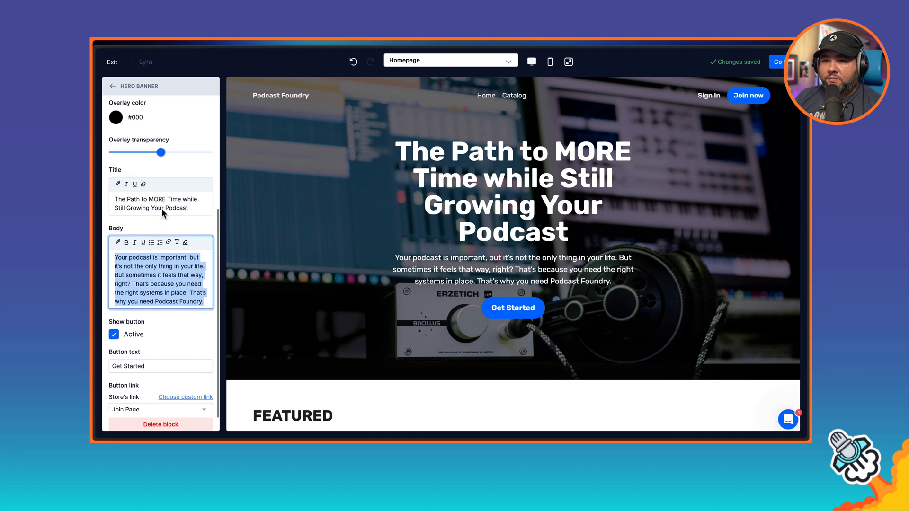
scroll(161, 208, up, 1)
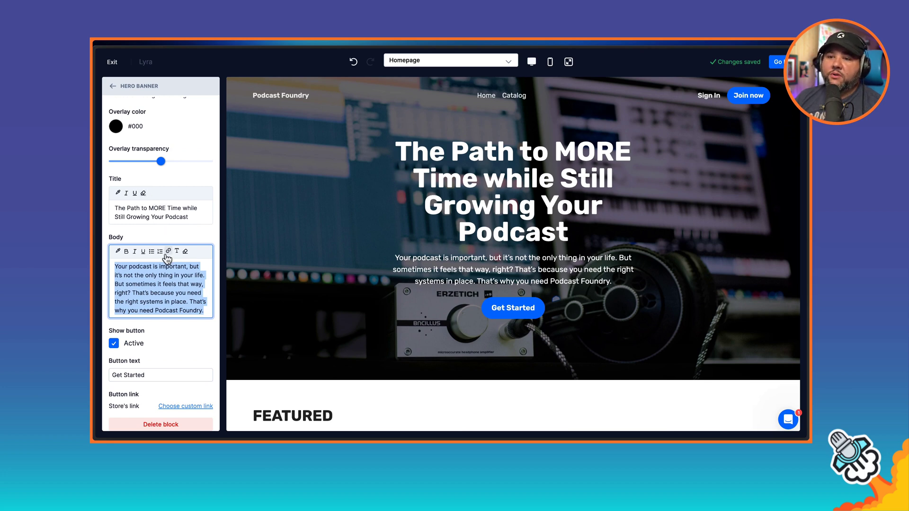
click(126, 252)
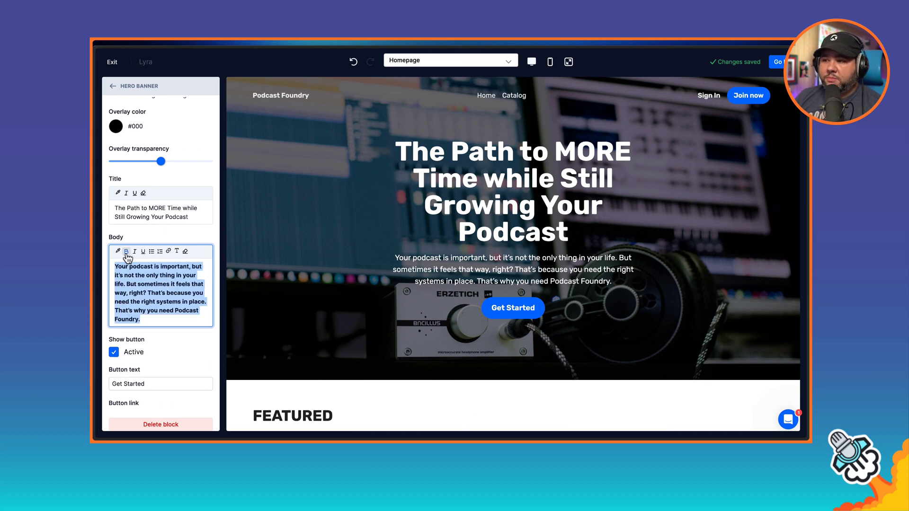
click(176, 253)
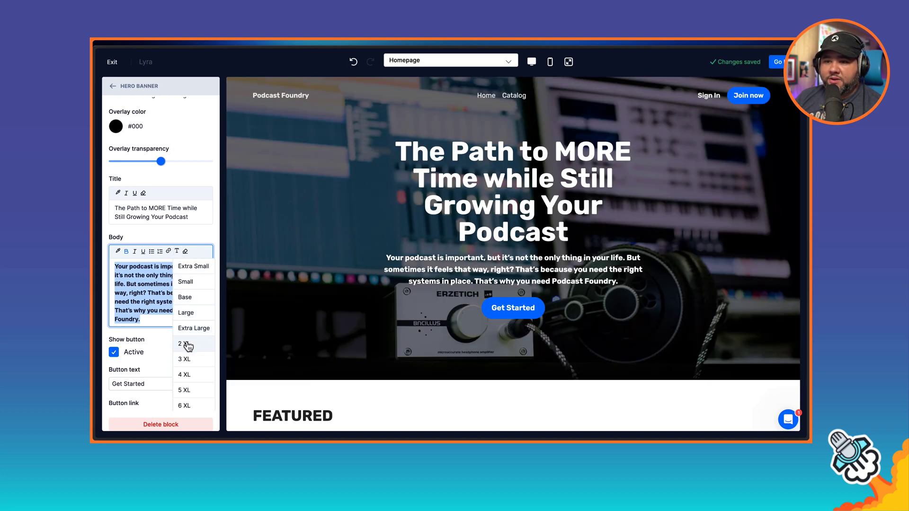
click(186, 313)
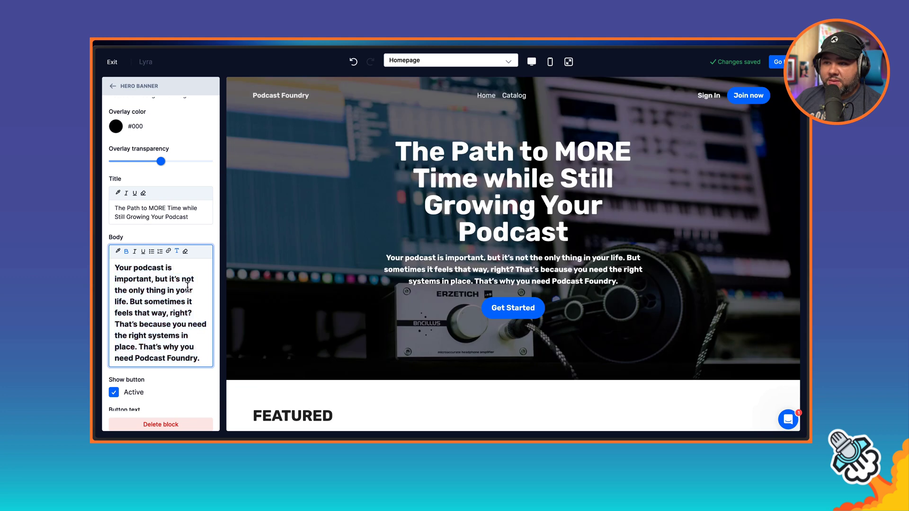
Step: Set the hero banner's body text size to Extra Large and remove its bold formatting
triple_click(172, 273)
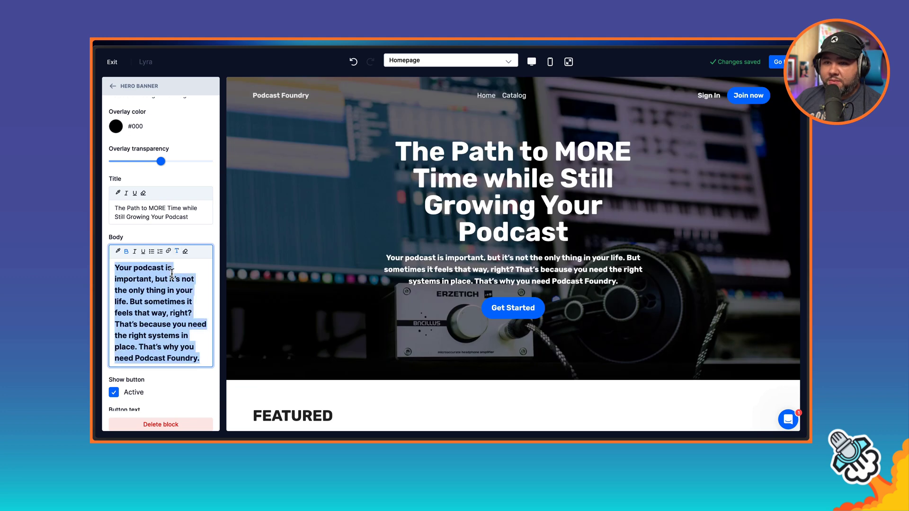
click(177, 251)
click(185, 331)
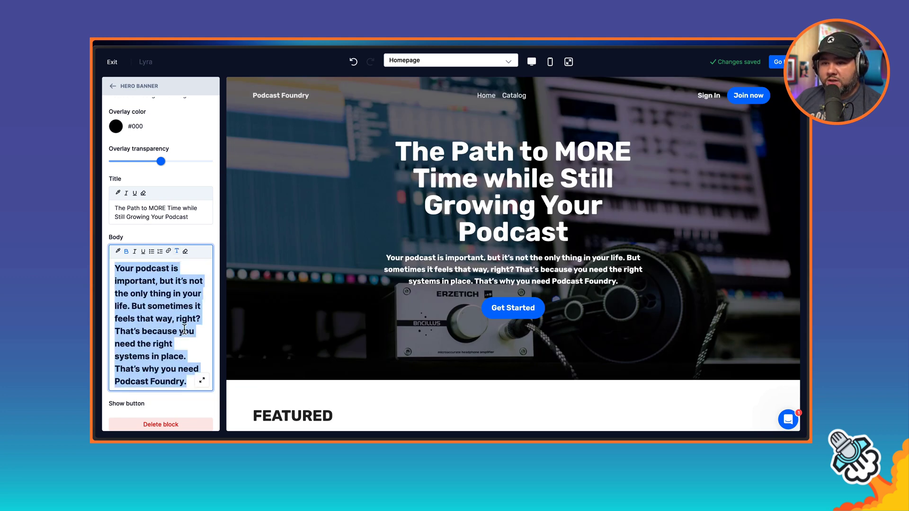
triple_click(146, 302)
click(126, 247)
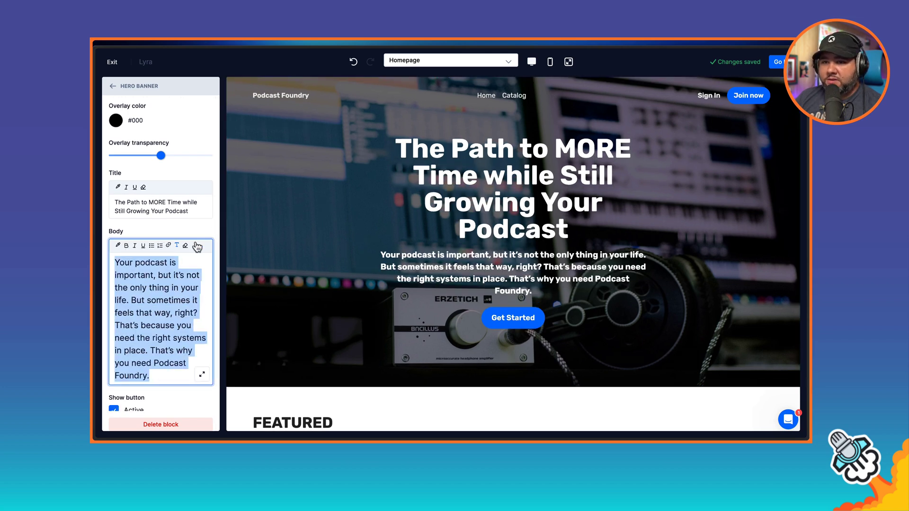
click(193, 232)
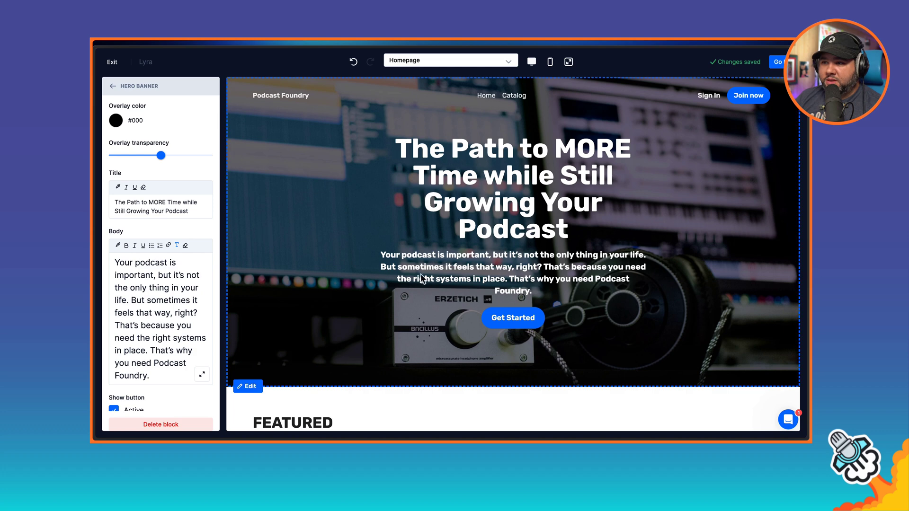
Step: Set the hero banner's button text to "Join the Foundry Today!" and link the button to the Join Page
scroll(136, 329, down, 2)
triple_click(132, 343)
text(Join the Foundry Today!)
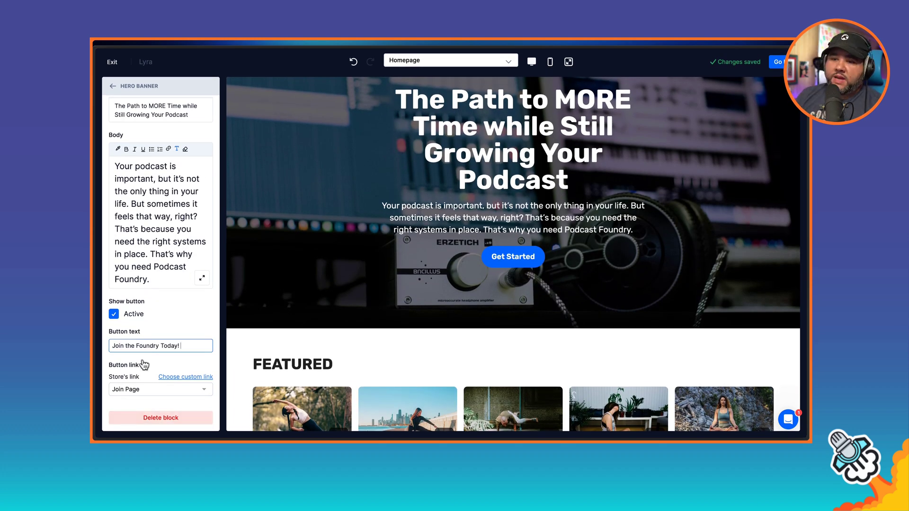
click(140, 389)
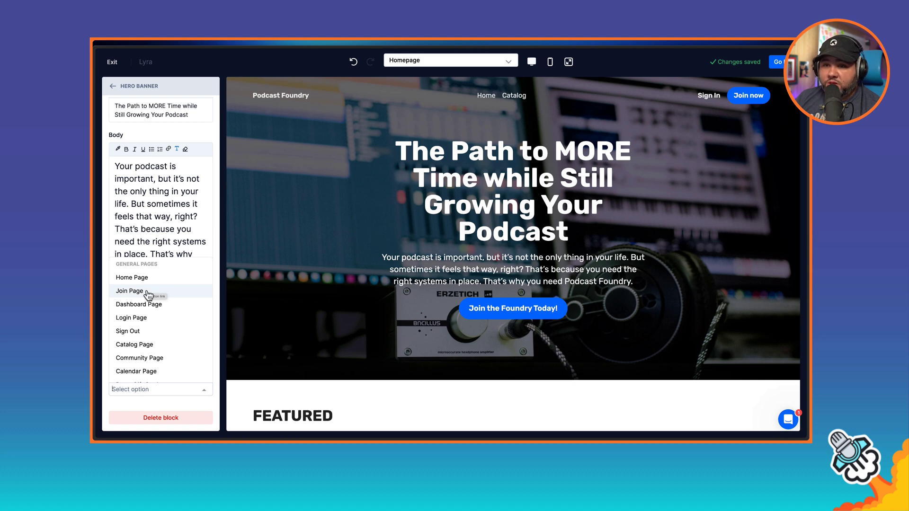
click(148, 292)
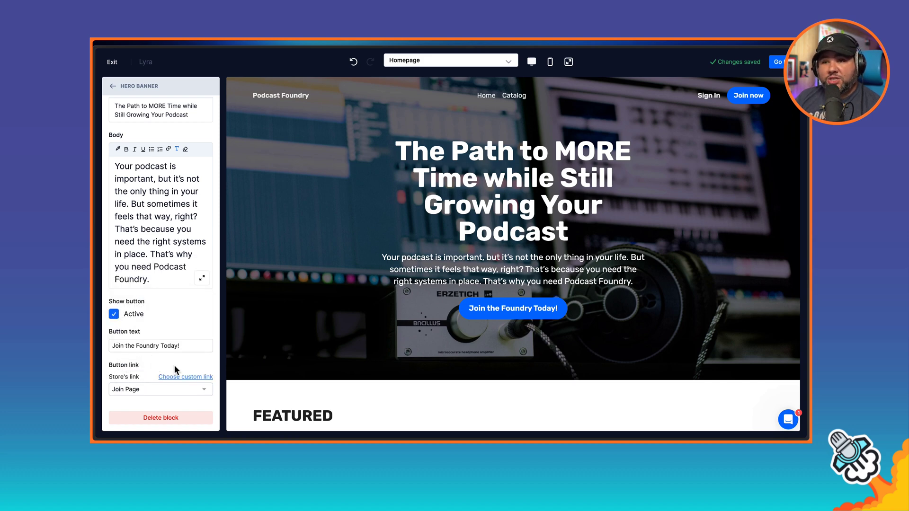
click(195, 380)
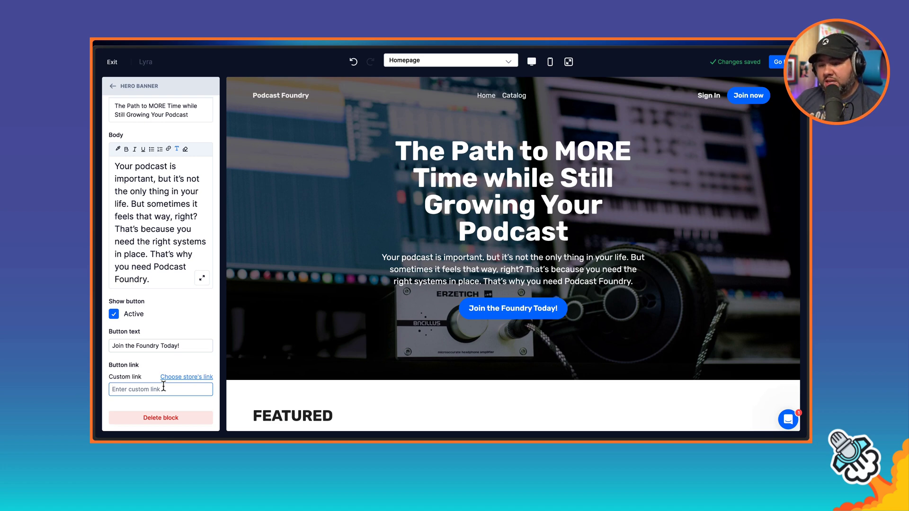
text(%phttps://podcastworkflows.com/jk)
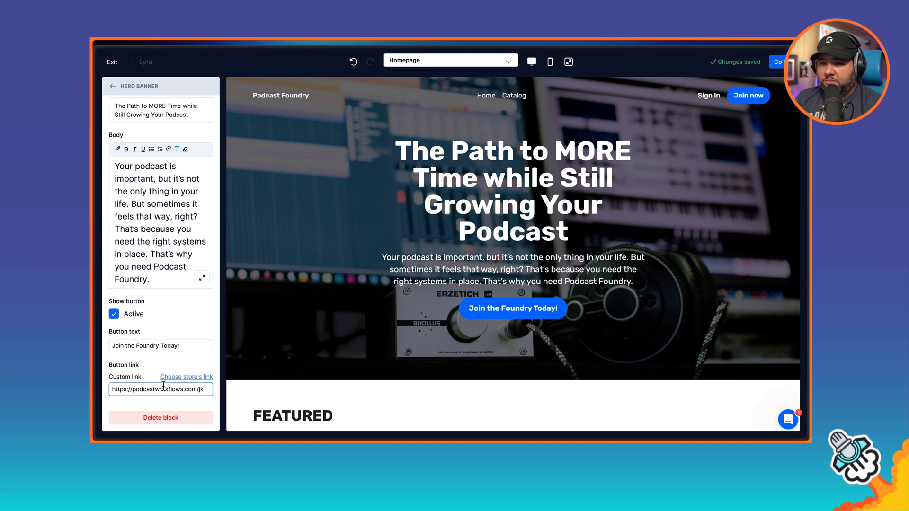
click(186, 377)
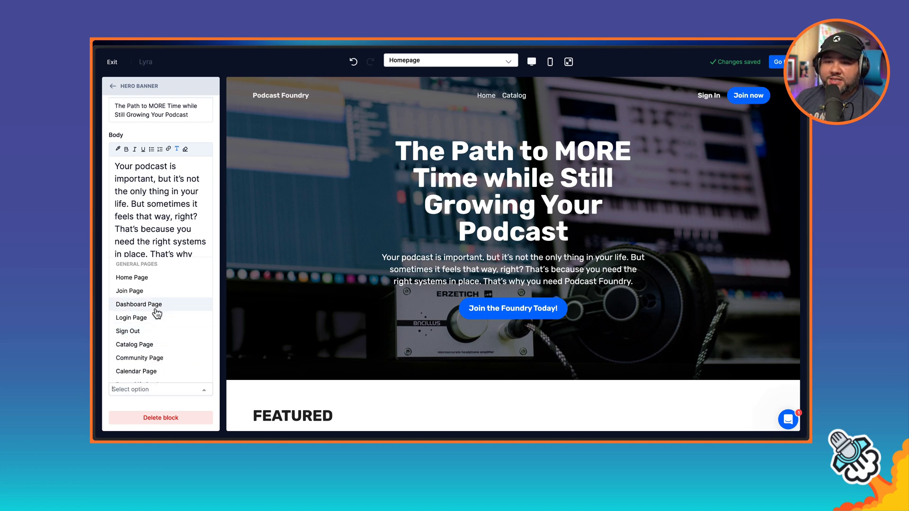
click(154, 290)
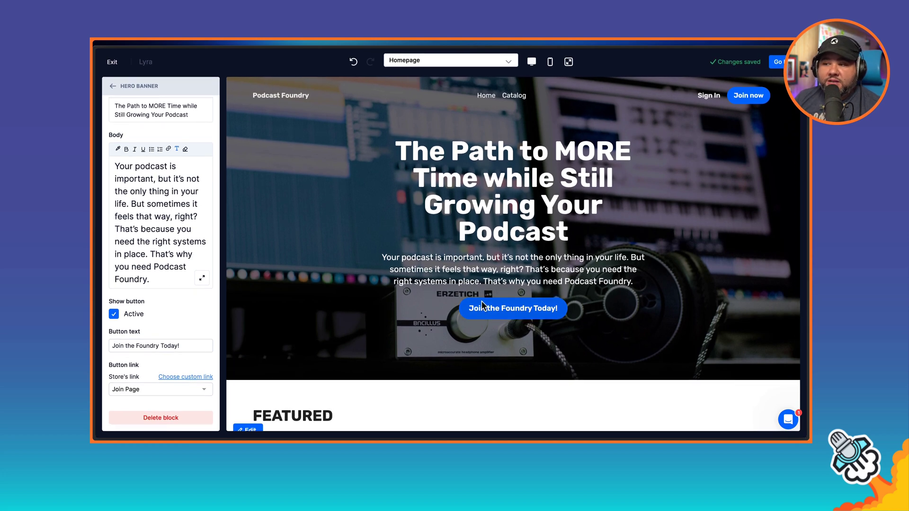
Step: Leave the hero banner settings and open the theme-wide customization settings
scroll(200, 275, up, 5)
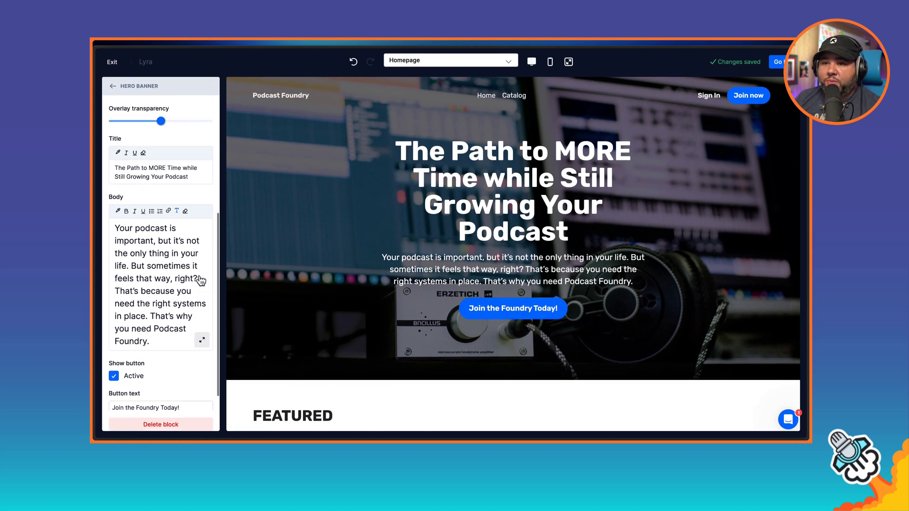
scroll(200, 275, up, 2)
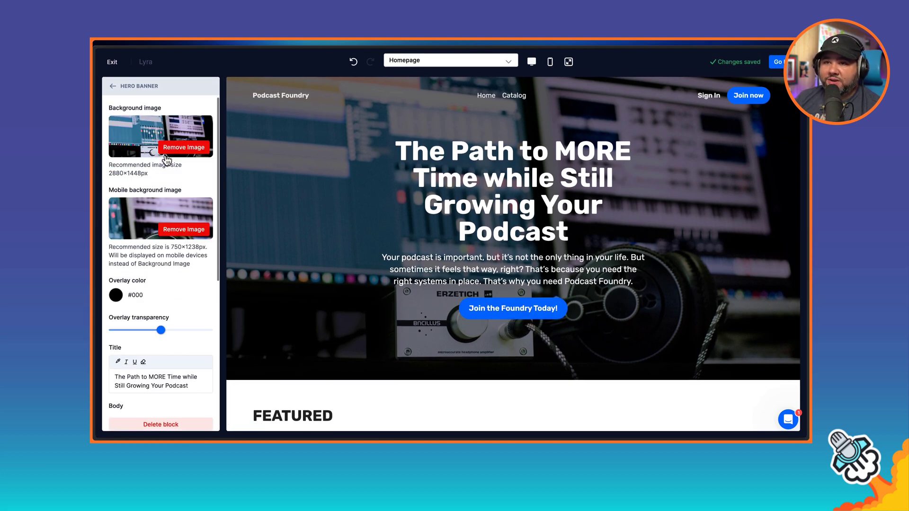
click(112, 87)
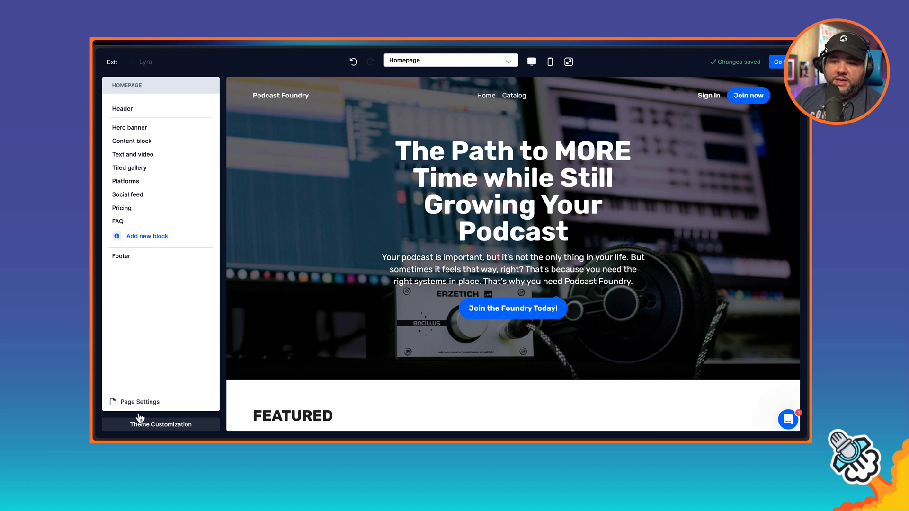
click(162, 426)
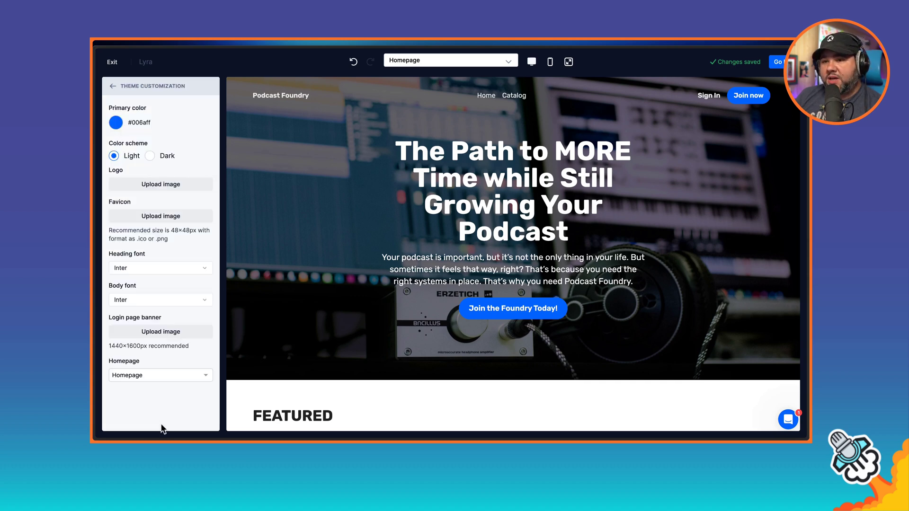
click(116, 123)
double_click(133, 211)
click(134, 211)
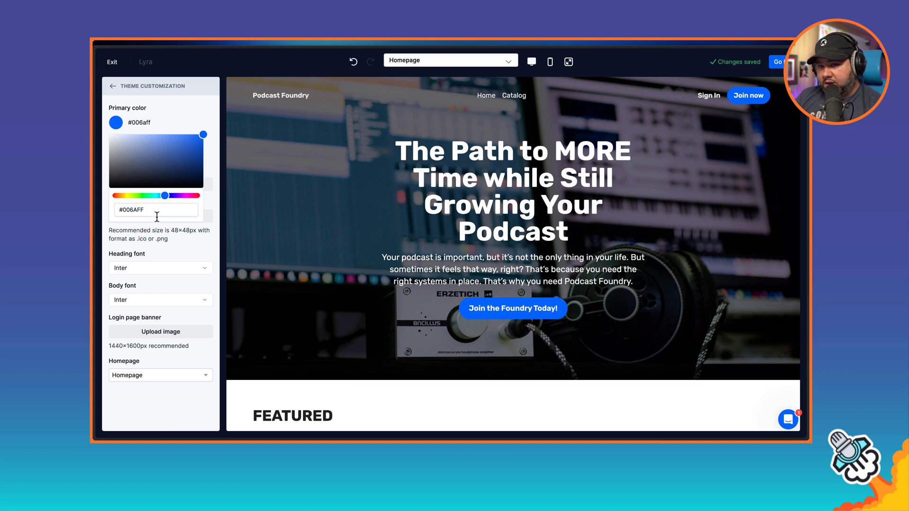
click(104, 210)
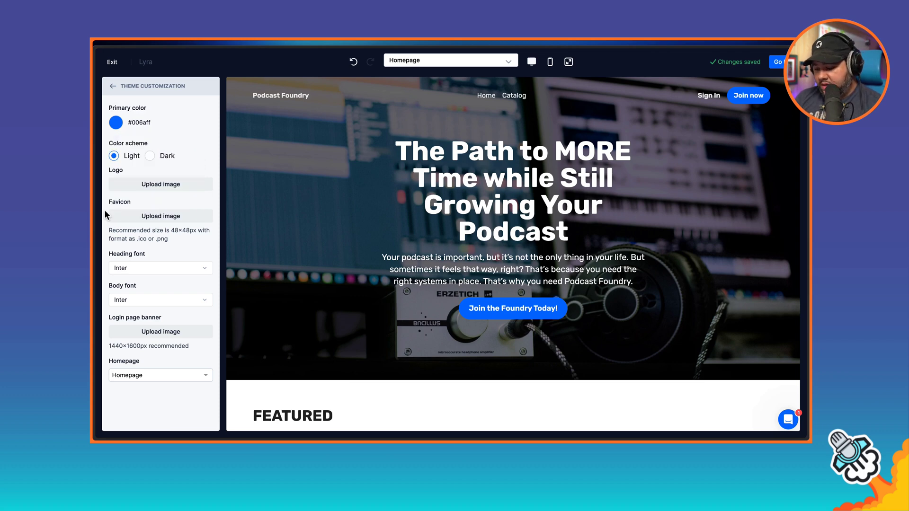
Step: Set the theme's primary color to #FE5E24
click(116, 123)
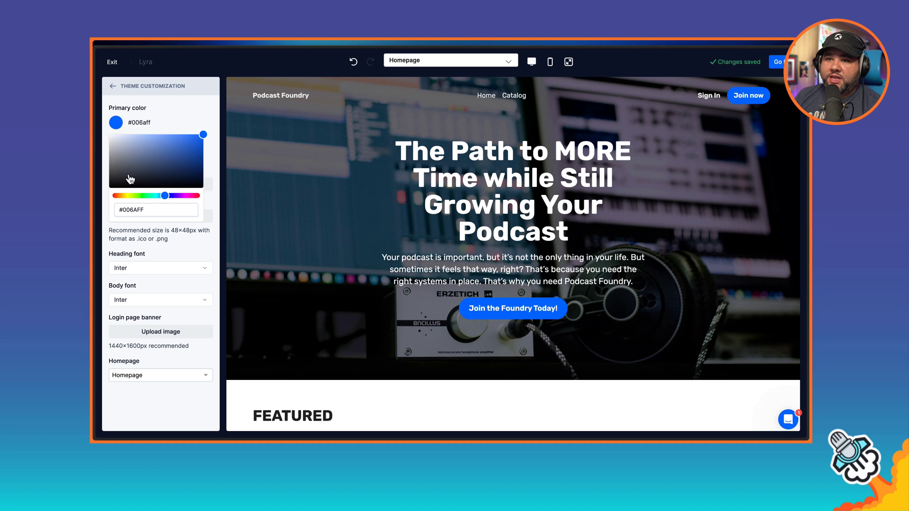
click(130, 209)
text(#fe5e24)
key(Return)
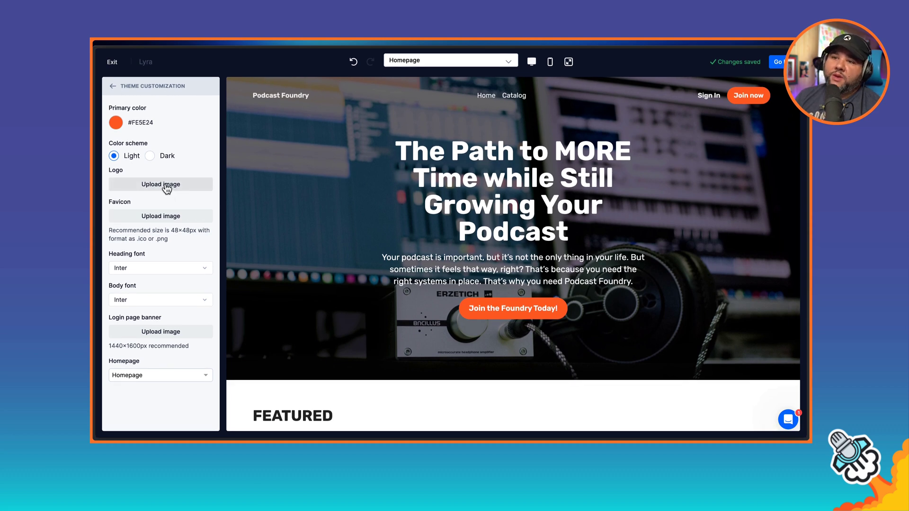
Step: Upload podcast-workflows.png from the Pictures folder as the theme's logo, cropping off the empty area beside the wordmark
click(166, 188)
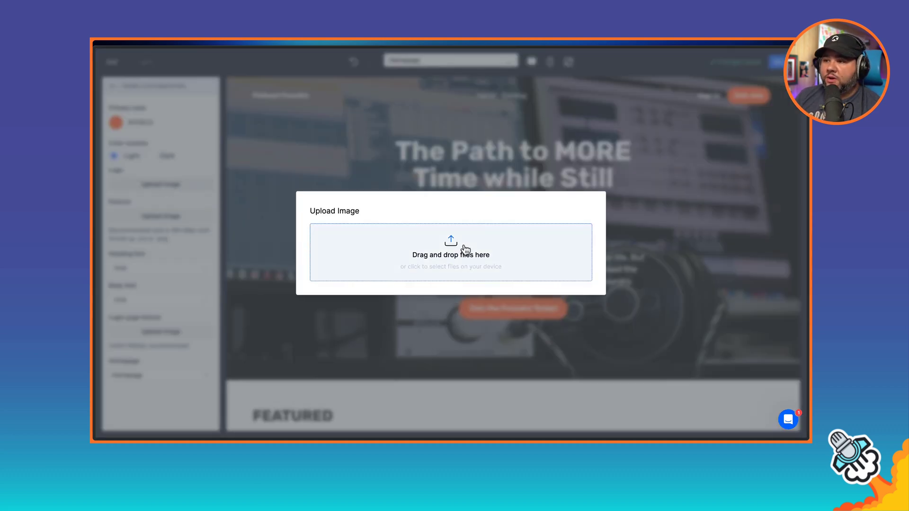
click(465, 250)
click(357, 241)
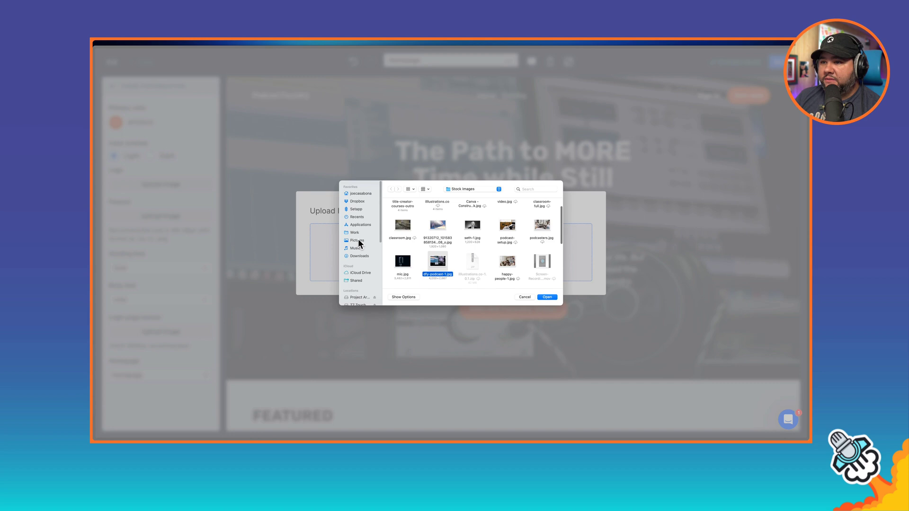
double_click(438, 215)
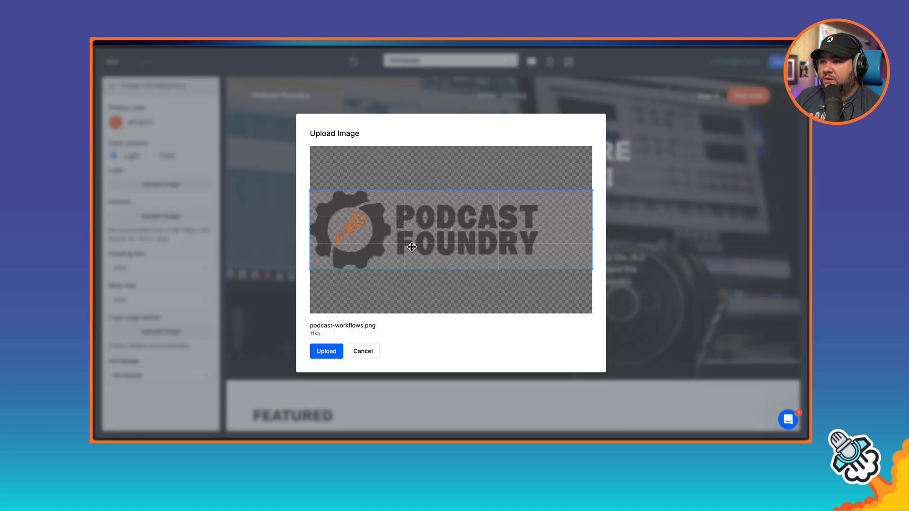
drag(593, 232, 544, 231)
click(326, 351)
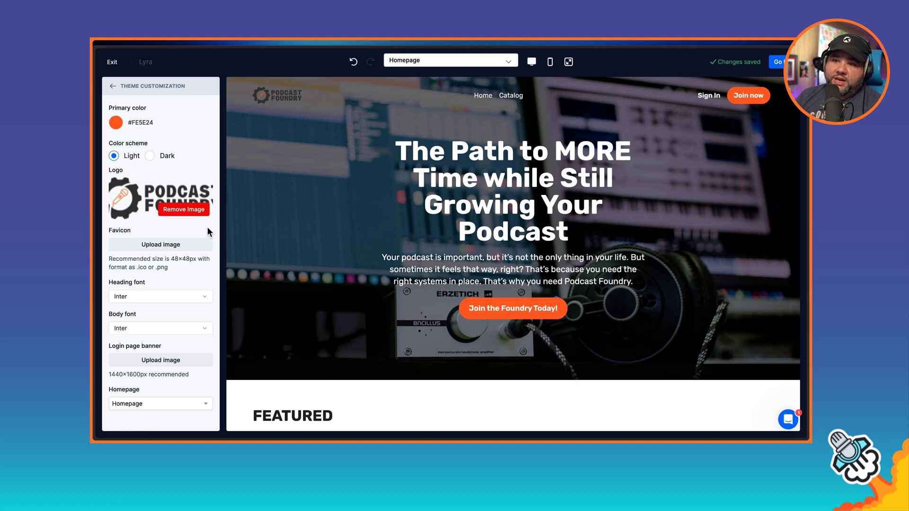
Step: Upload podcast-workflows.png from the Pictures folder as the theme's favicon, cropped to just the gear and microphone emblem
click(166, 247)
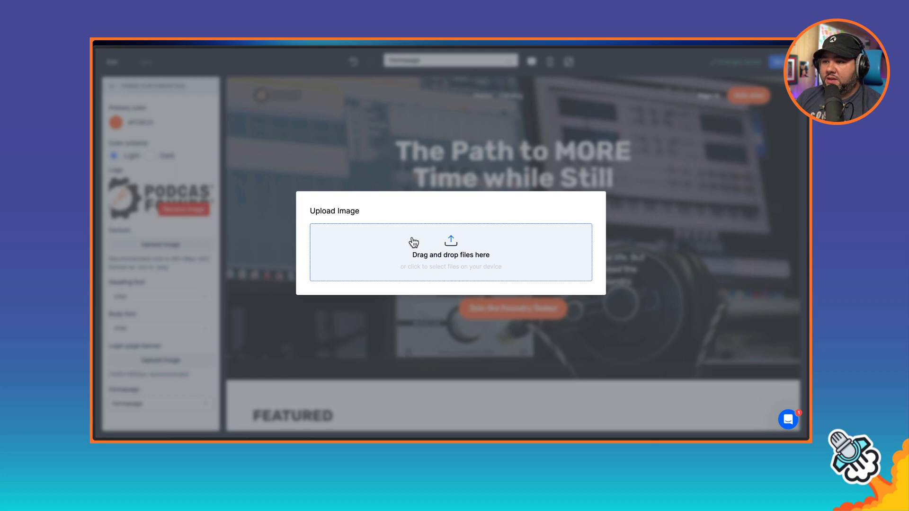
click(412, 240)
click(436, 216)
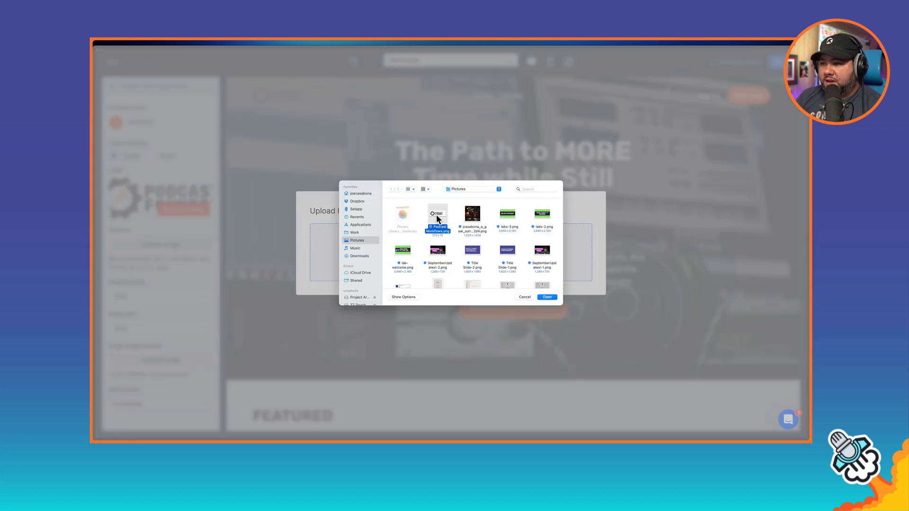
click(547, 298)
drag(592, 231, 395, 240)
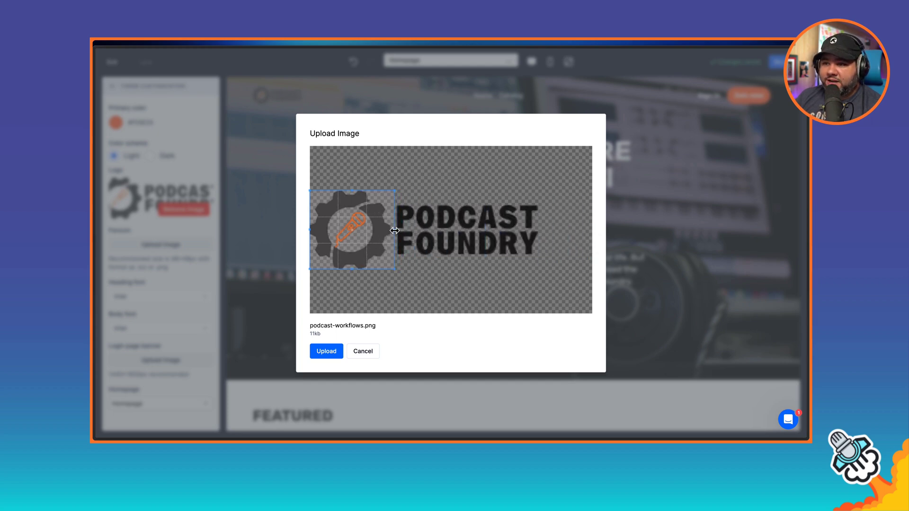
click(327, 351)
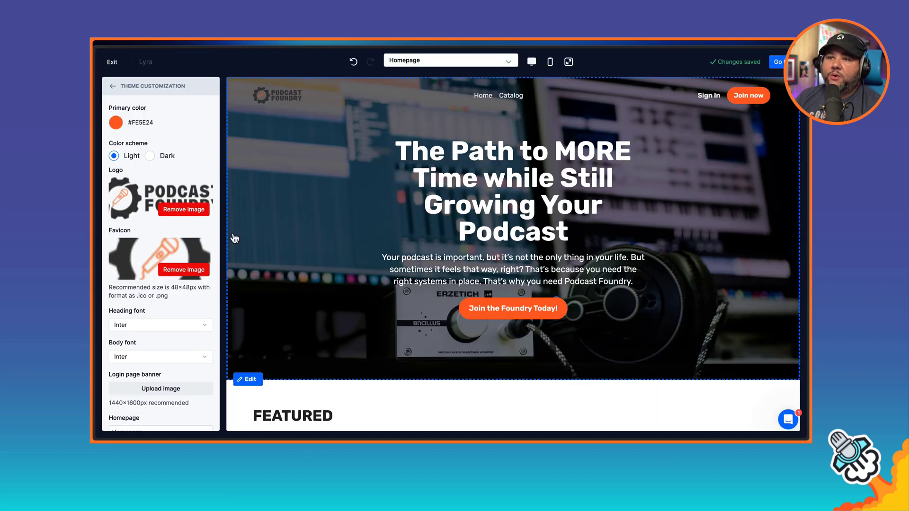
Step: Browse the available heading fonts without changing the selection, and review the remaining theme-wide settings
scroll(180, 303, down, 1)
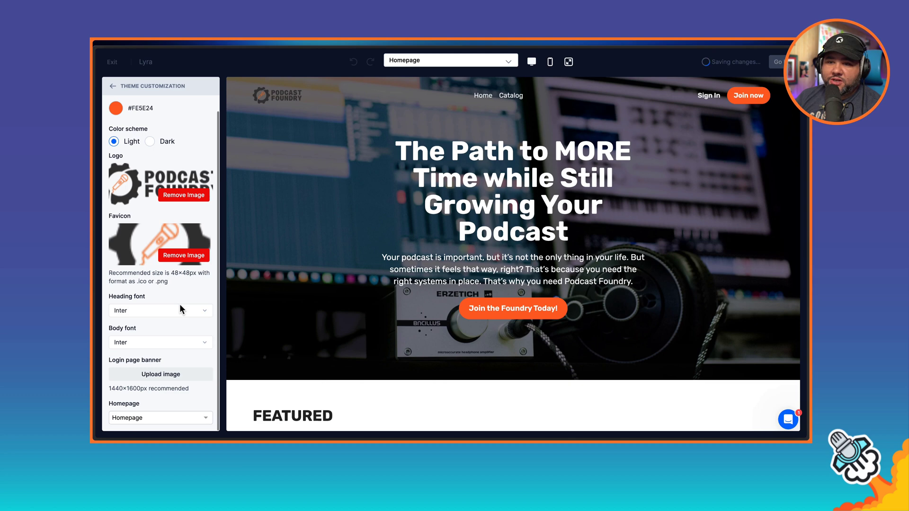
click(178, 311)
scroll(173, 349, down, 3)
scroll(174, 350, down, 5)
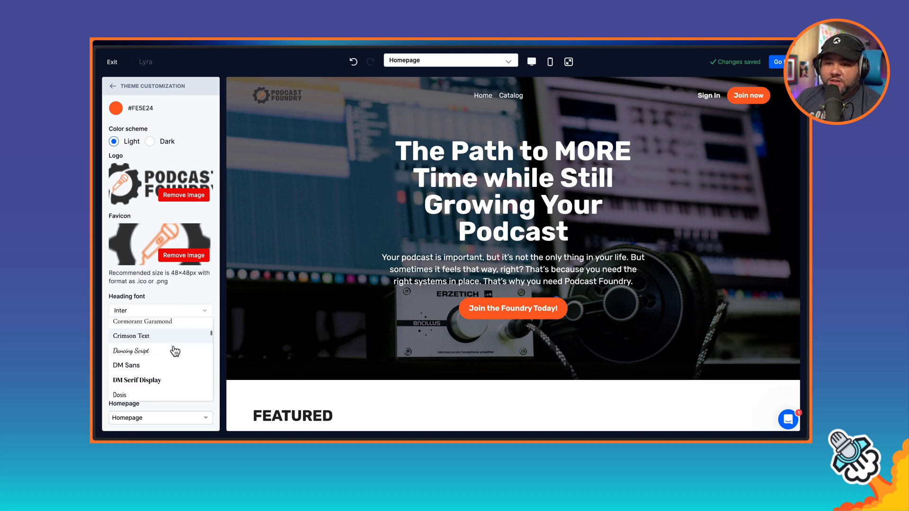
scroll(175, 351, down, 10)
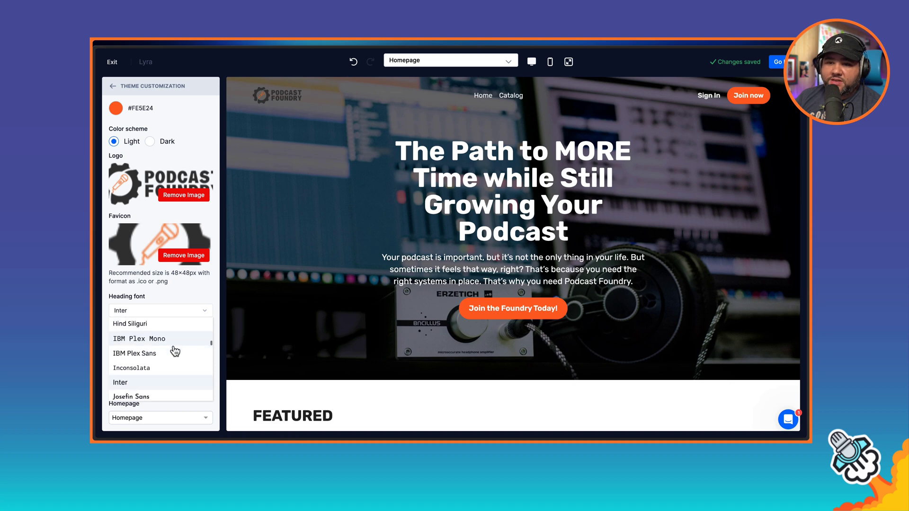
scroll(174, 351, down, 3)
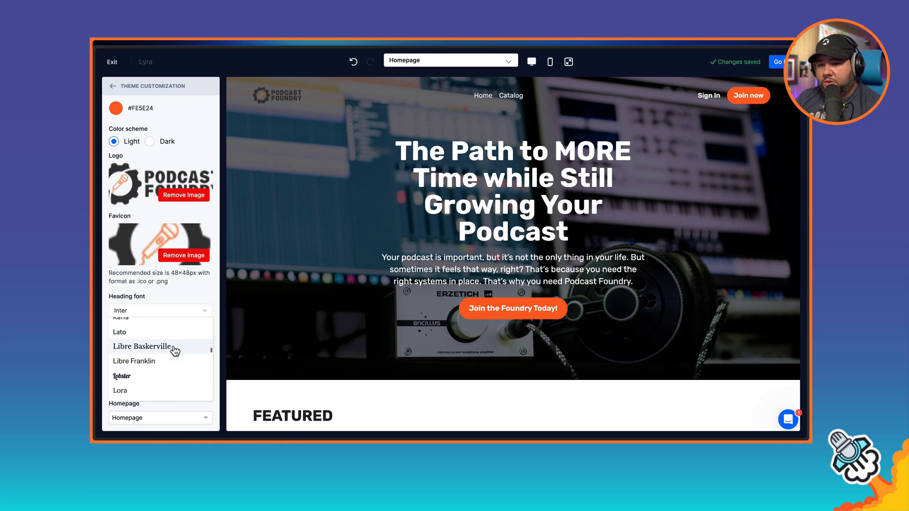
click(173, 303)
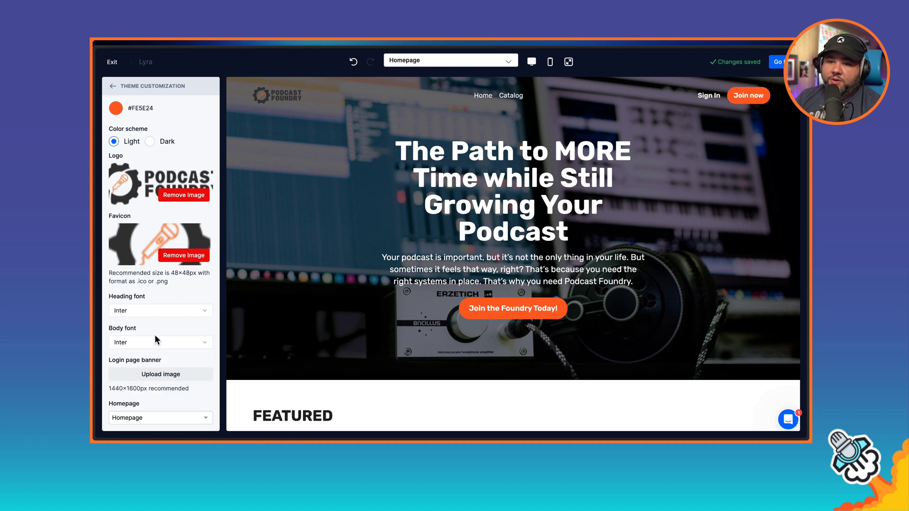
scroll(155, 340, down, 1)
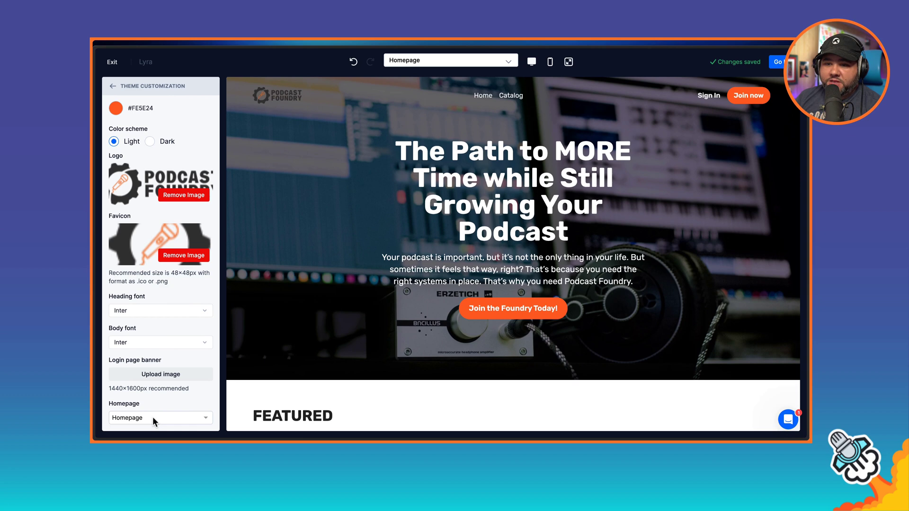
scroll(177, 306, up, 2)
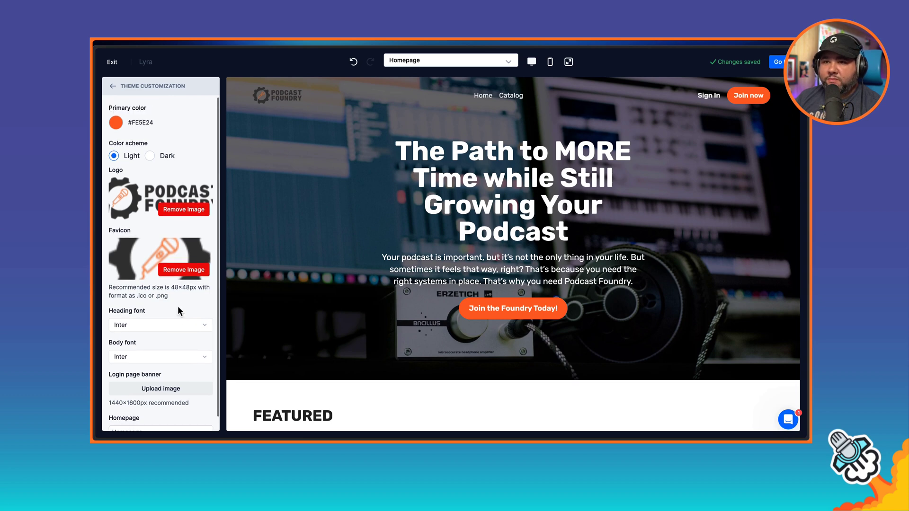
Step: Return to the hero banner's settings, set its overlay color to #FFFFFF and raise its overlay transparency to about 70% of the range
click(112, 86)
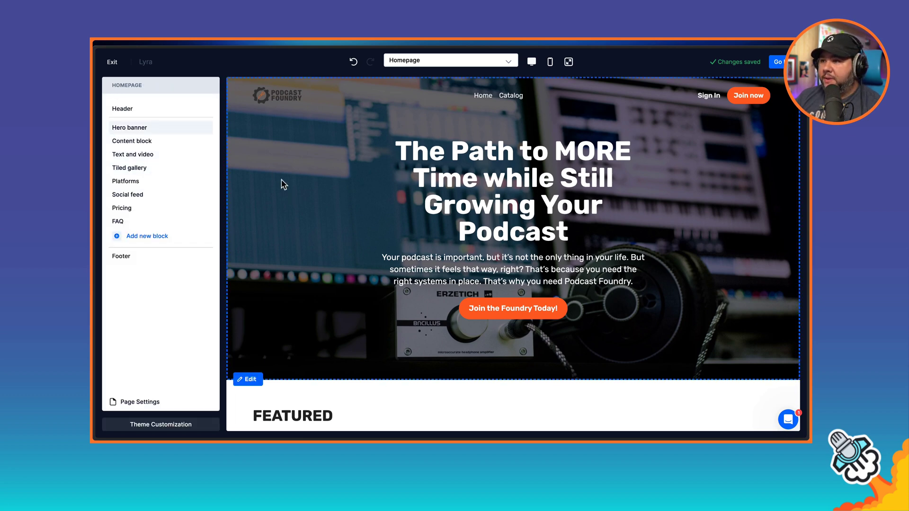
click(166, 128)
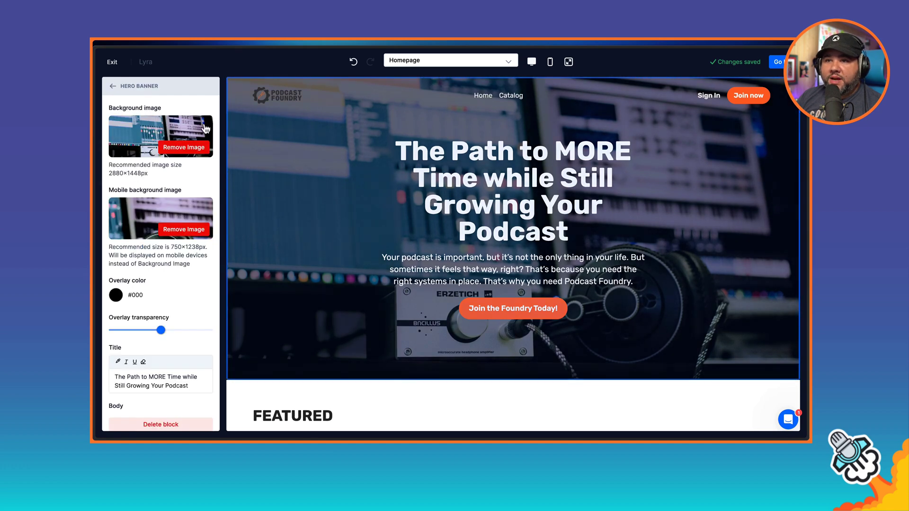
click(125, 295)
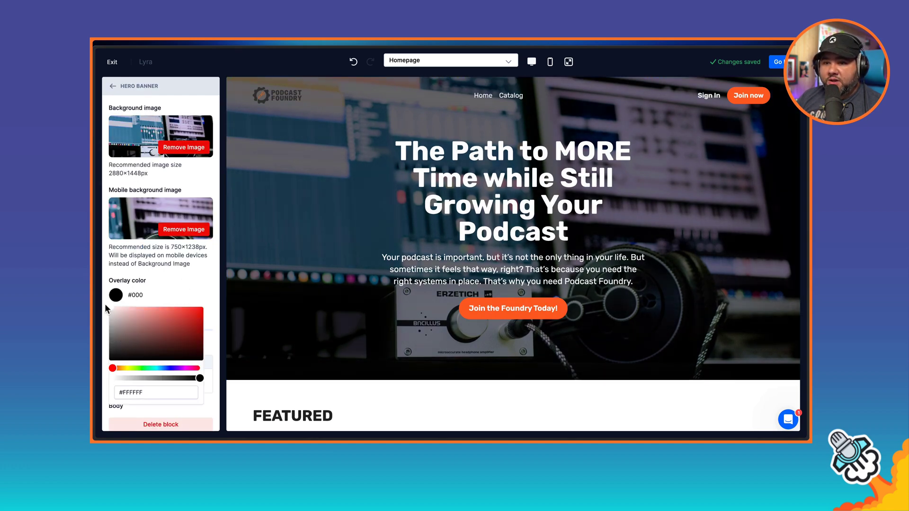
click(106, 308)
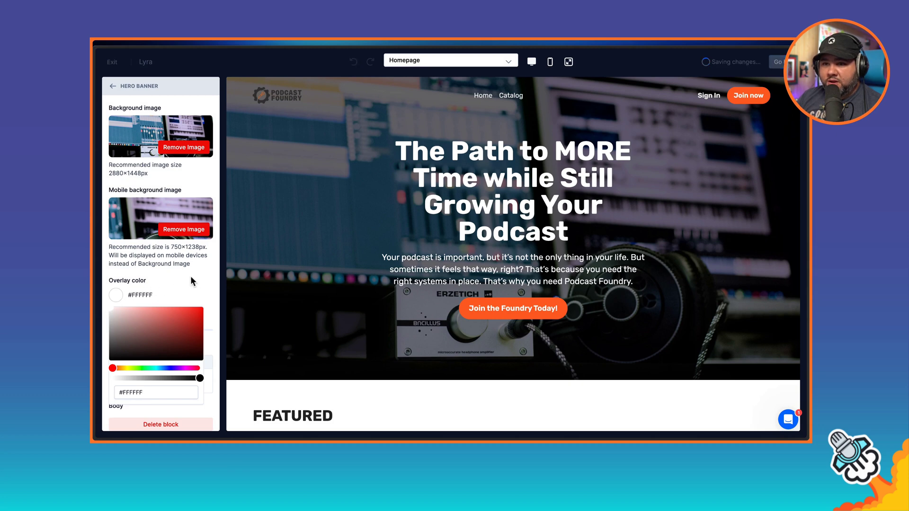
click(186, 279)
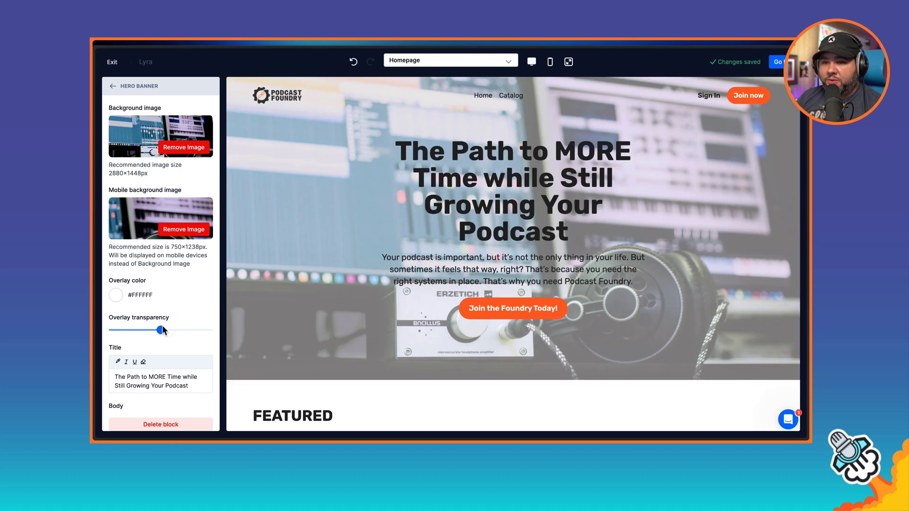
drag(159, 330, 146, 333)
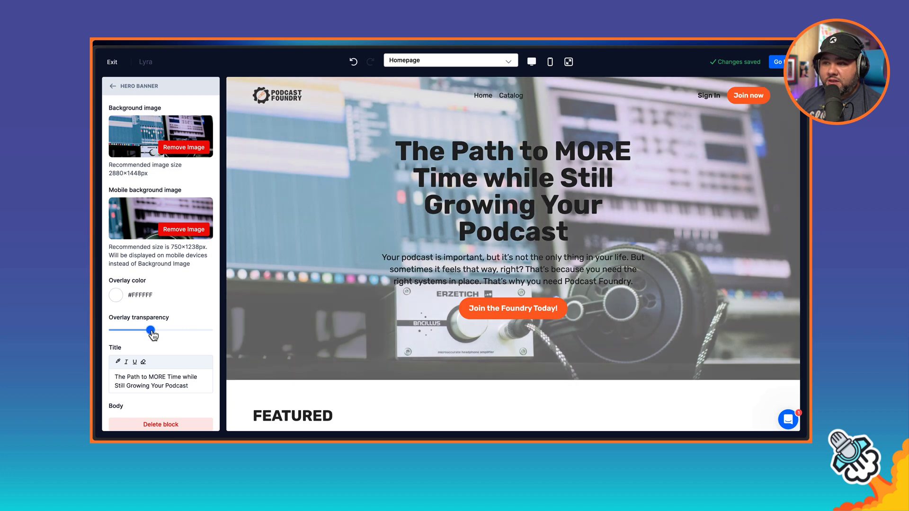
drag(153, 335, 183, 333)
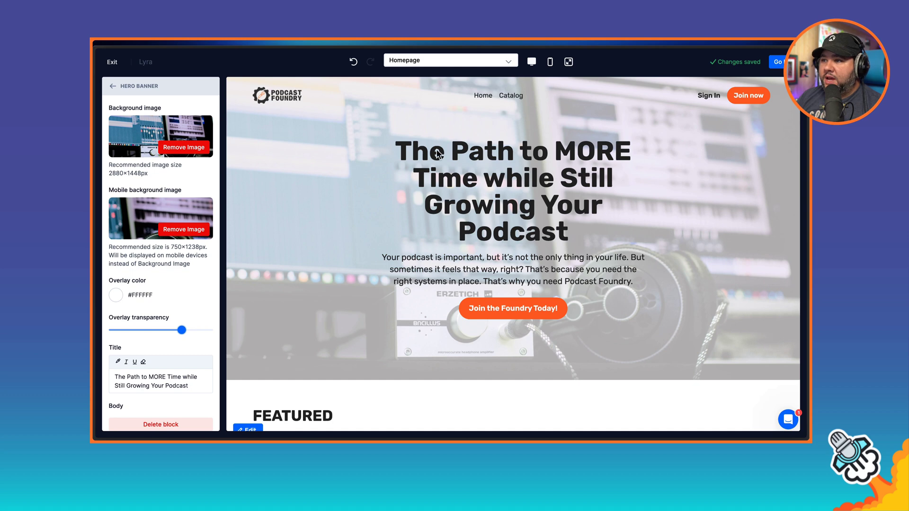
Step: Delete the Handstand Masterclass, Yoga for Neck and Fast Meditation cards from the homepage's Featured content block
scroll(464, 254, down, 1)
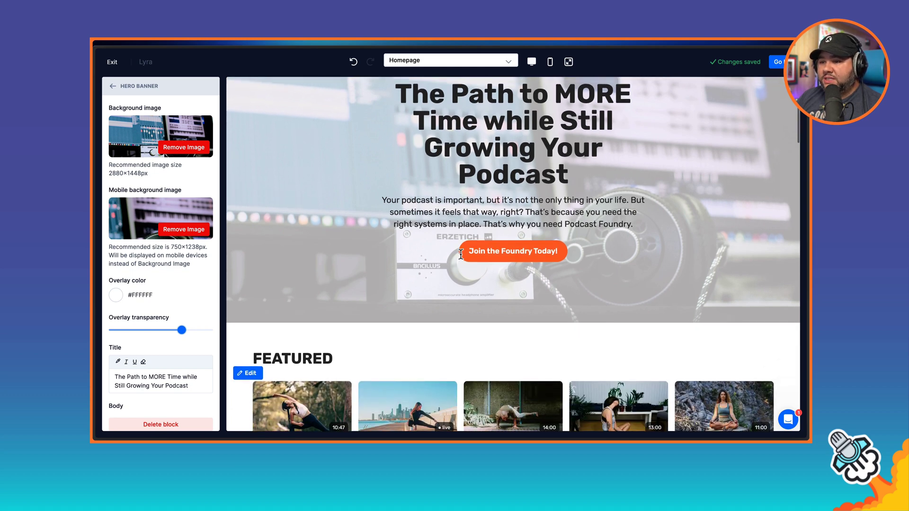
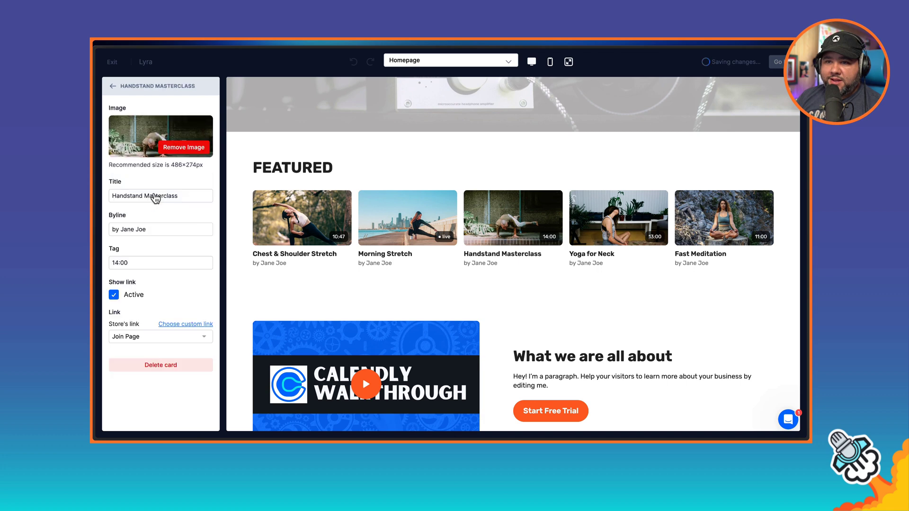
click(142, 365)
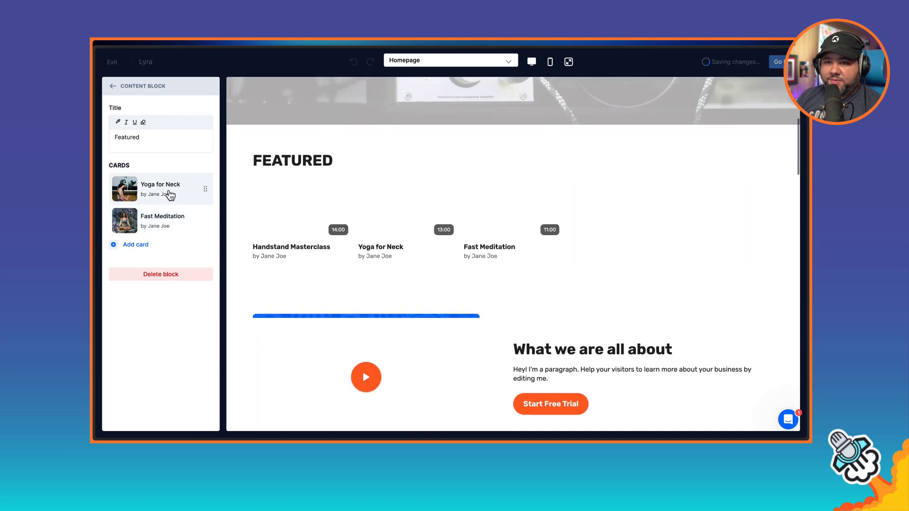
click(174, 202)
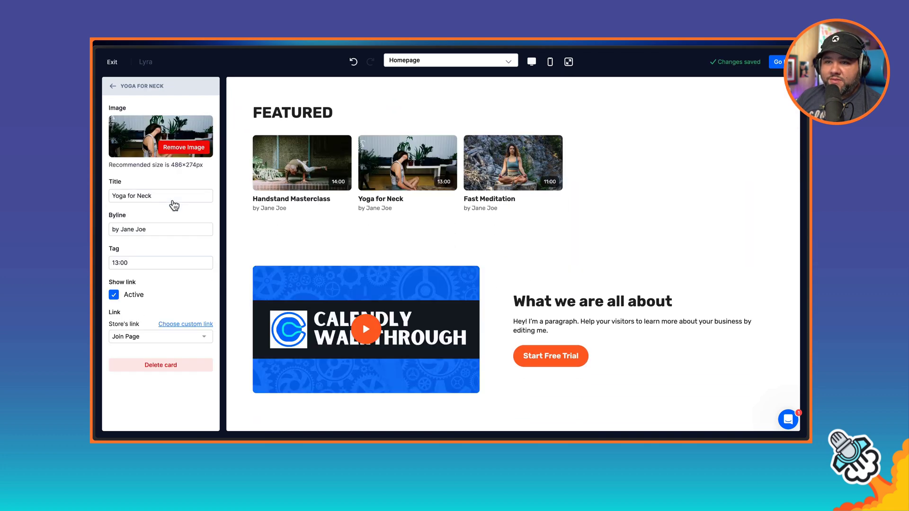
click(149, 368)
click(158, 191)
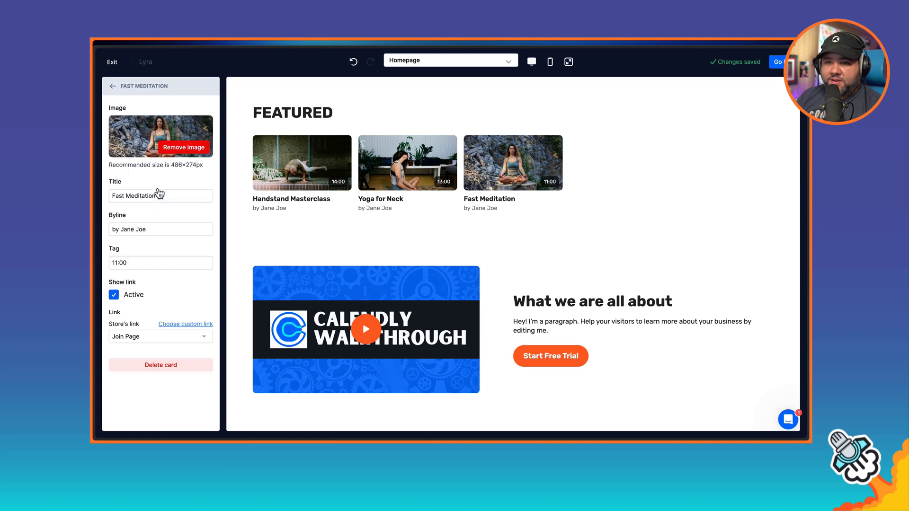
click(164, 364)
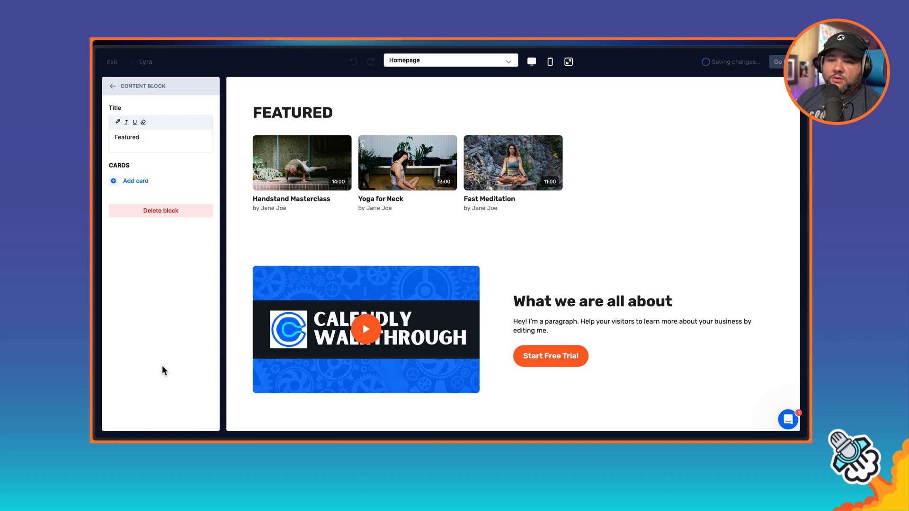
Step: Change the content block's title to "Featured Categories", add a new card to it and open that card's settings
click(140, 141)
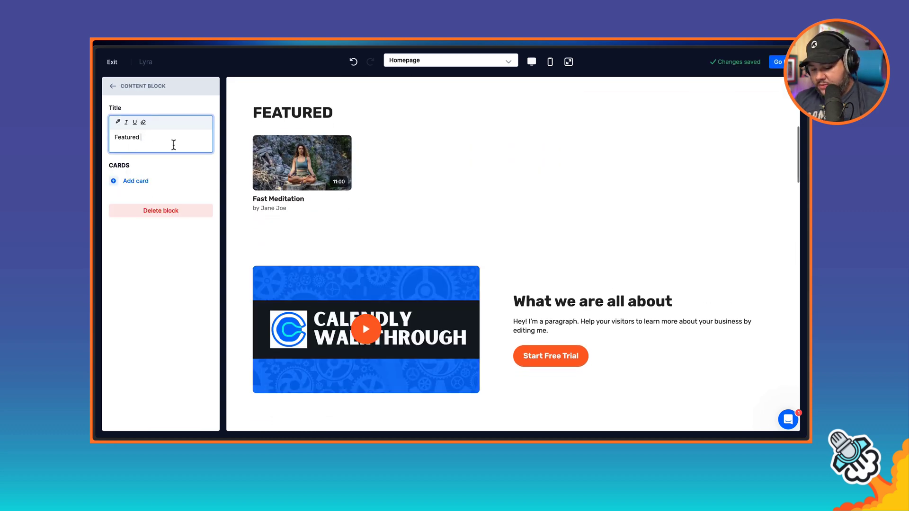
text(Categories)
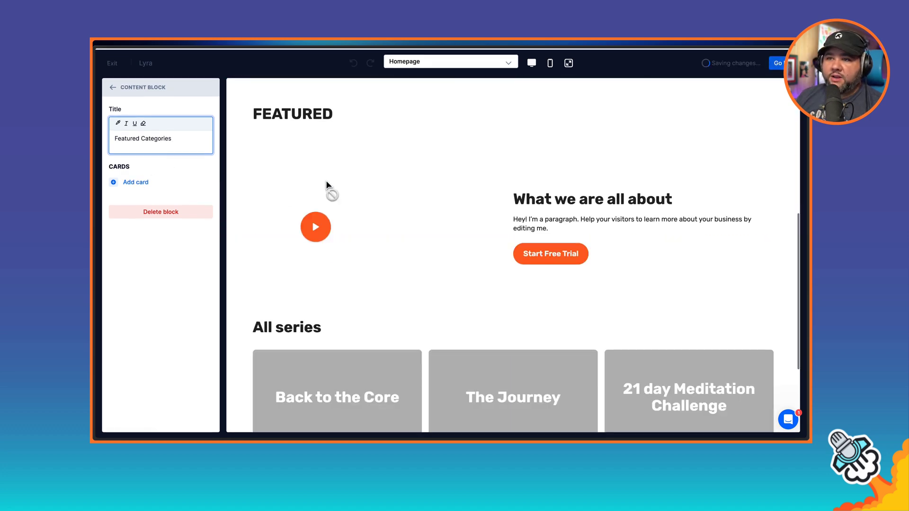
click(134, 183)
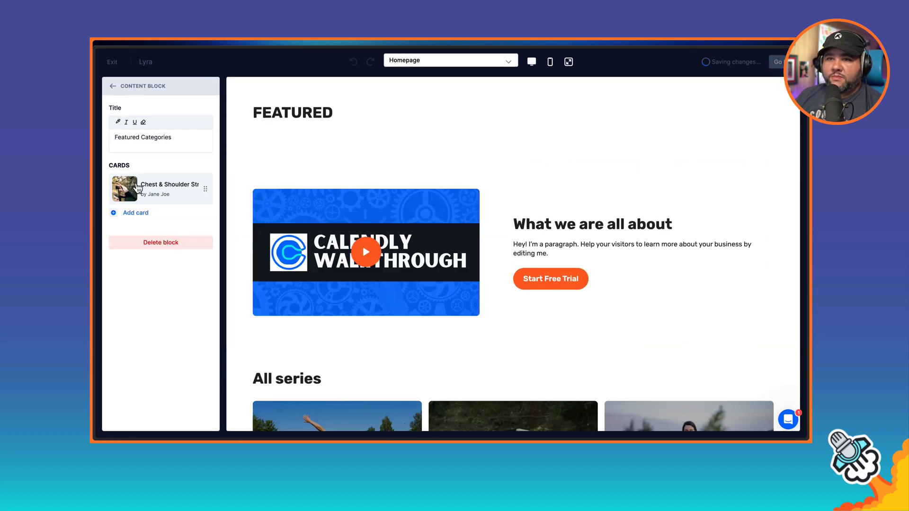
click(156, 192)
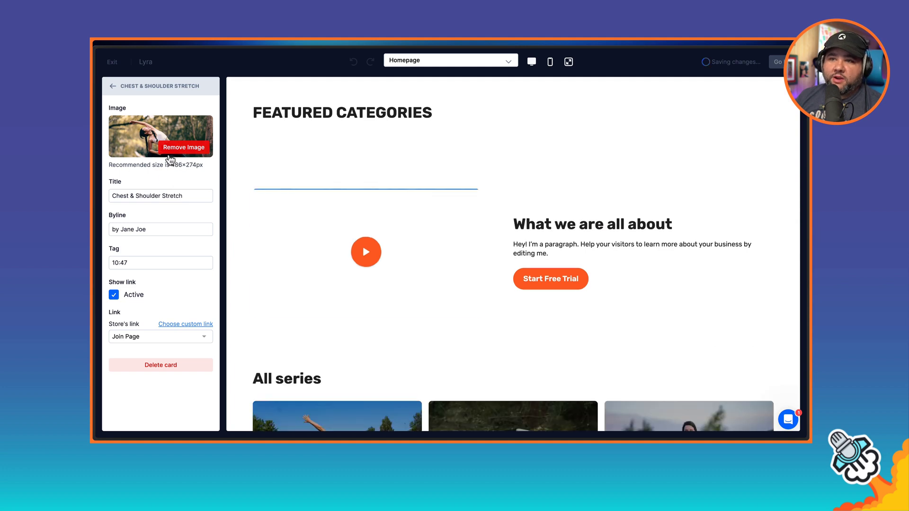
Step: Replace the new card's placeholder image with lab-welcome.png from the Pictures folder
click(184, 149)
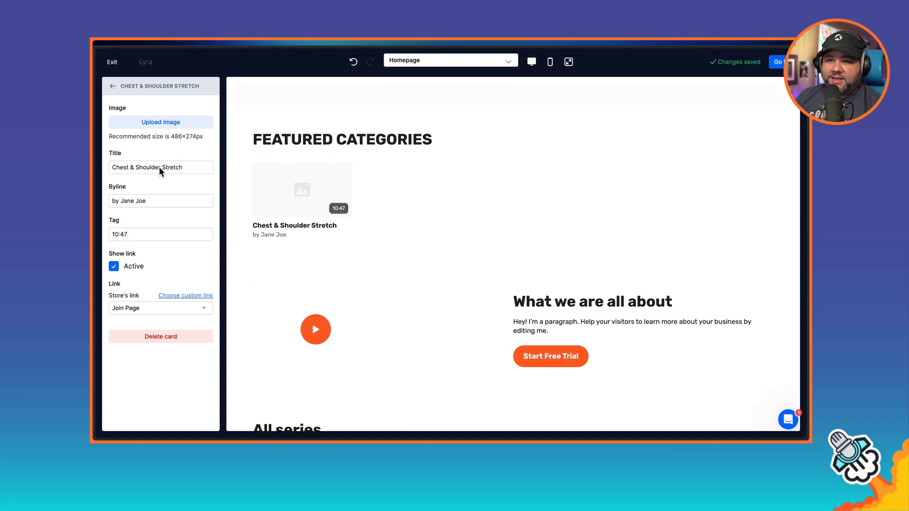
click(162, 127)
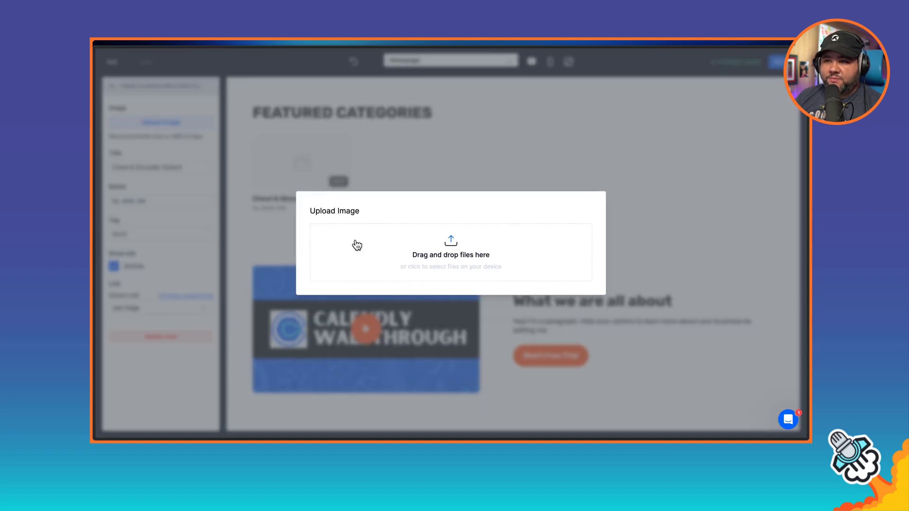
click(417, 257)
click(437, 217)
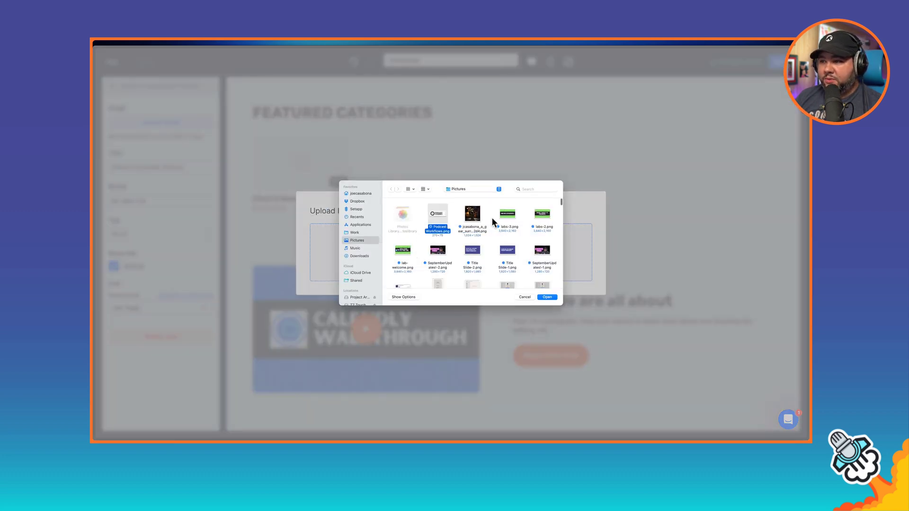
double_click(404, 251)
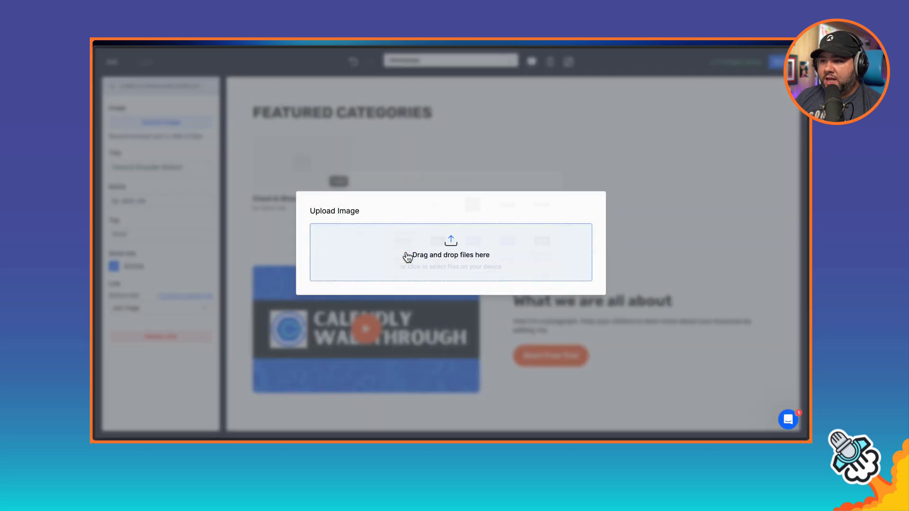
click(327, 351)
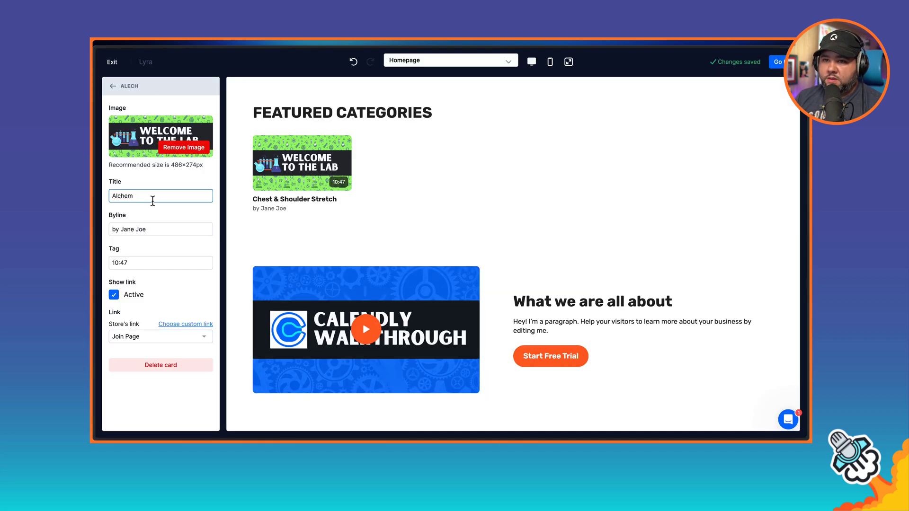
Step: Finish the new card's title as "Alchemy Lab", clear its byline and set its tag to 1:30
text(y Lab)
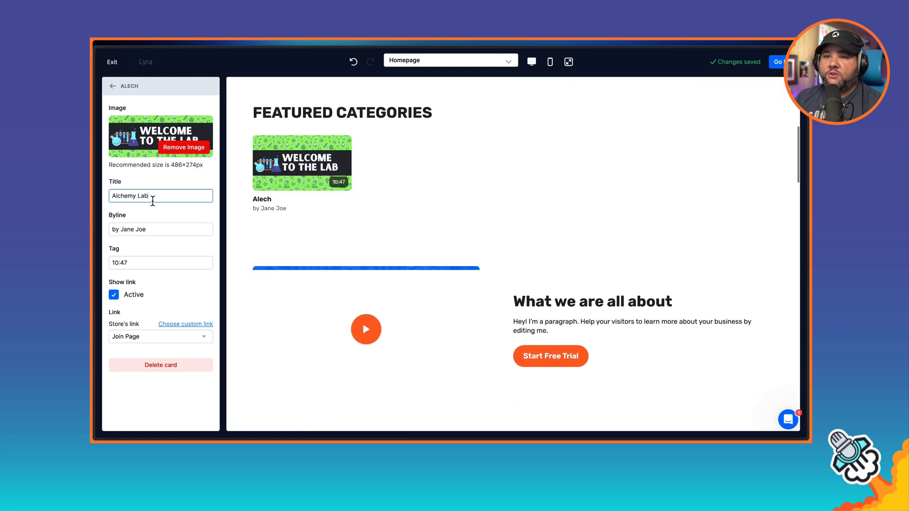
triple_click(138, 229)
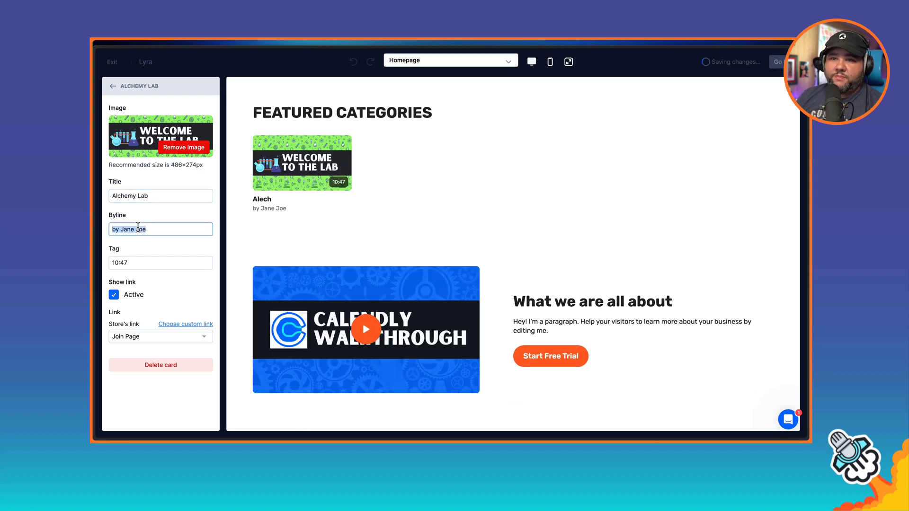
key(BackSpace)
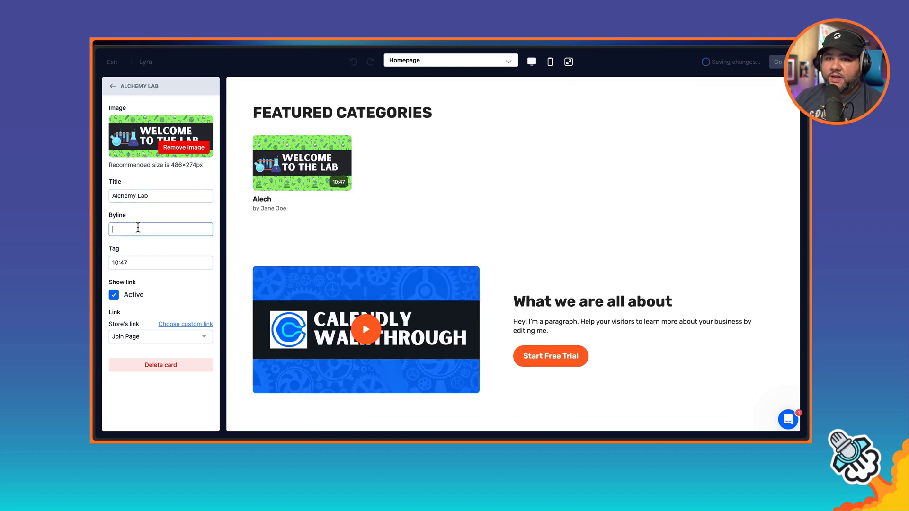
click(142, 265)
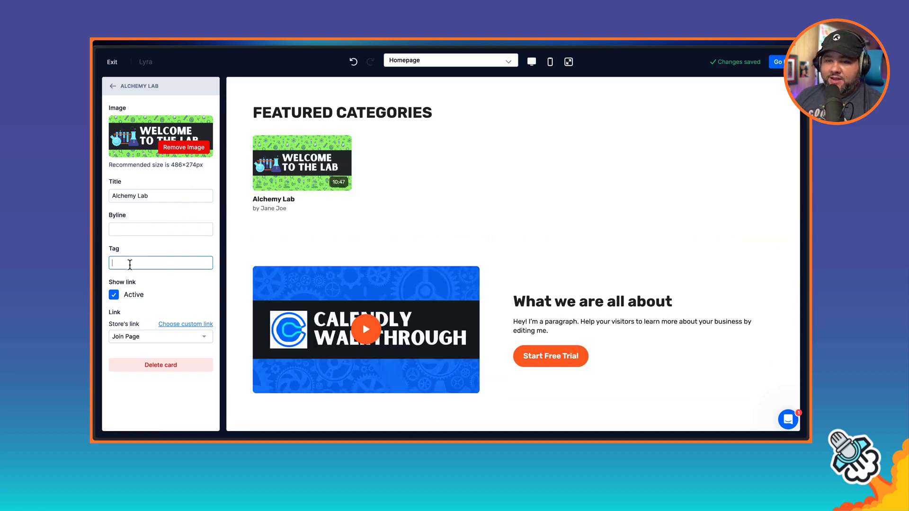
text(1:30)
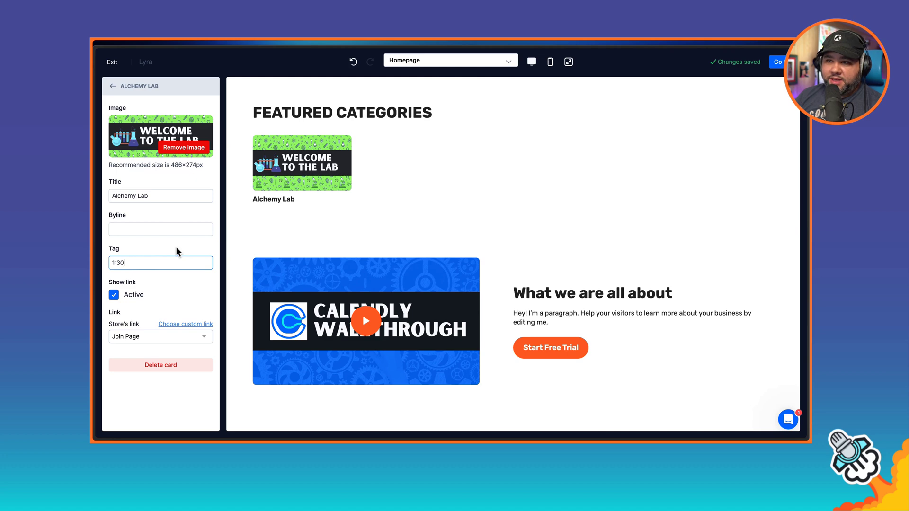
Step: Link the card to the Alchemy Lab category and add another card to the content block
click(168, 337)
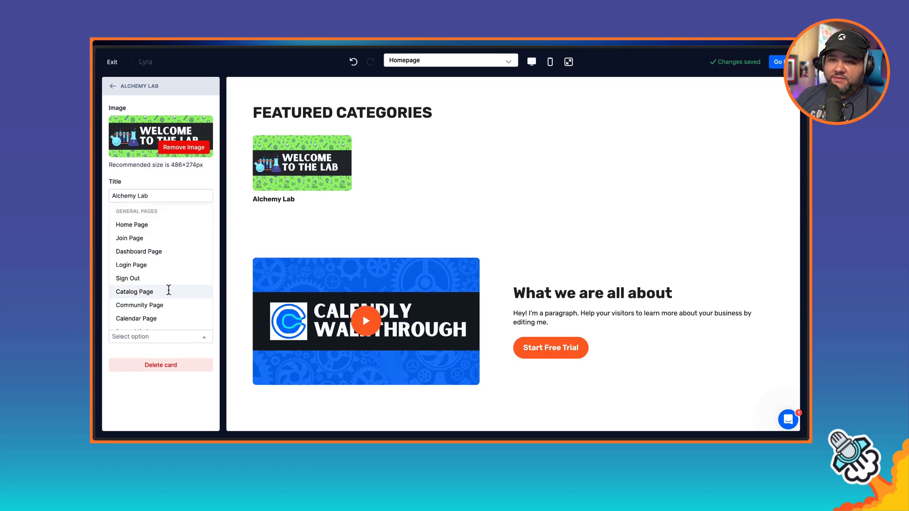
scroll(169, 294, down, 3)
scroll(169, 292, down, 2)
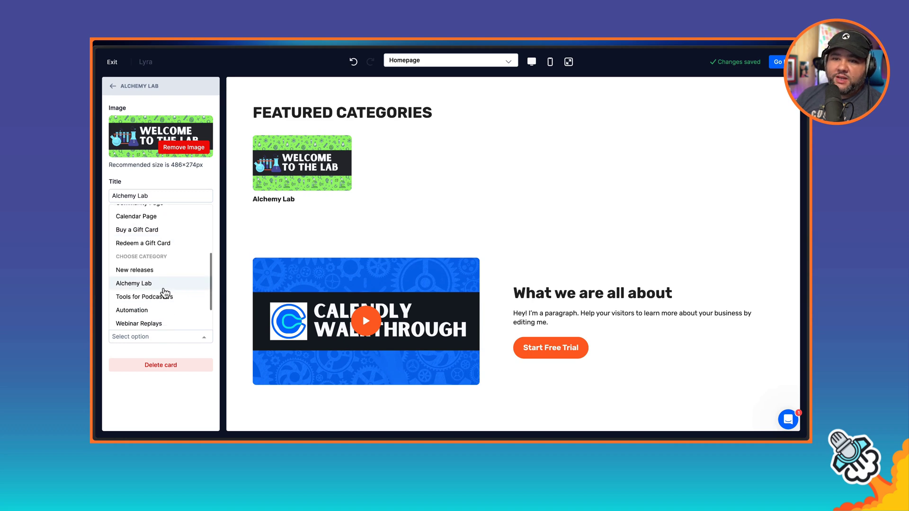
click(169, 289)
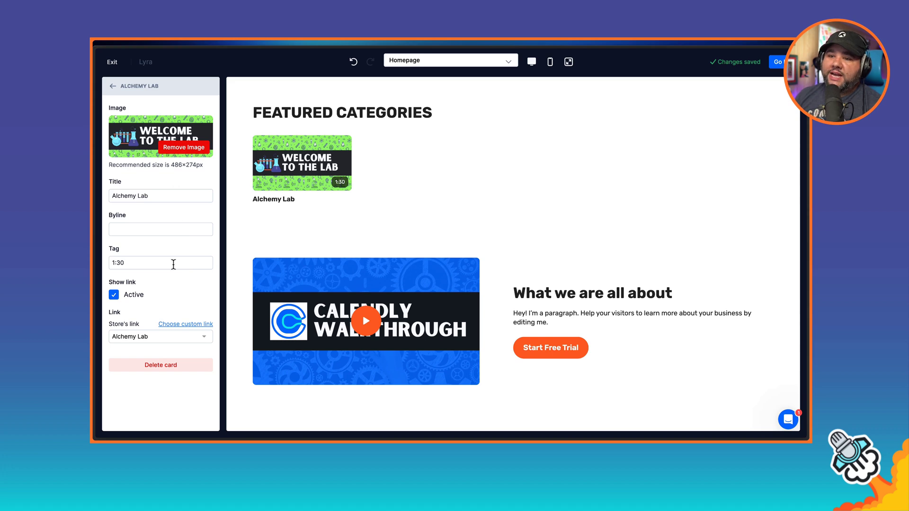
click(113, 87)
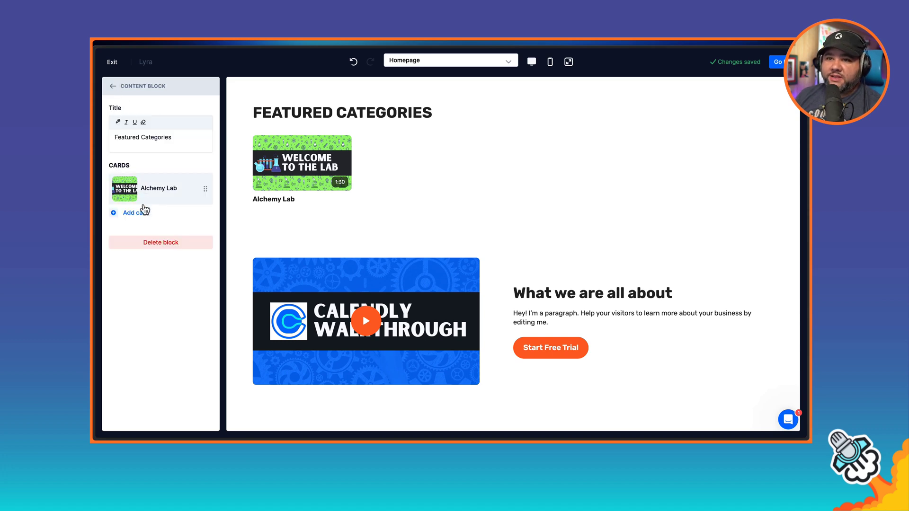
click(130, 212)
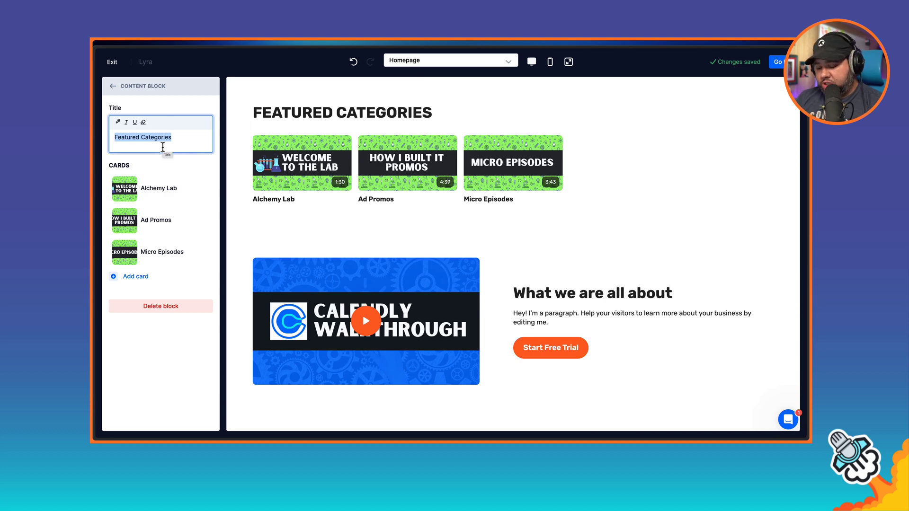
Step: Change the content block's title to "Get Exclusive Experiments!" and return to the homepage's block list
text(Get Ex)
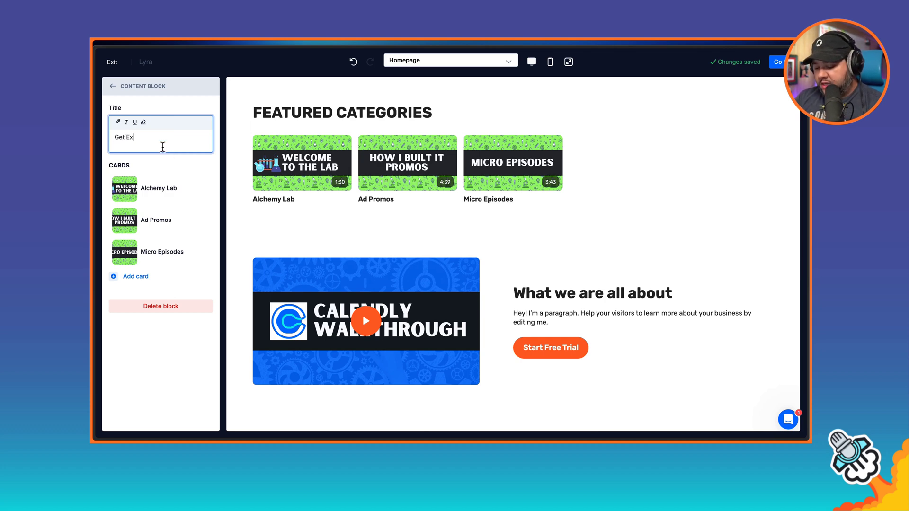
key(BackSpace)
key(BackSpace)
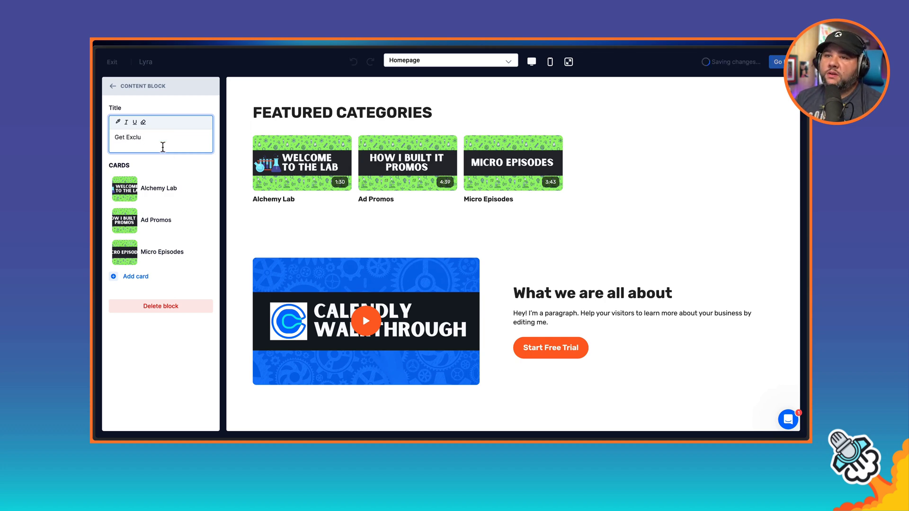
text(sive E)
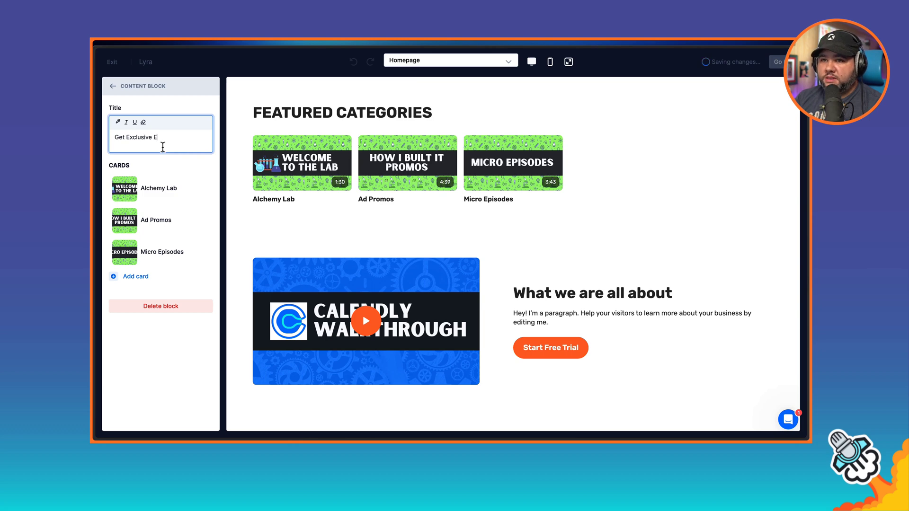
text(xperiments!)
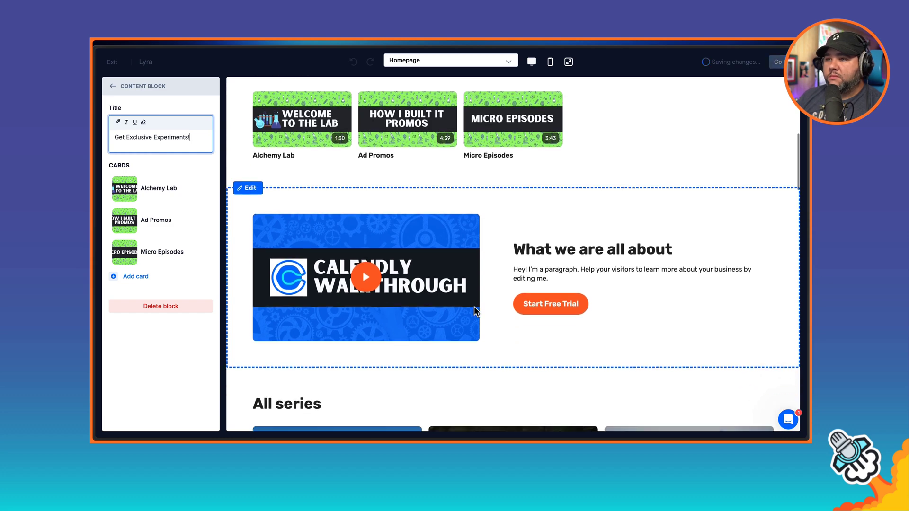
click(113, 86)
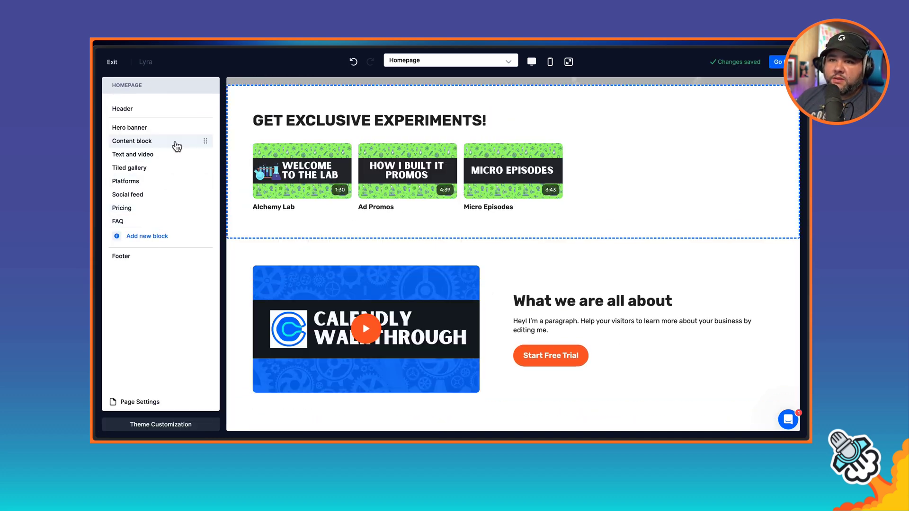
Step: Open the homepage's Text and video block for editing and choose Welcome to the Lab as its video
scroll(308, 260, down, 2)
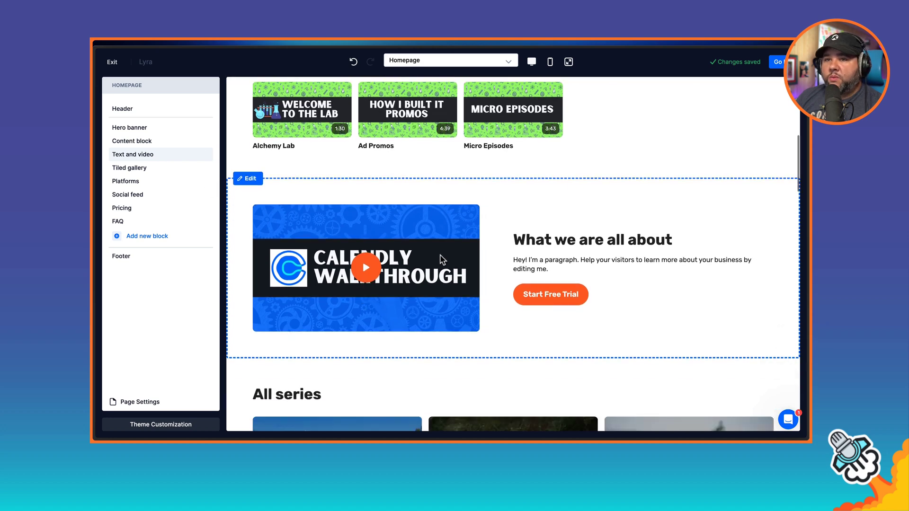
click(412, 279)
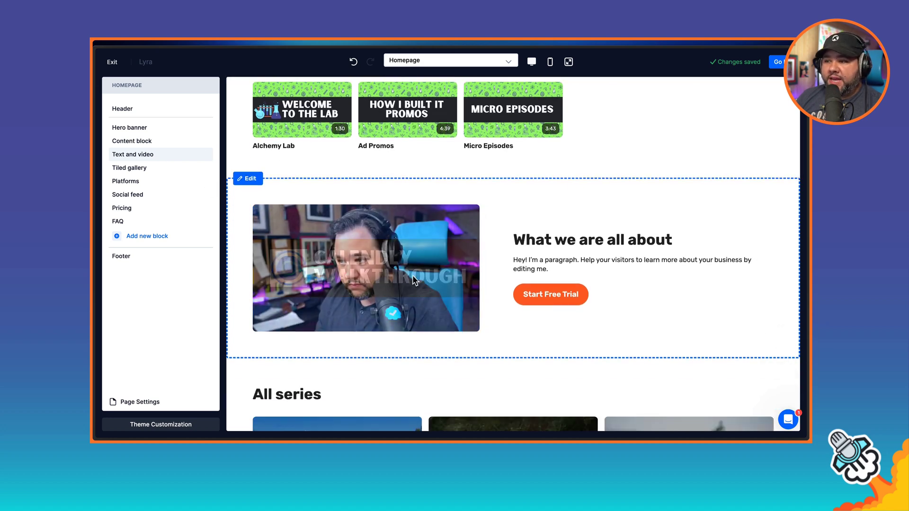
click(379, 274)
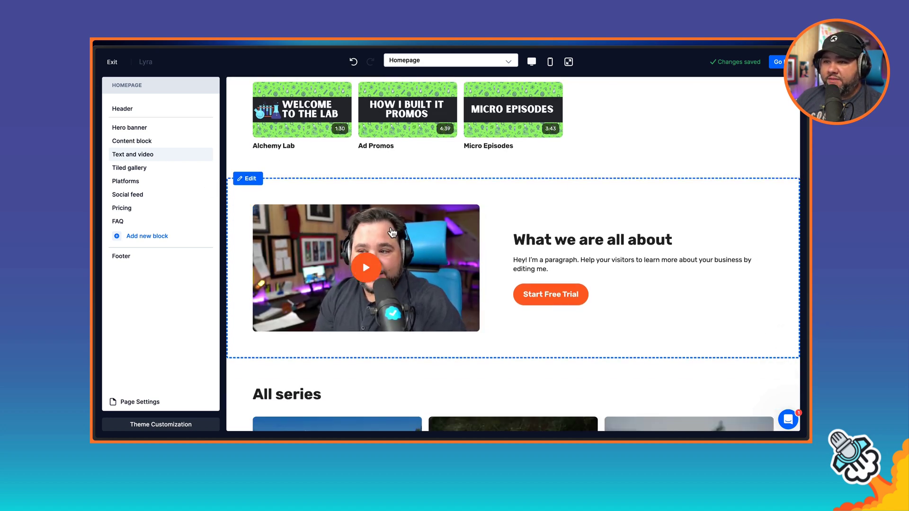
click(251, 179)
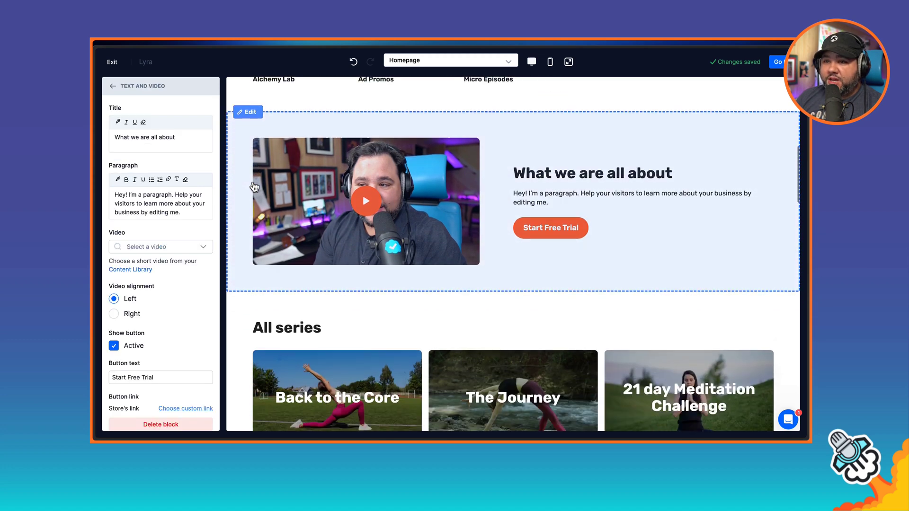
click(190, 248)
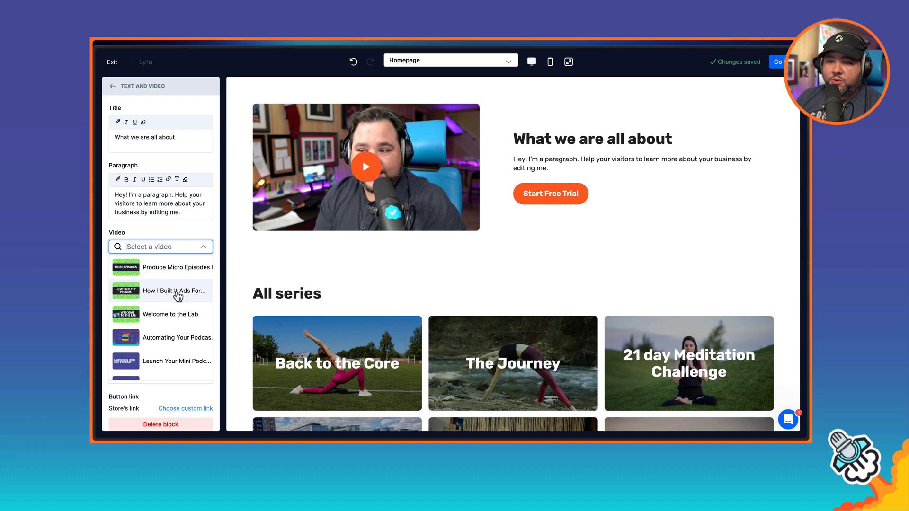
scroll(178, 295, down, 1)
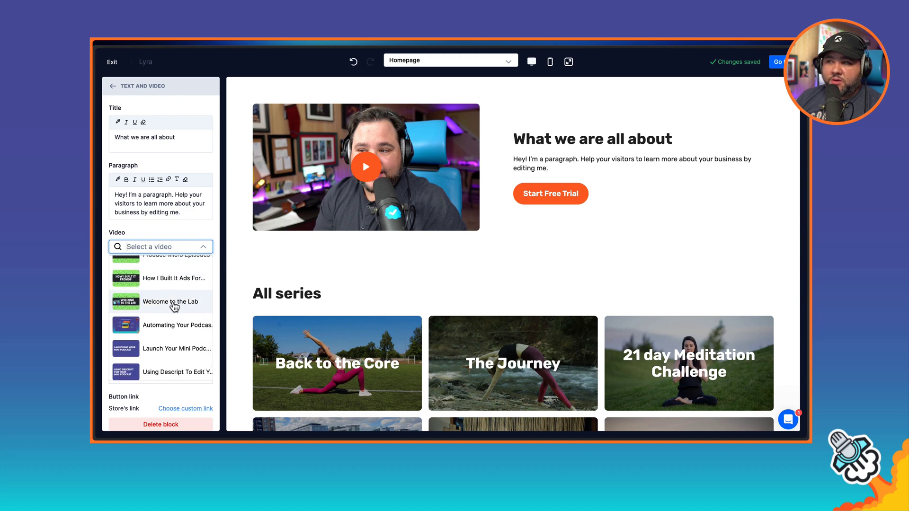
click(175, 304)
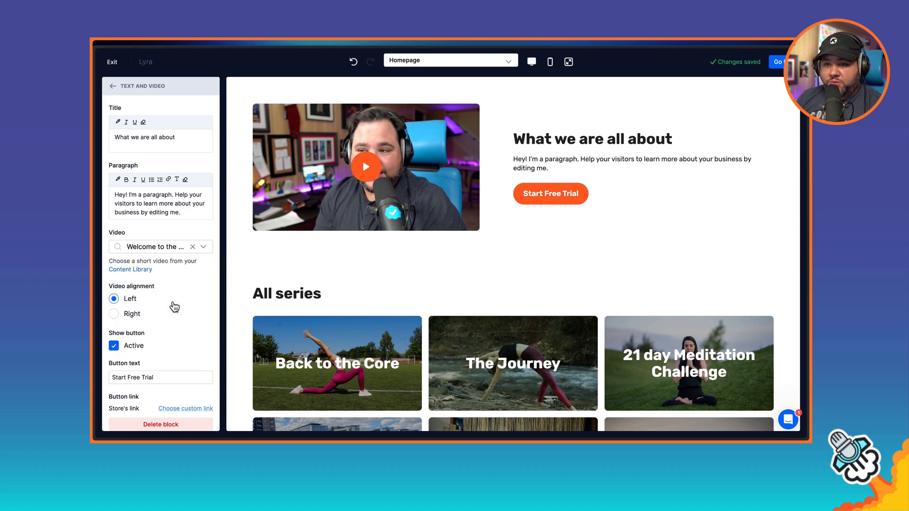
Step: Set the Text and video block's title to "Tried and true methods to save YOU time, while growing your podcast."
scroll(168, 298, down, 1)
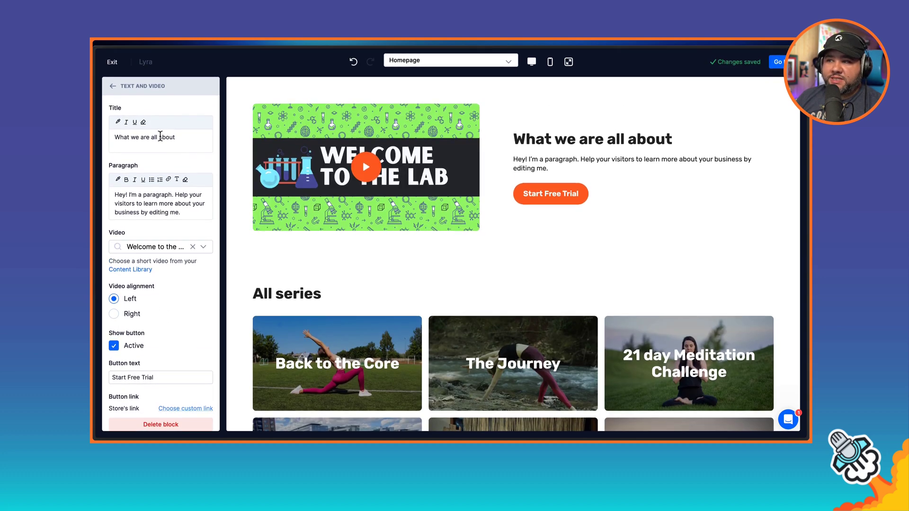
triple_click(155, 137)
text(Tried and true methods to save YOU time, while growing your podcast.)
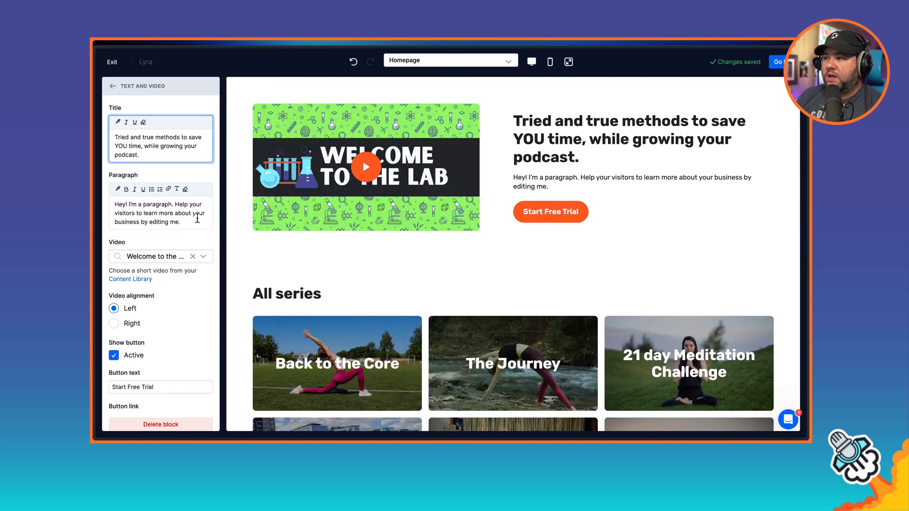
Step: Replace the block's paragraph with "Get workflows, automations, and templates to help you podcast more efficiently."
triple_click(178, 219)
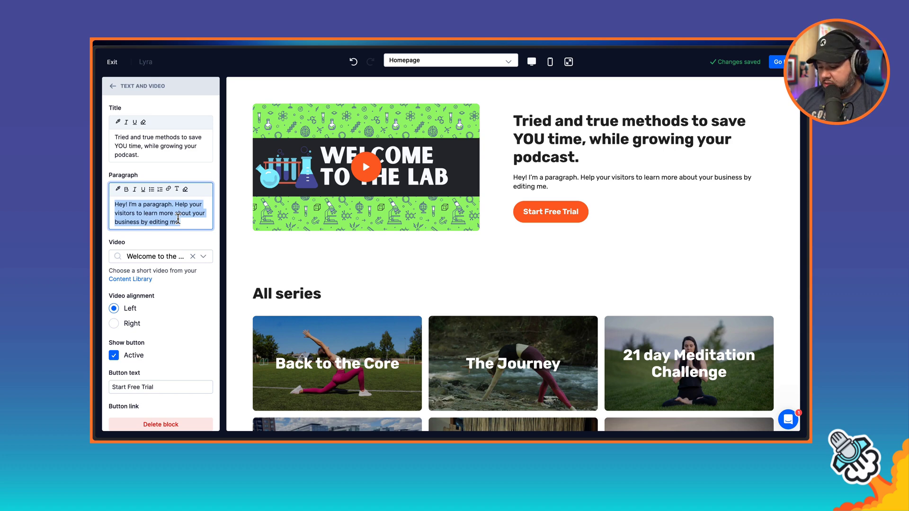
text(Get workflows, automations, and templates to help you podcast more efficiently.)
Step: Set the Text and video block's button text to "Start Saving Time Today!" and return to the block list
scroll(195, 260, down, 1)
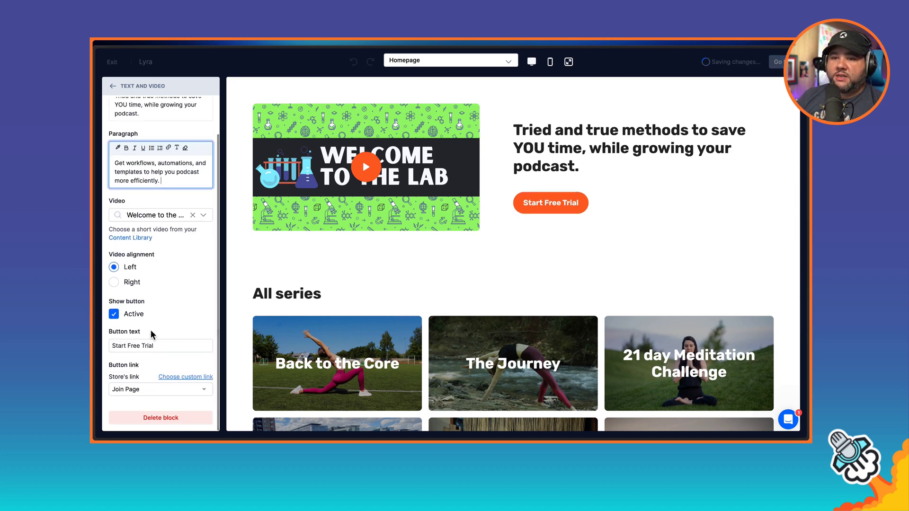
triple_click(144, 346)
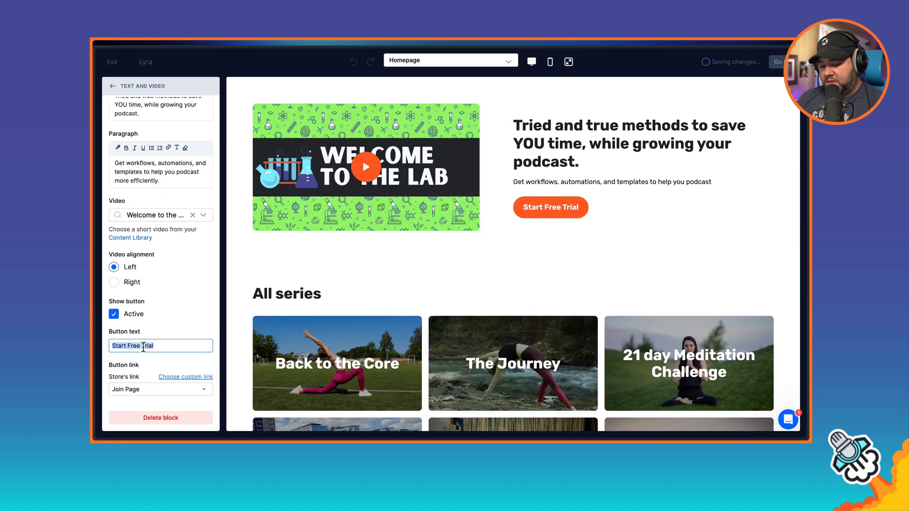
text(Start Saving Tim)
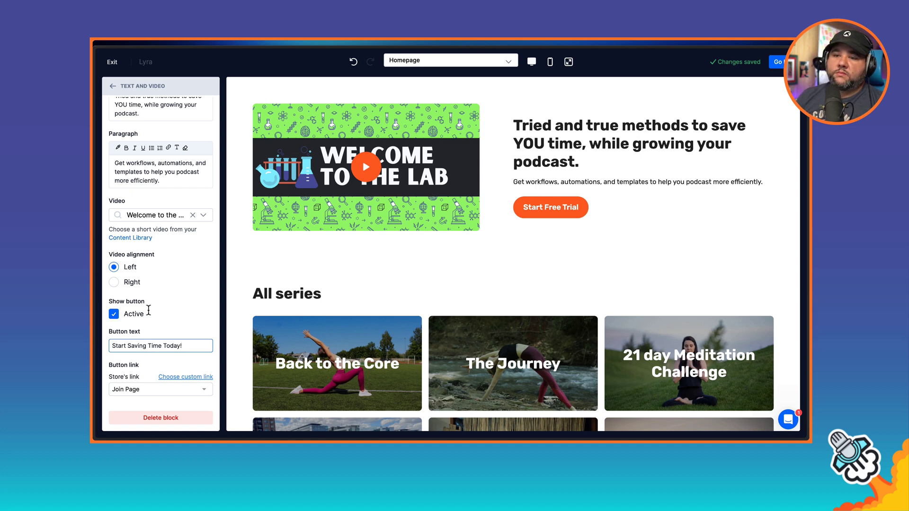
click(114, 86)
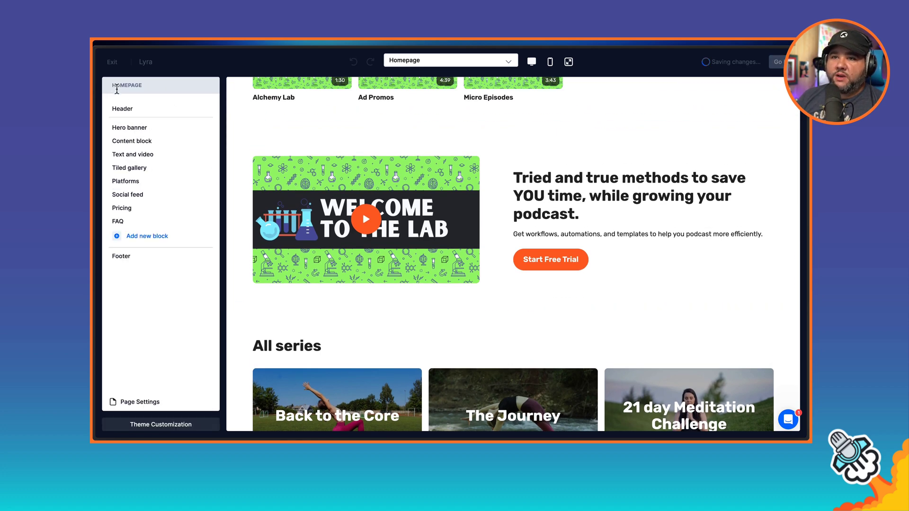
Step: Delete the Tiled gallery block with the "All series" cards from the homepage
click(141, 174)
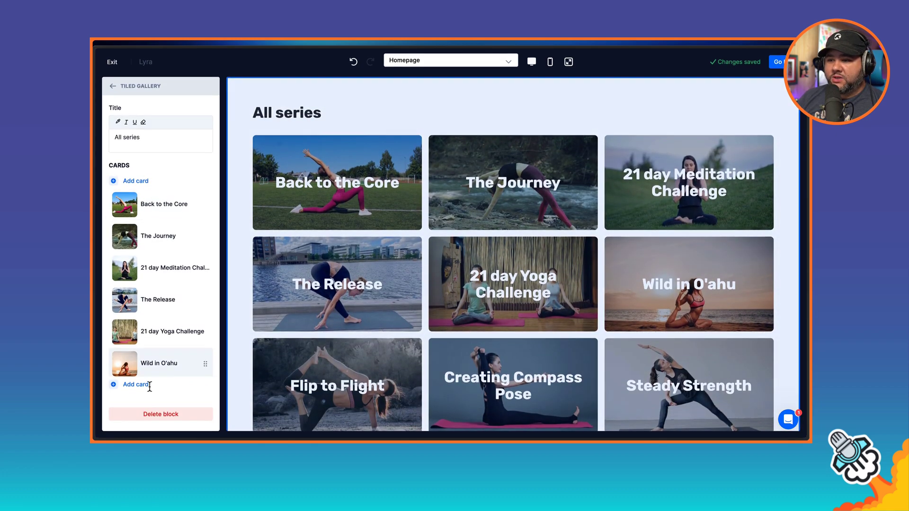
click(154, 413)
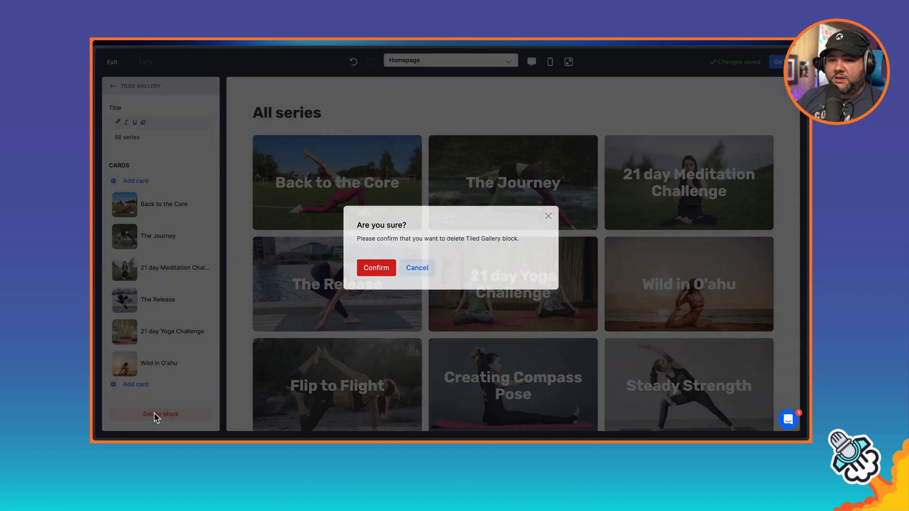
click(388, 268)
Step: Replace the Platforms block's TV image with cleanshot-2022-04-12-at-0947112x.png from the Pictures folder, keeping the default crop
click(143, 159)
scroll(356, 223, down, 1)
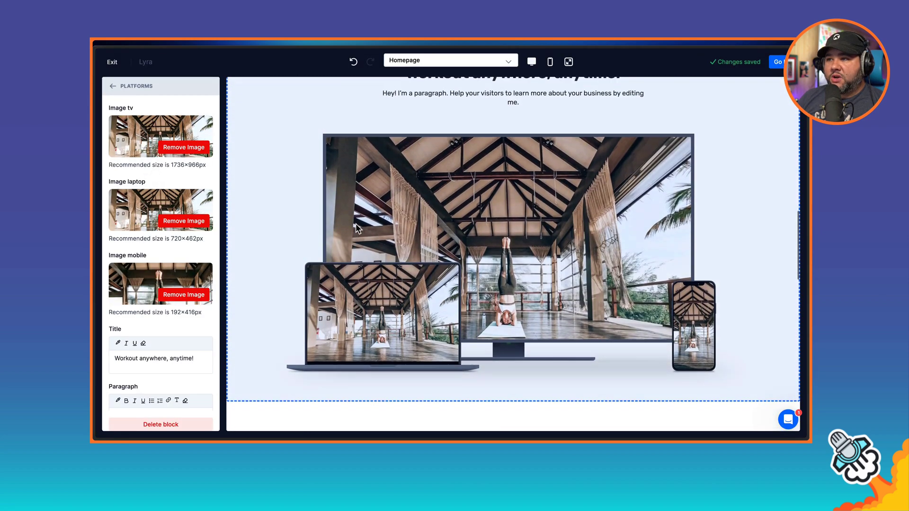
scroll(356, 223, down, 2)
scroll(356, 224, up, 4)
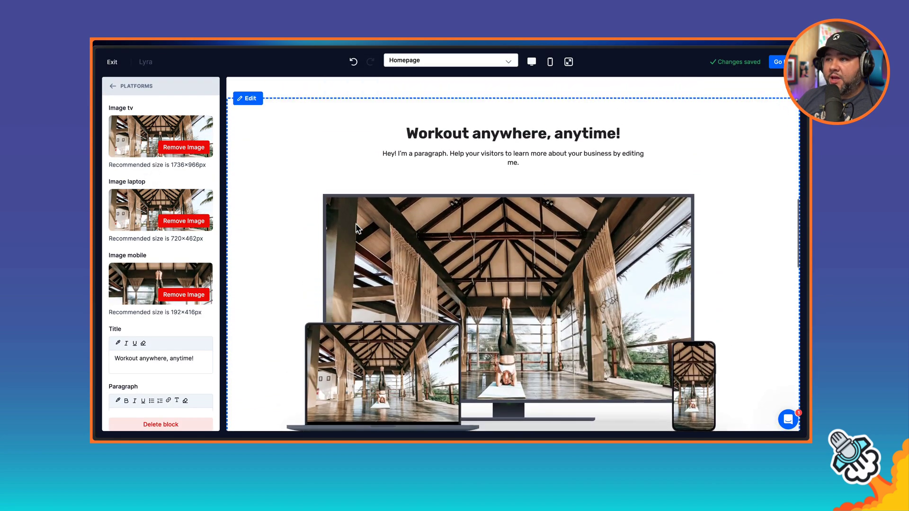
scroll(437, 323, down, 3)
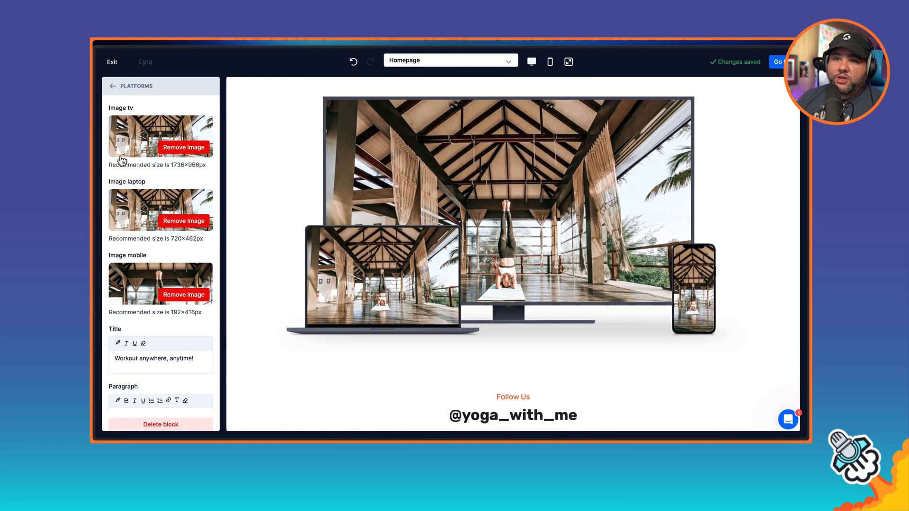
click(192, 147)
click(180, 124)
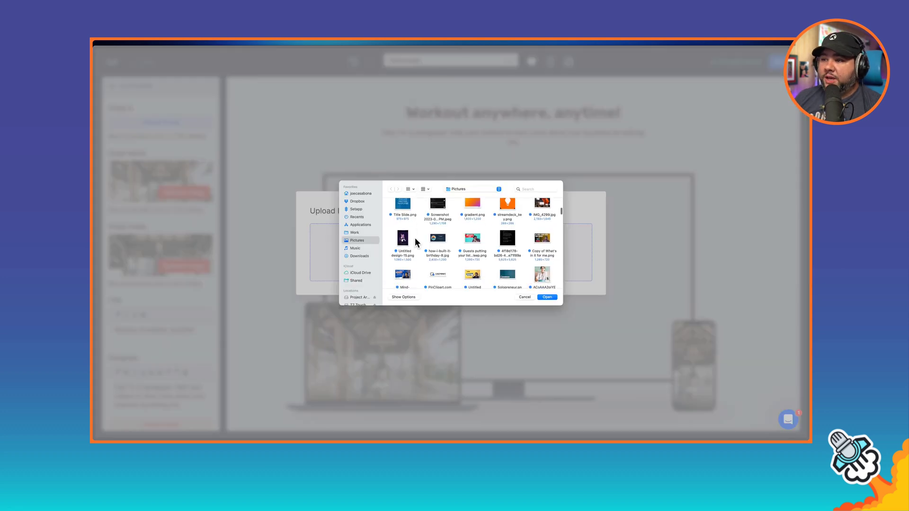
scroll(447, 257, down, 5)
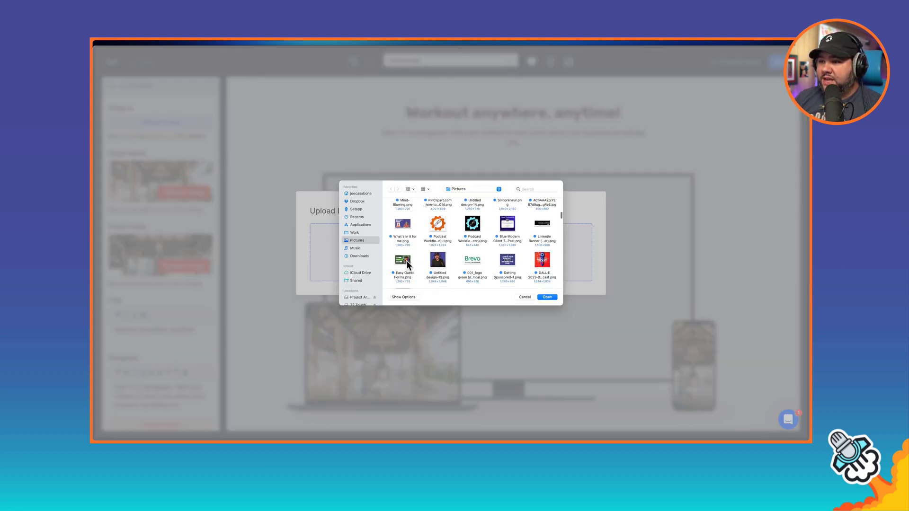
scroll(406, 260, down, 10)
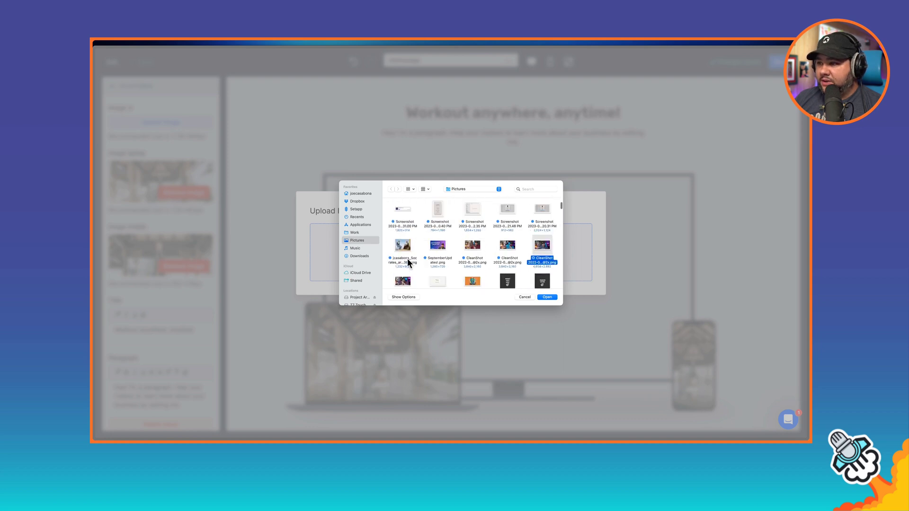
key(Return)
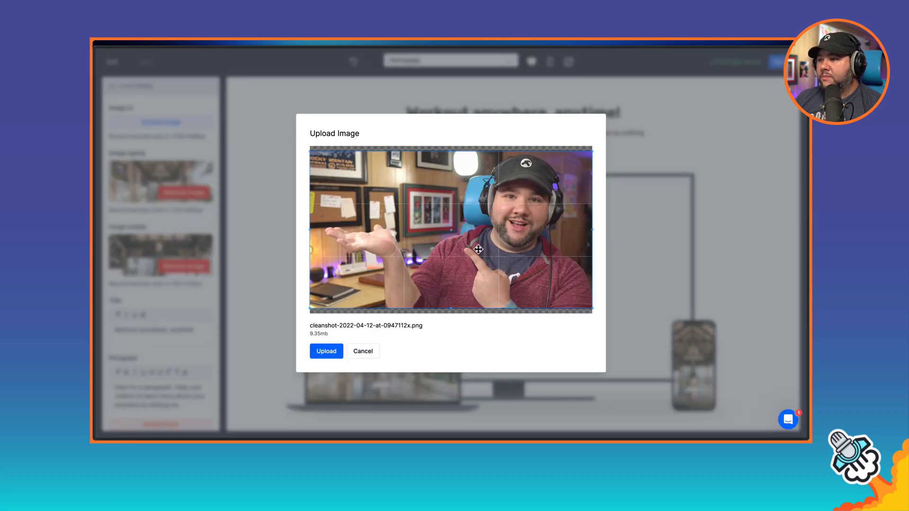
click(326, 351)
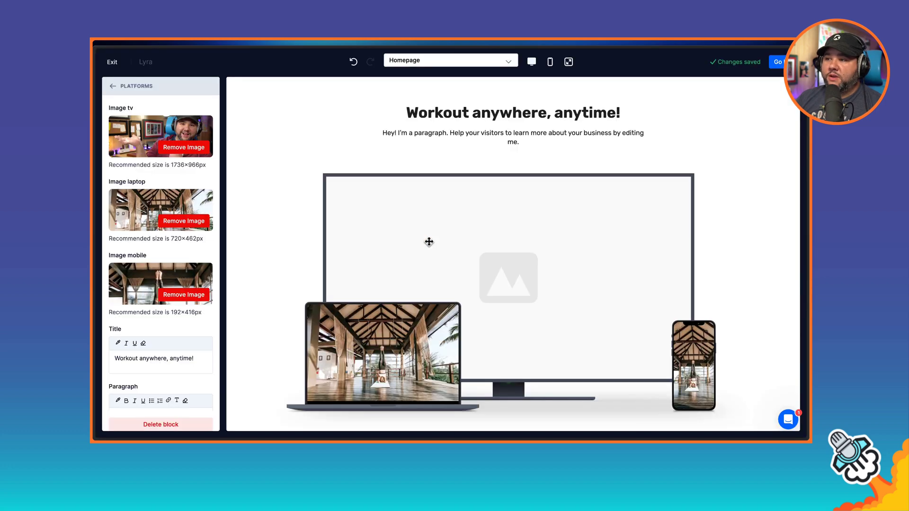
Step: Replace the Platforms block's laptop image with cleanshot-2022-04-12-at-0947112x.png, keeping the man and his raised hand within the crop
click(184, 220)
click(176, 197)
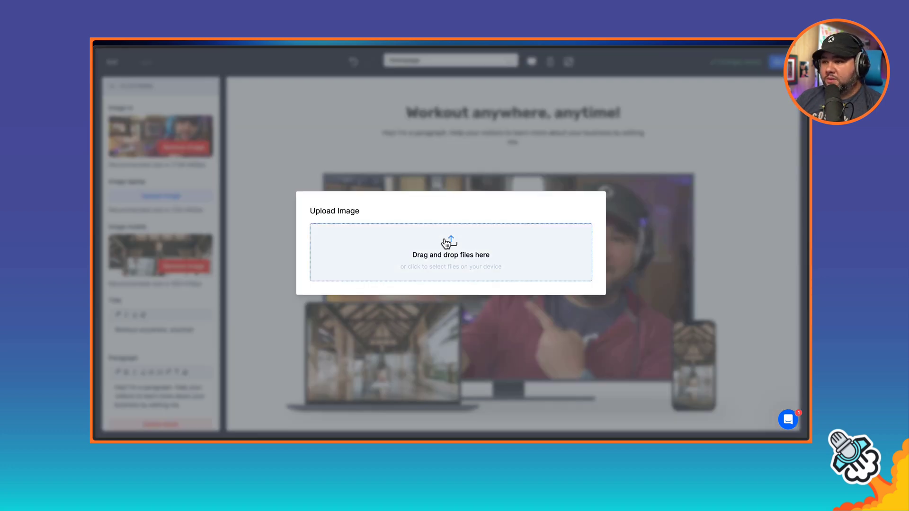
click(445, 242)
scroll(443, 256, down, 3)
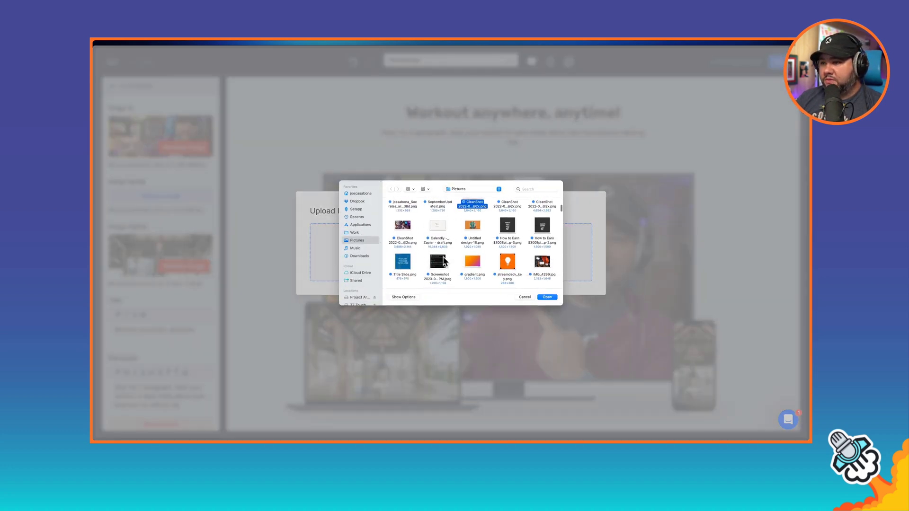
double_click(475, 217)
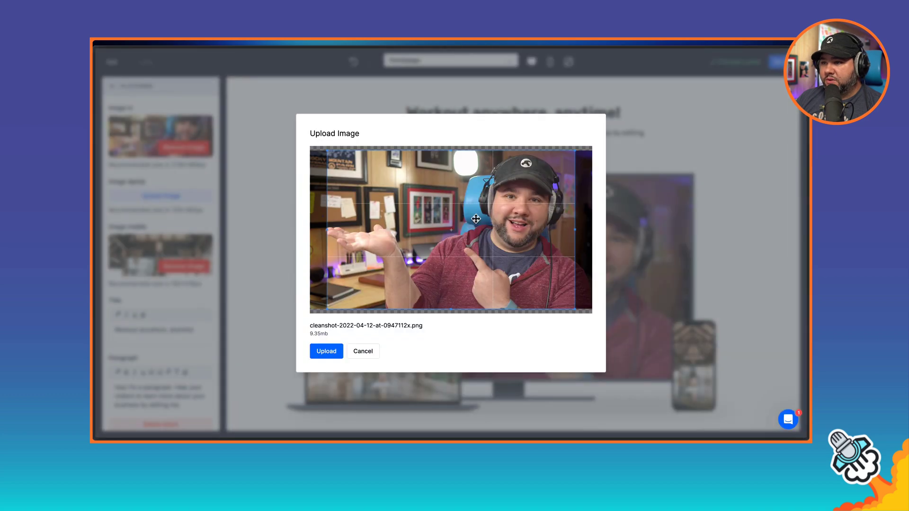
drag(460, 232, 457, 233)
click(326, 350)
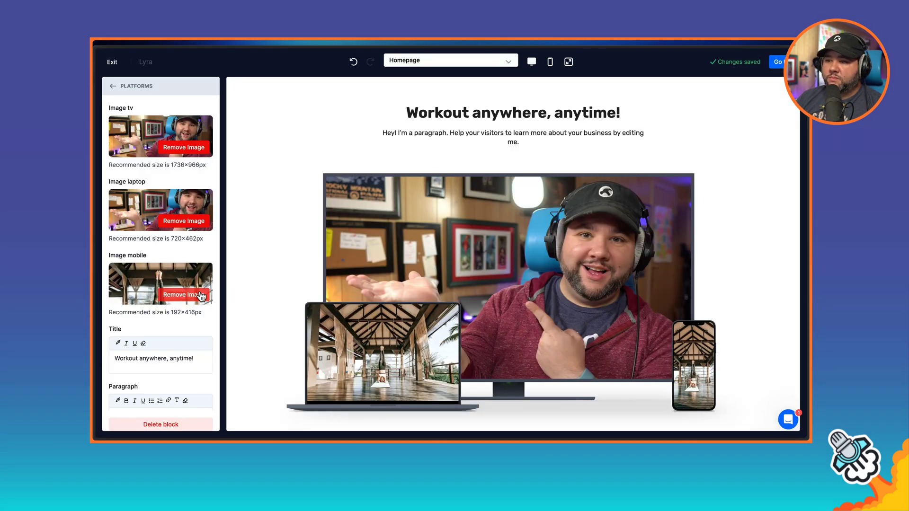
Step: Replace the Platforms block's mobile image with cleanshot-2022-04-12-at-0947112x.png, shifting the crop over the man's face
click(160, 269)
click(382, 247)
double_click(445, 269)
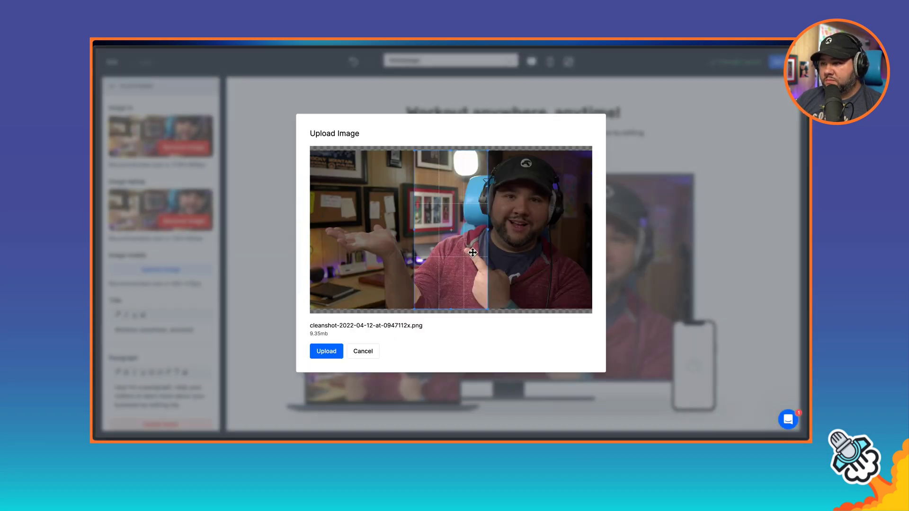
drag(472, 255, 542, 255)
click(326, 351)
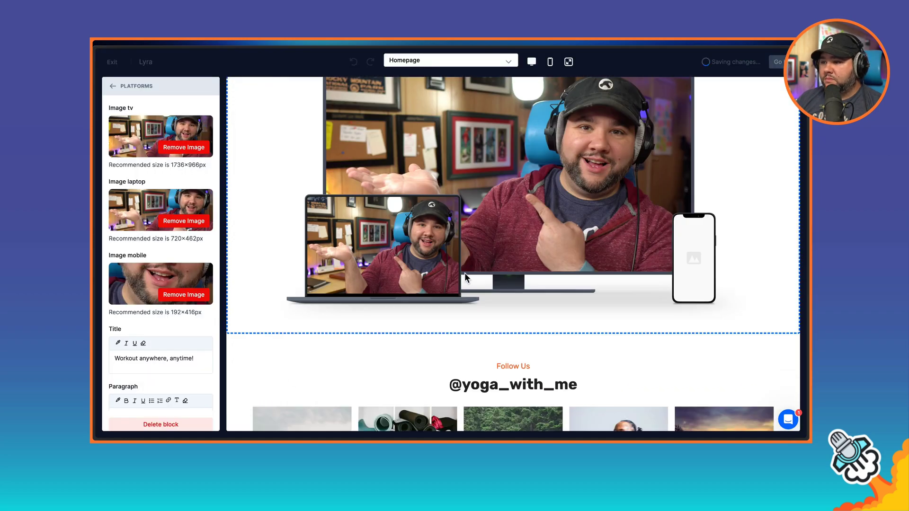
Step: Set the Platforms block's title to "The best tips, wherever it's convenient for you!"
scroll(161, 332, down, 1)
triple_click(161, 345)
text(T)
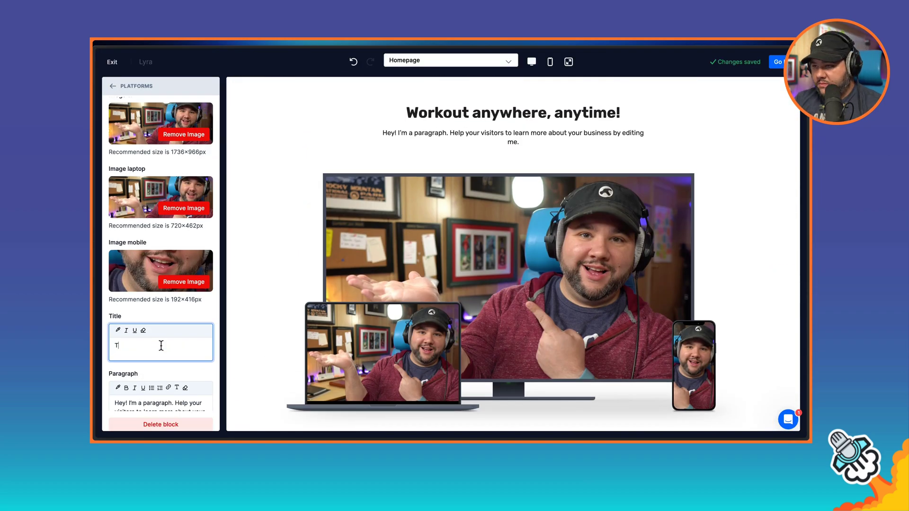
text(he best tips, where)
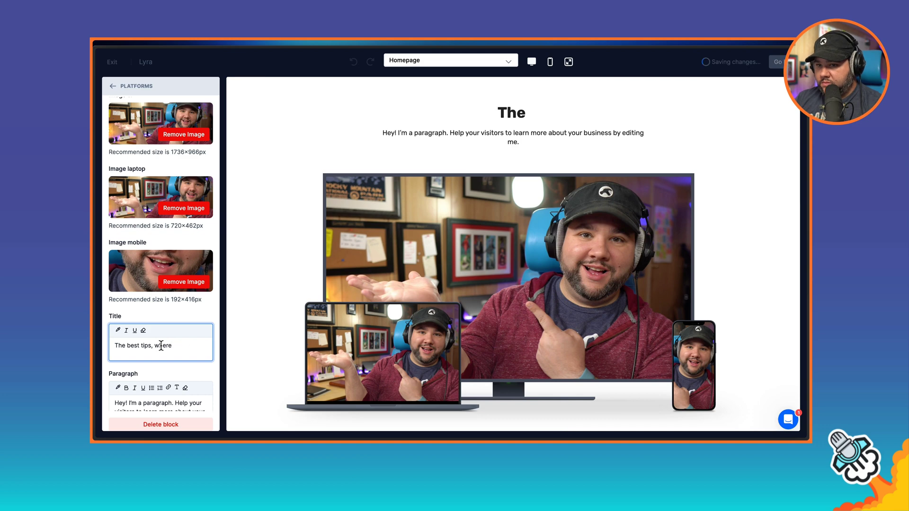
text(ver it's convenient for you!)
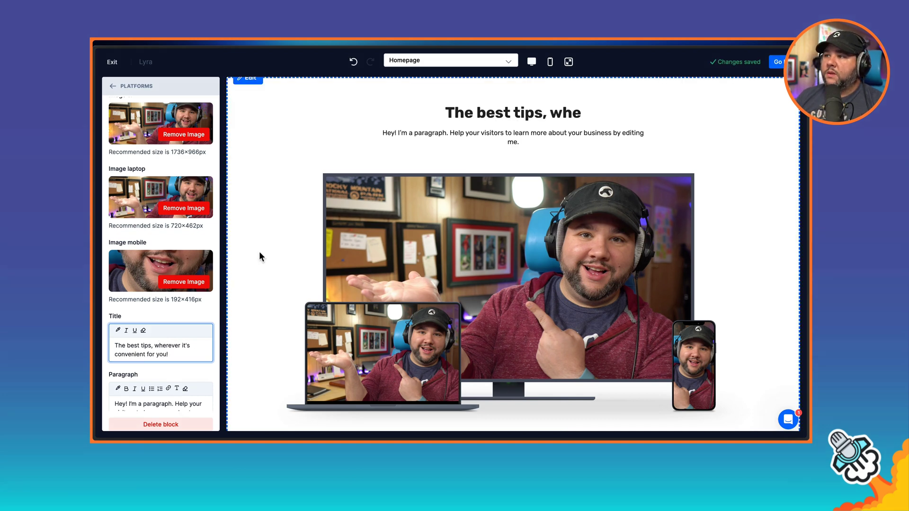
Step: Replace the Platforms block's paragraph with "Watch on your laptop, phone, or even TV!" and return to the block list
scroll(208, 308, down, 1)
scroll(191, 357, down, 1)
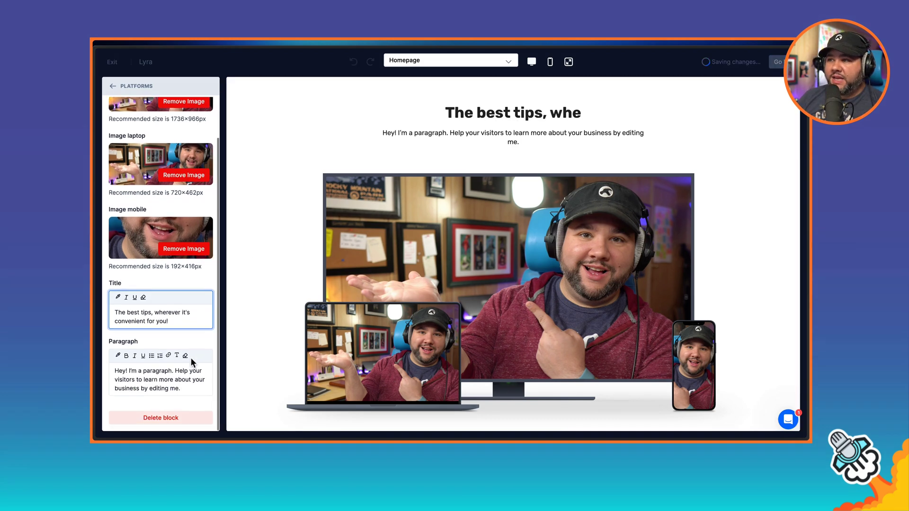
triple_click(174, 381)
text(Watch on your laptop, p)
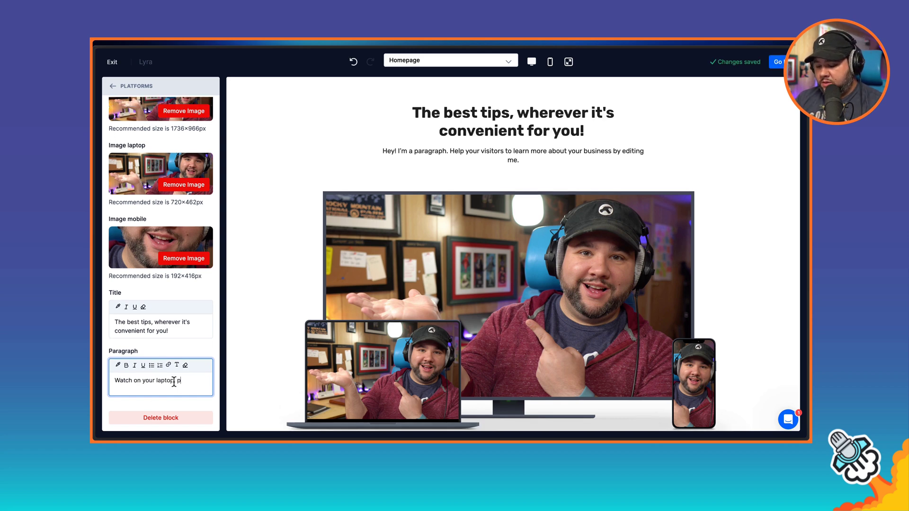
text(hone, or even )
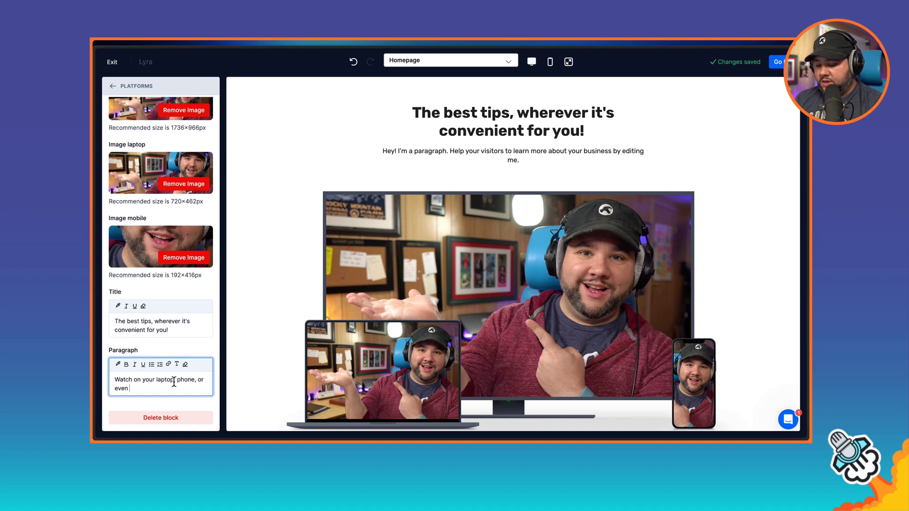
text(TV!)
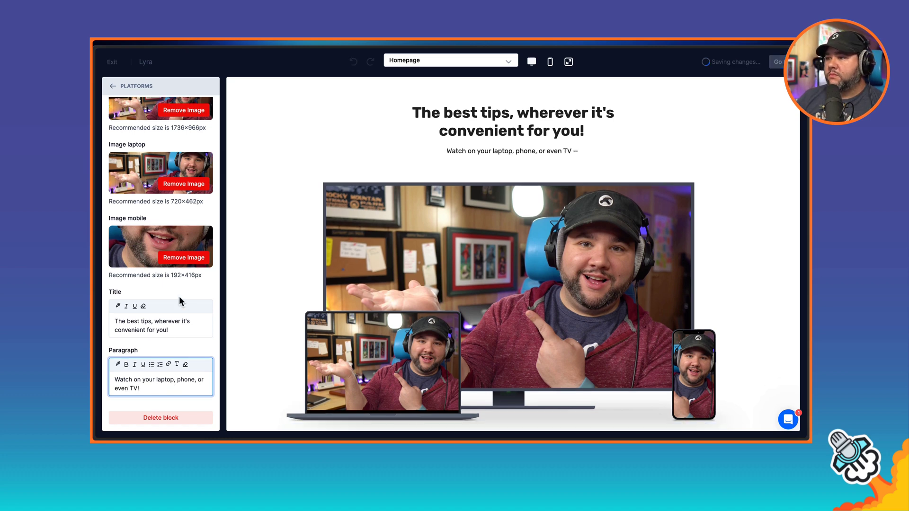
click(113, 85)
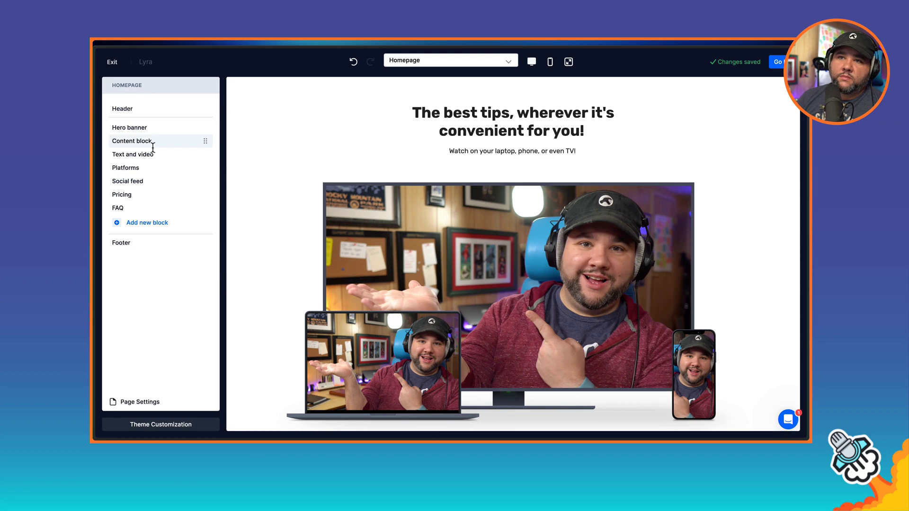
click(142, 181)
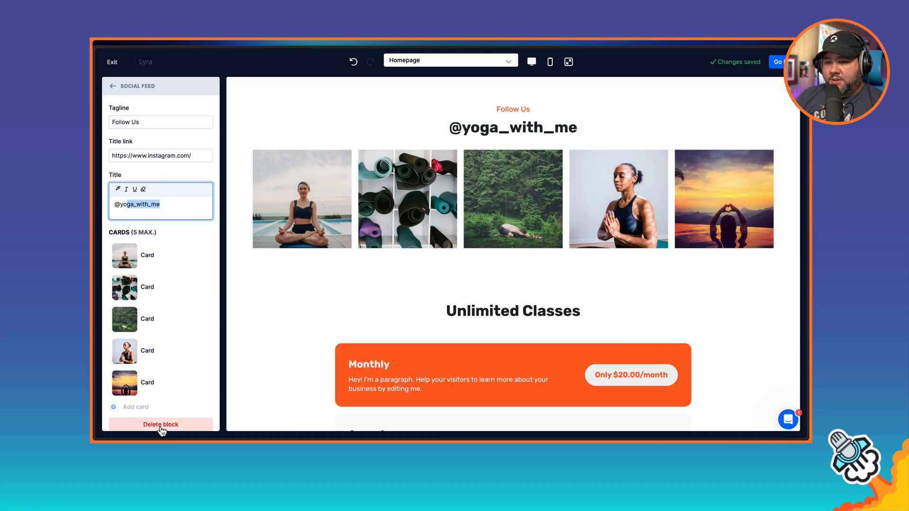
click(160, 425)
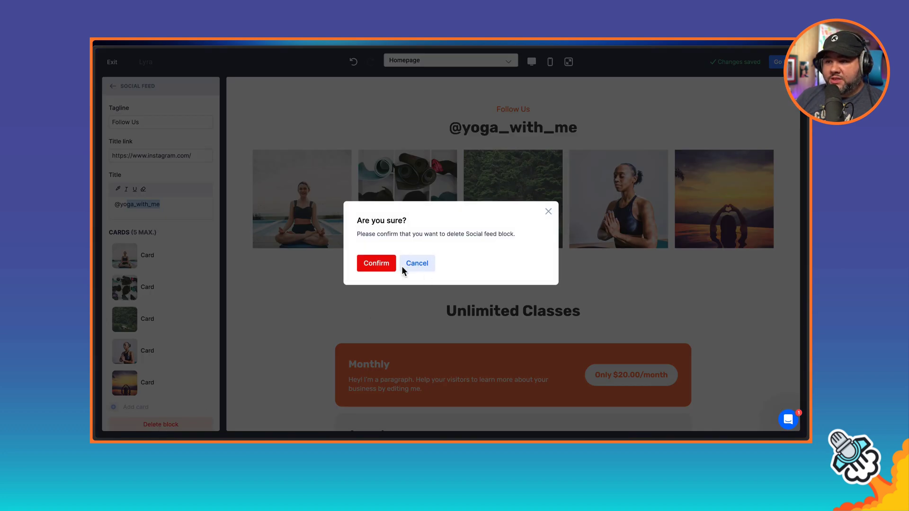
click(387, 264)
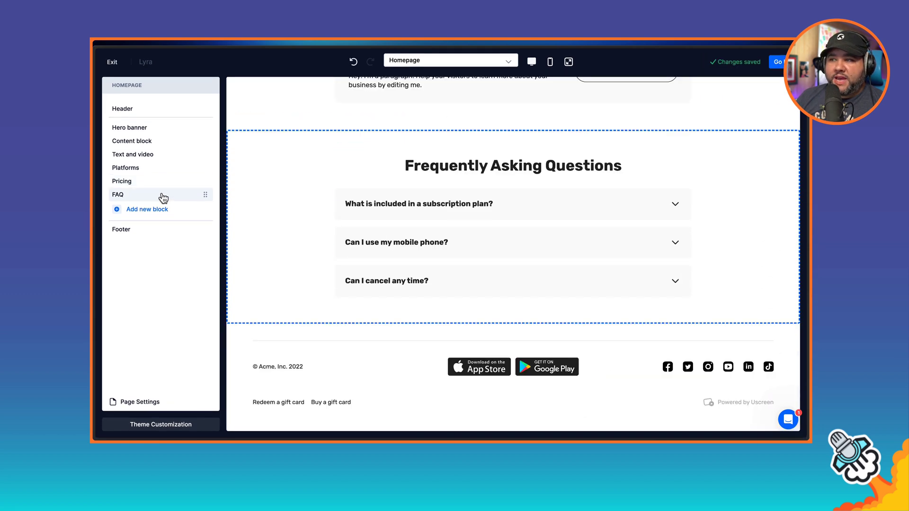
Step: Delete the FAQ block with the "Frequently Asking Questions" cards from the homepage
click(163, 196)
click(162, 306)
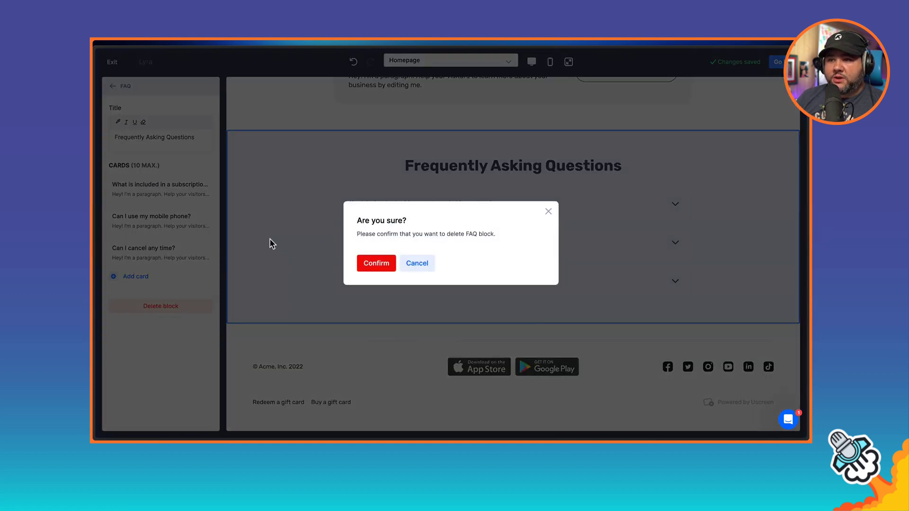
click(377, 262)
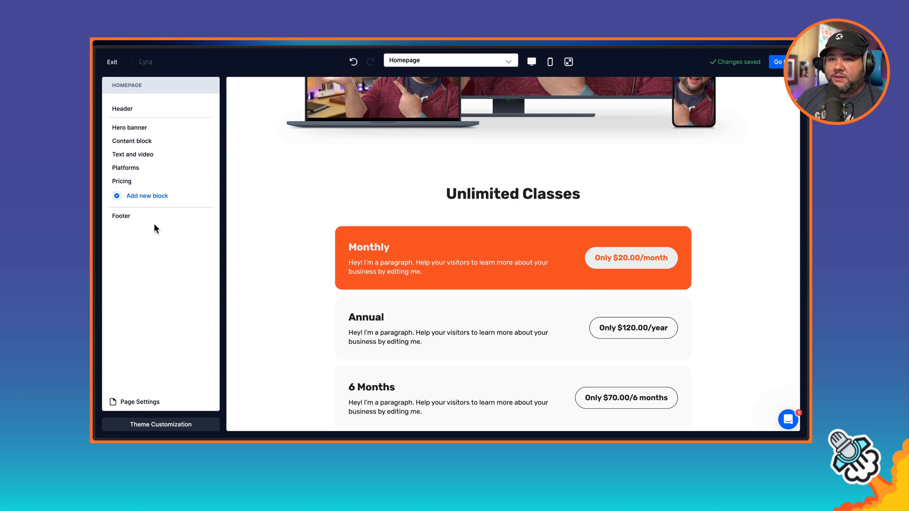
Step: Remove the Monthly card from the "Unlimited Classes" Pricing block, and delete the entire block from the homepage
click(128, 184)
click(205, 186)
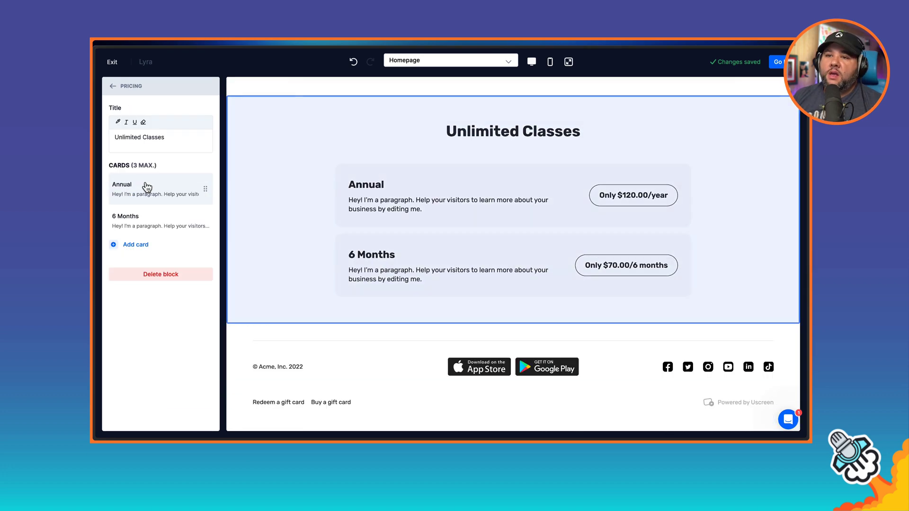
click(162, 275)
click(376, 263)
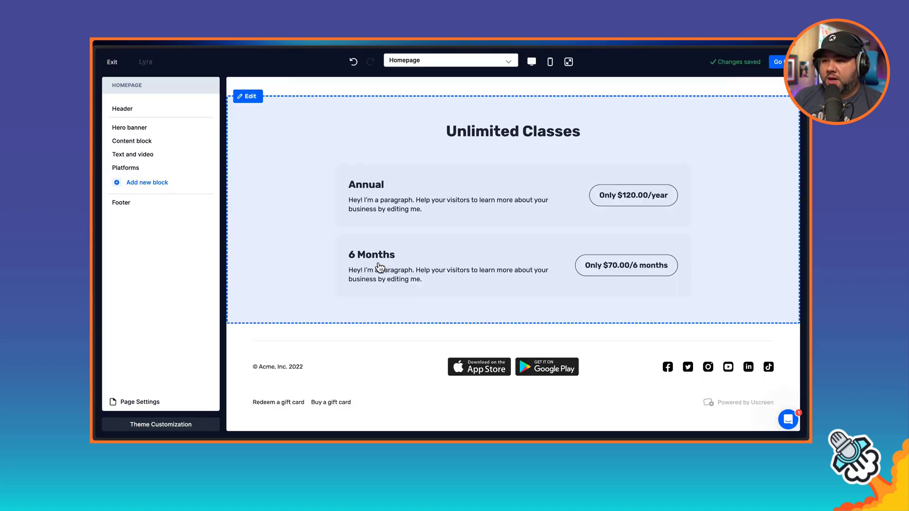
Step: Add a new Pricing block from the theme blocks after the Platforms block
click(136, 186)
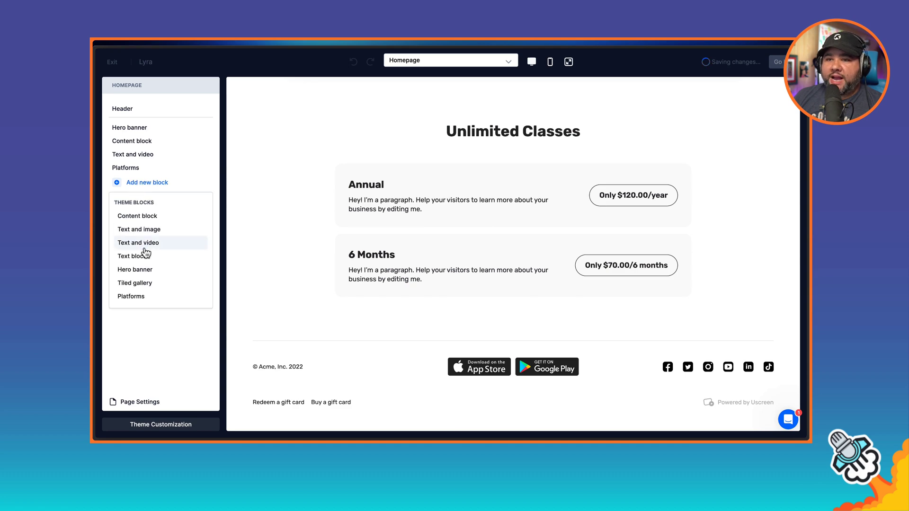
scroll(144, 251, down, 3)
scroll(146, 254, down, 1)
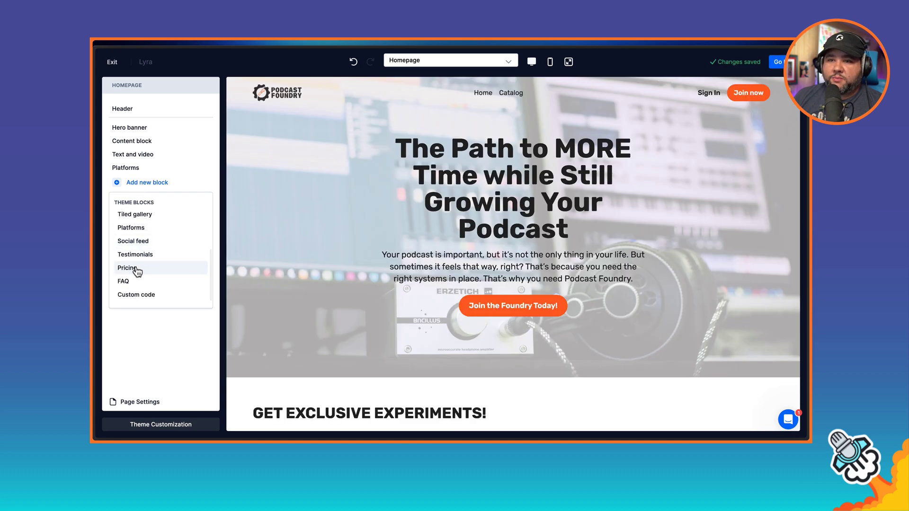
scroll(373, 265, up, 6)
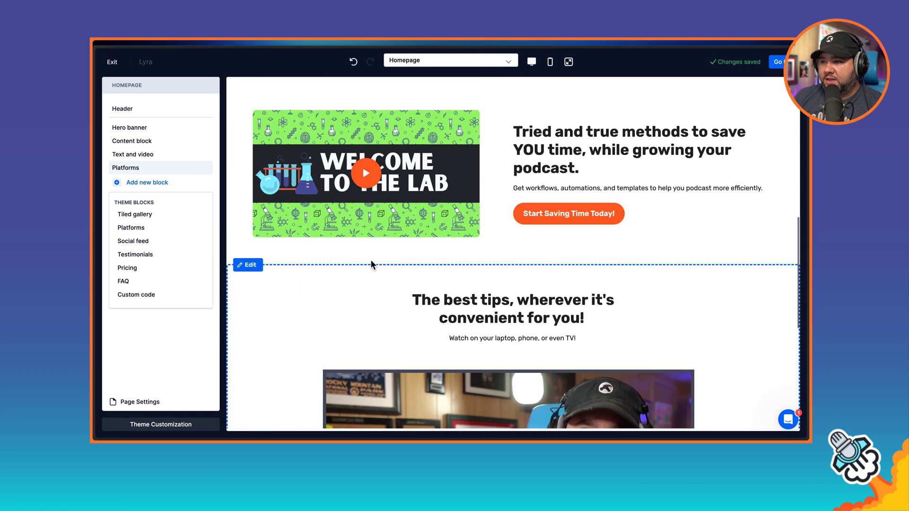
scroll(371, 265, up, 1)
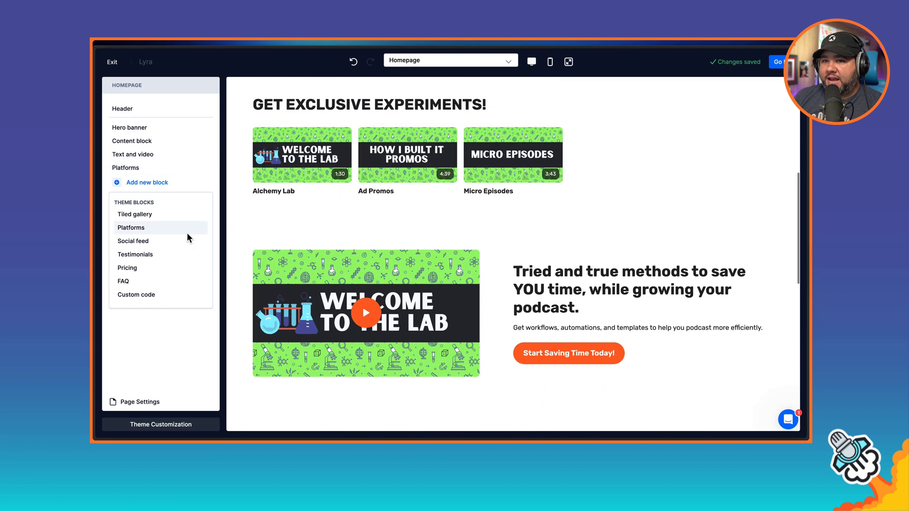
click(149, 270)
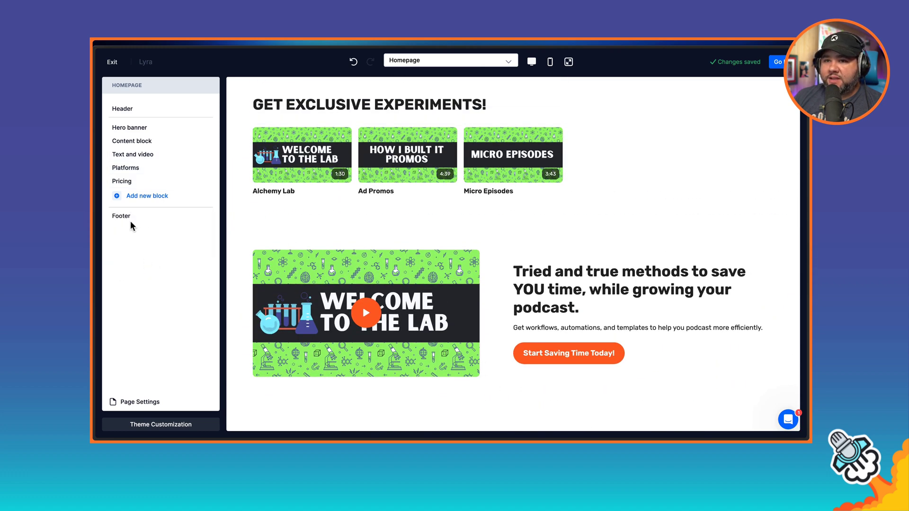
scroll(407, 303, down, 10)
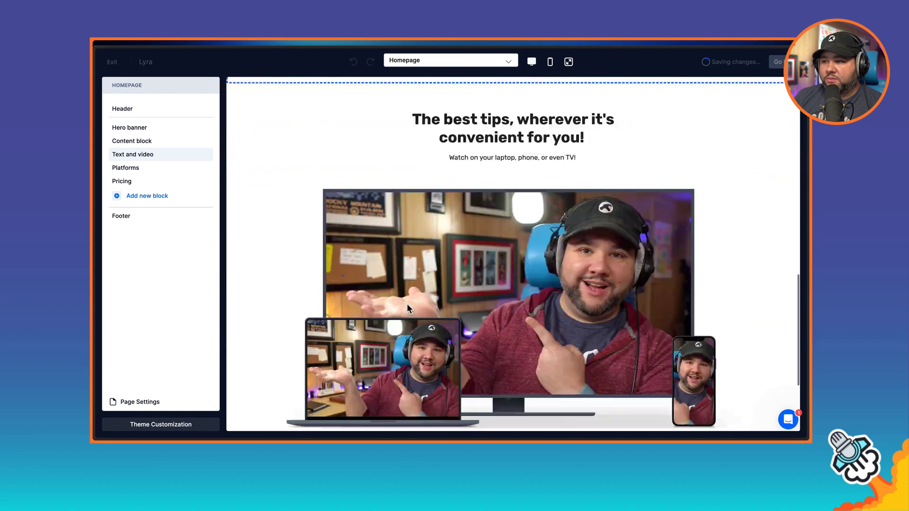
Step: Change the new Pricing block's title to "Pricing"
click(142, 182)
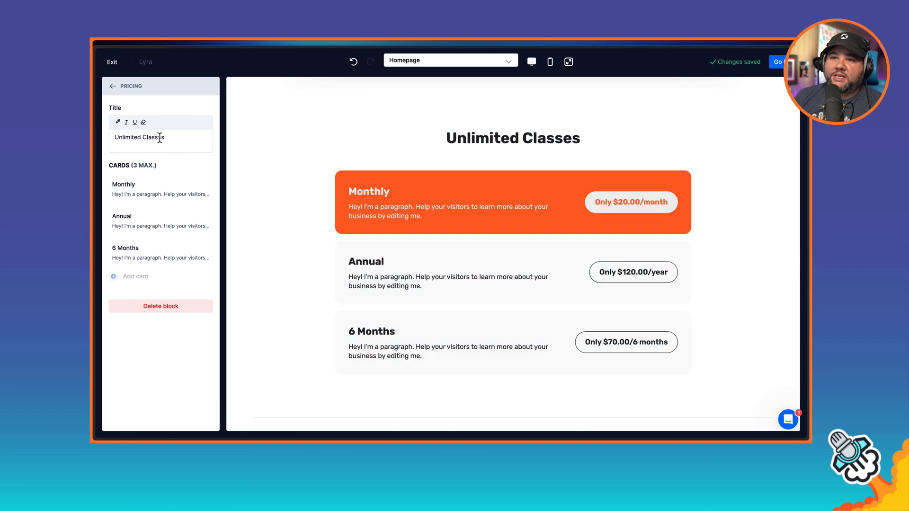
triple_click(158, 138)
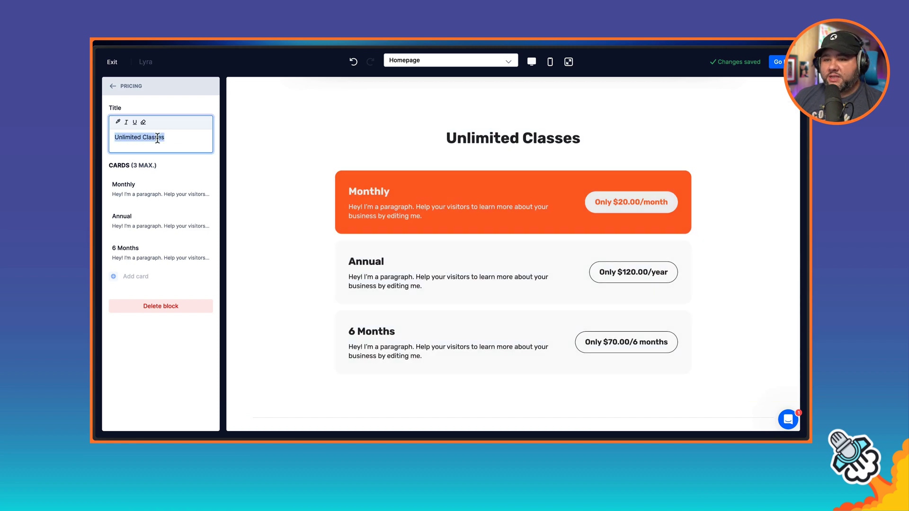
text(Pricing)
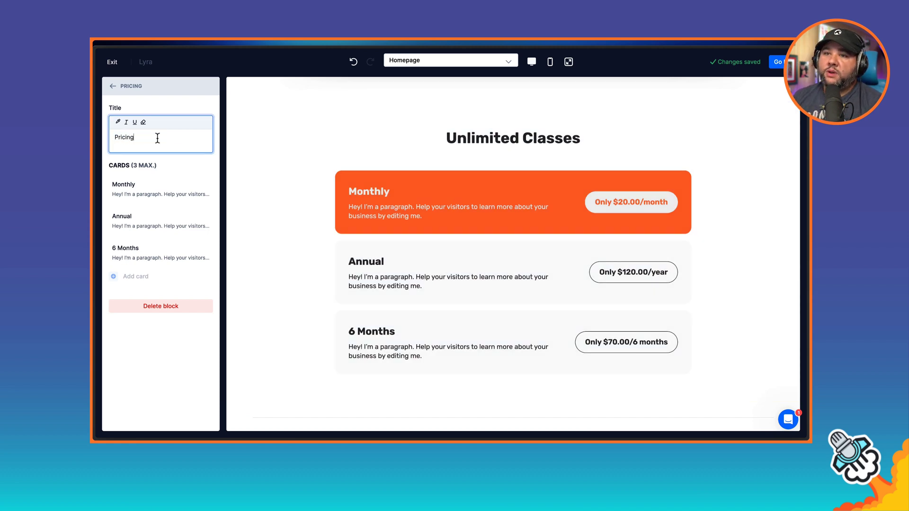
Step: Delete the 6 Months card from the Pricing block and move the Annual card above the Monthly card
click(152, 252)
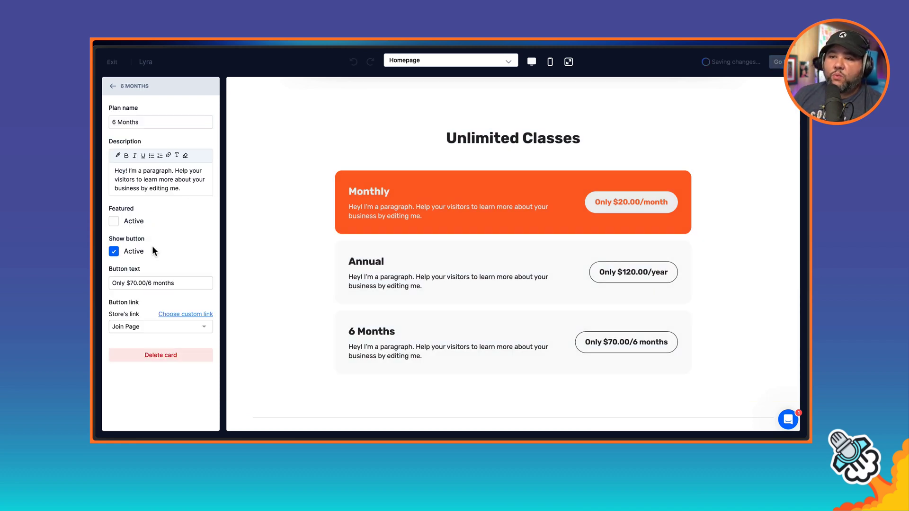
click(158, 356)
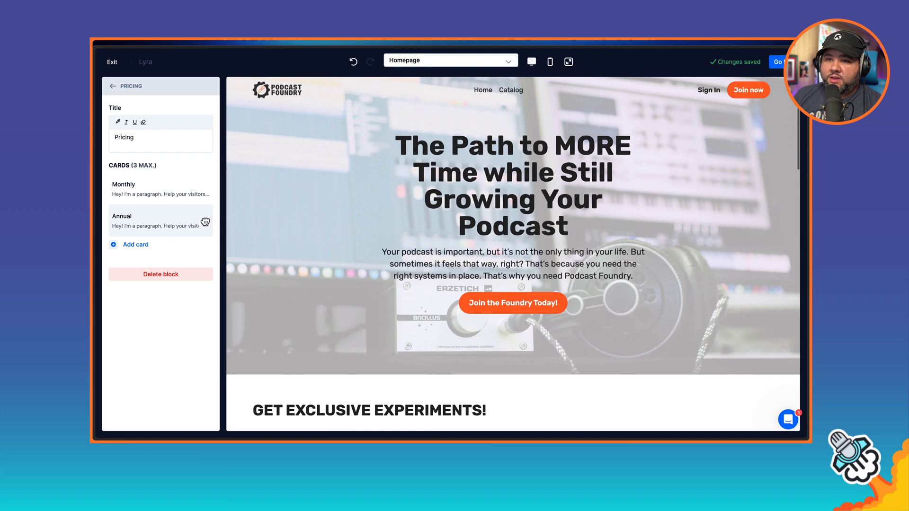
drag(207, 220, 205, 192)
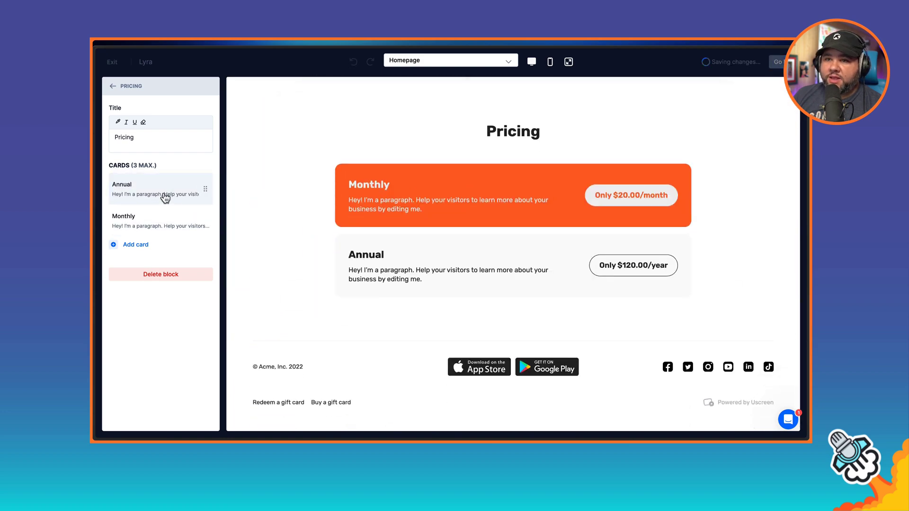
Step: Replace the Annual card's description with a bulleted list of How I Built It PRO, Automated Solopreneur Newsletter, Automation Library, Live Stream Archive, Community and Live Workshops
click(164, 195)
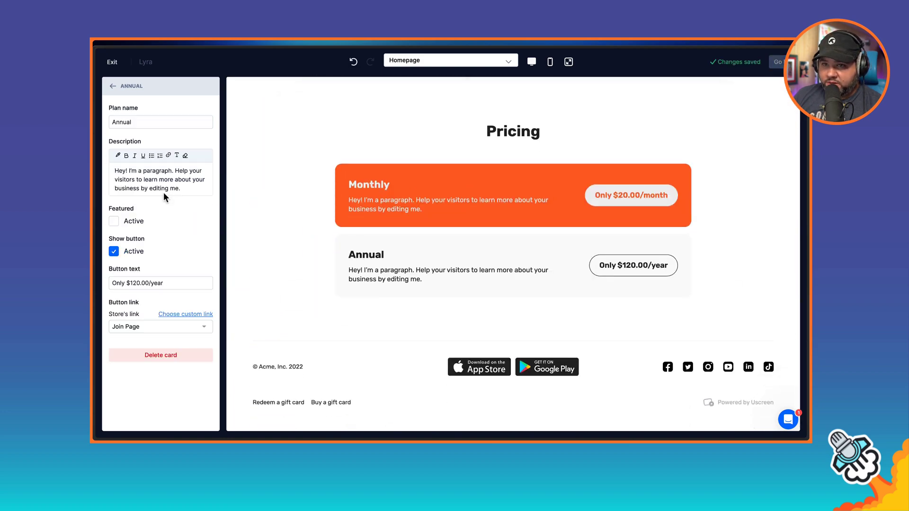
double_click(141, 121)
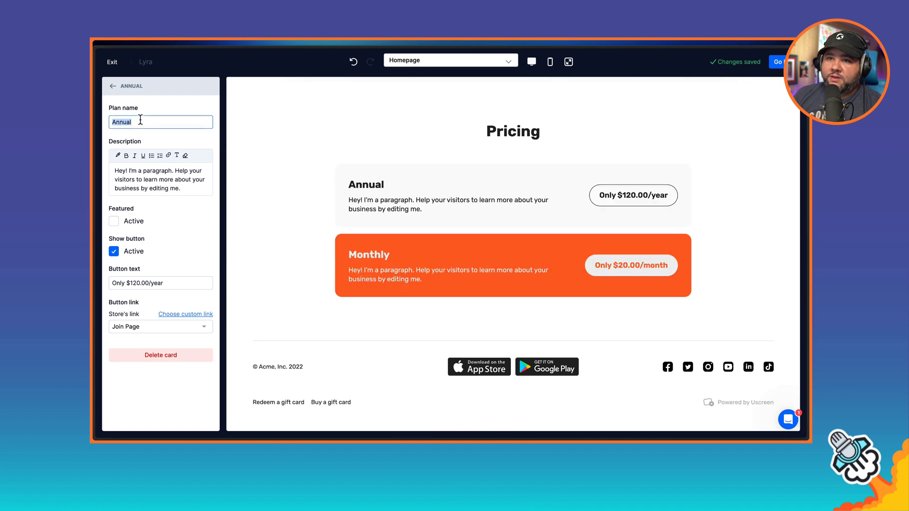
click(131, 180)
triple_click(132, 182)
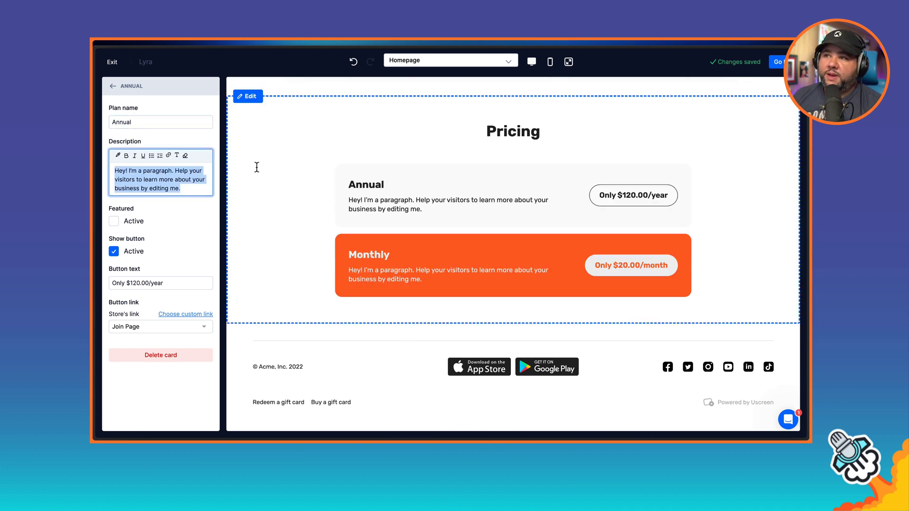
scroll(260, 166, up, 2)
text(How I Built It PRO Automated Solopreneur Newsletter Automation Library Live Stream Archive Community Live Workshops)
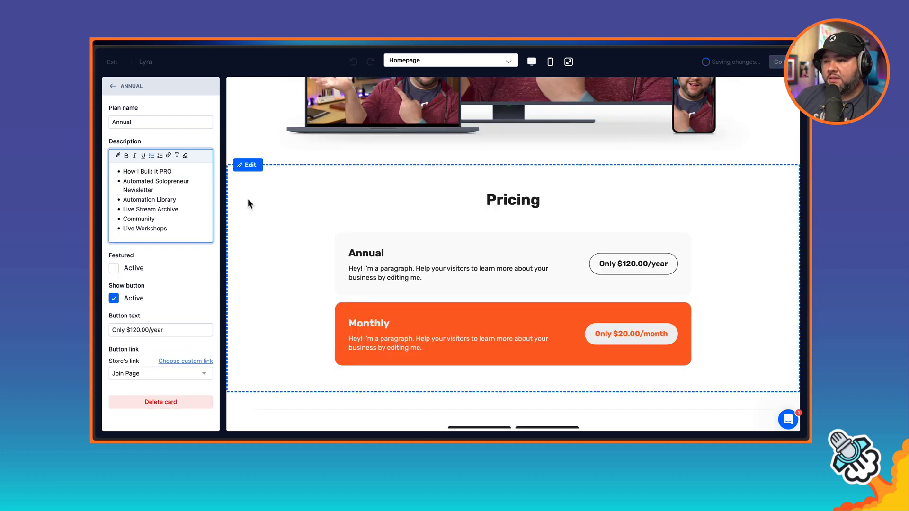
click(174, 259)
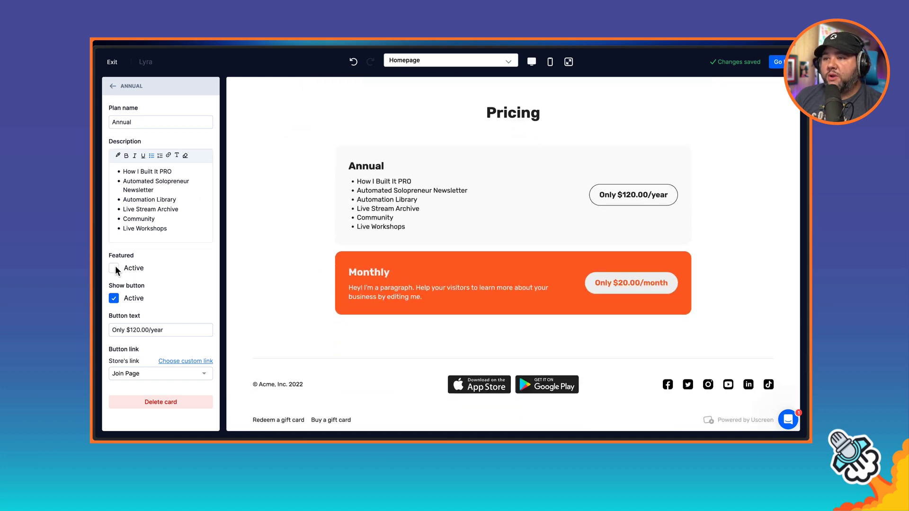
Step: Feature the Annual card under the plan name "Annual (2 Months Free!)" with the button text "$250/year"
click(114, 268)
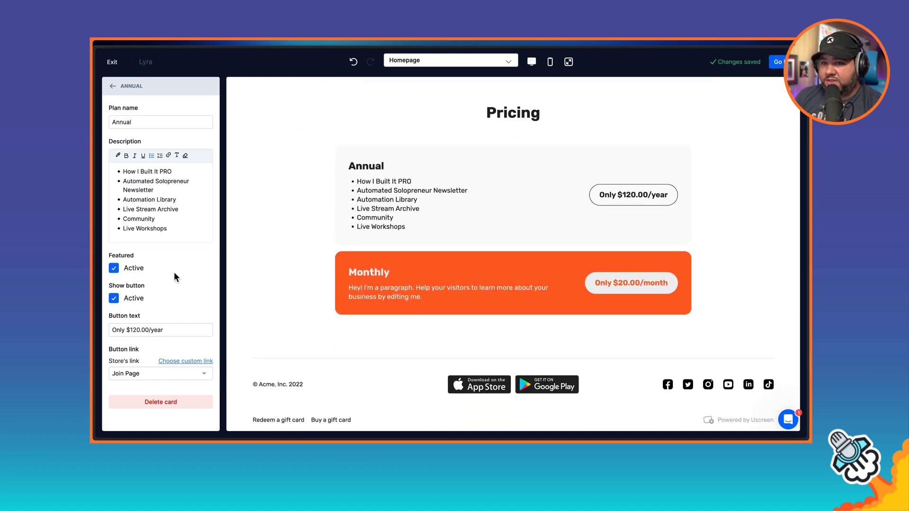
triple_click(138, 330)
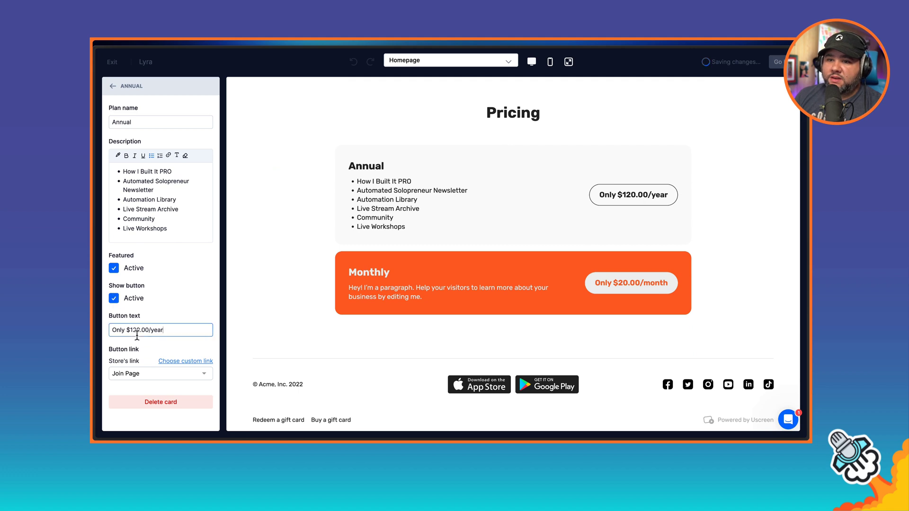
text($2)
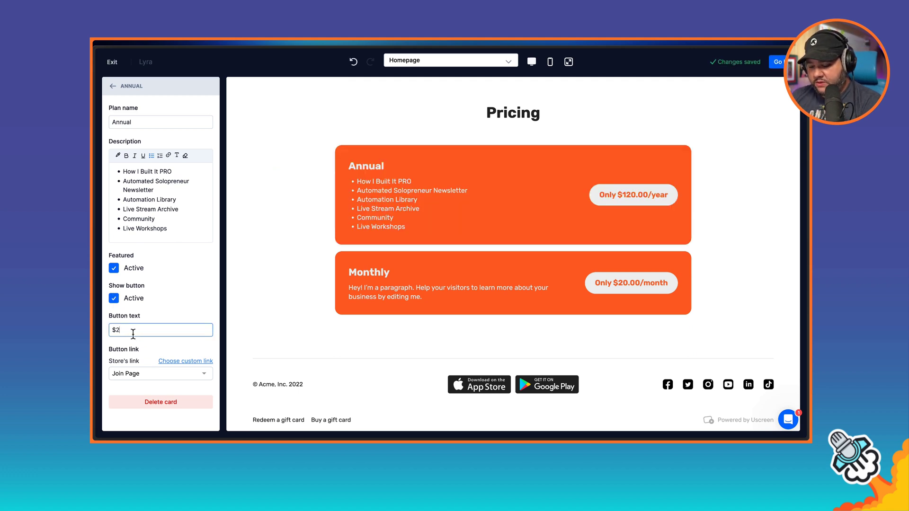
text(50/ye)
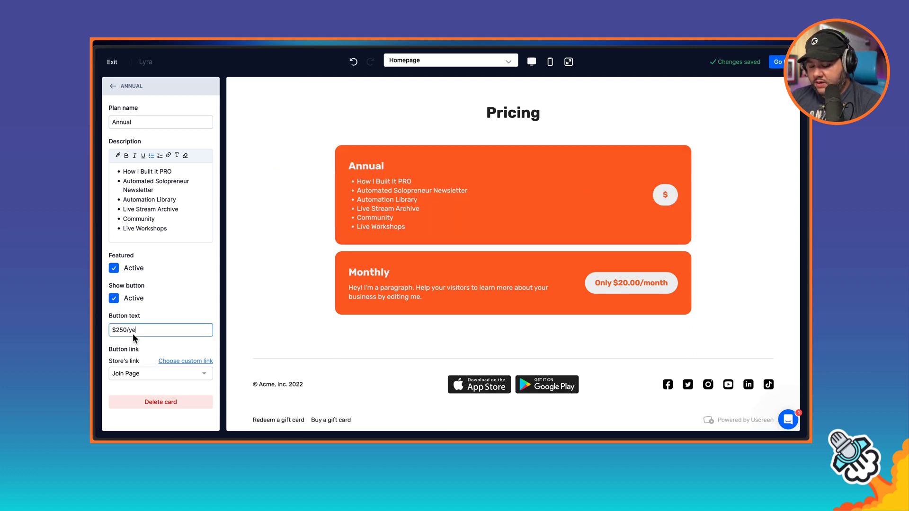
text(ar)
click(156, 122)
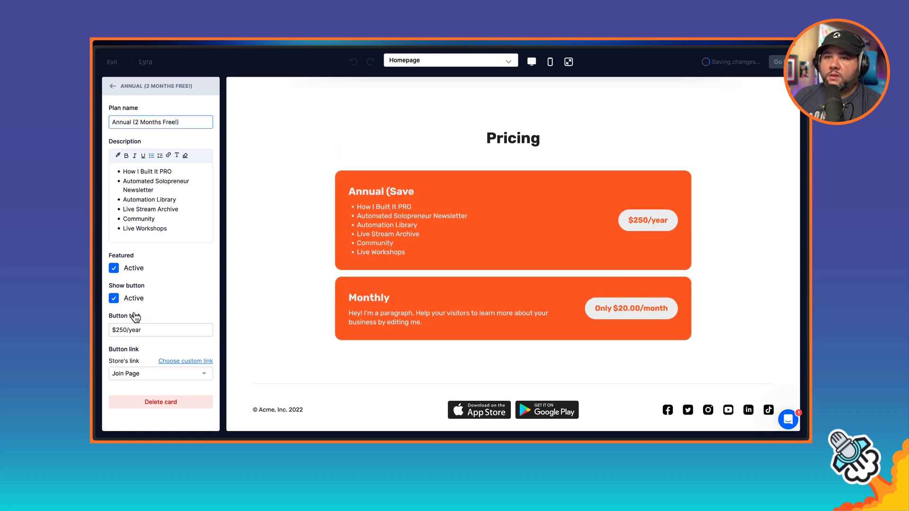
click(114, 86)
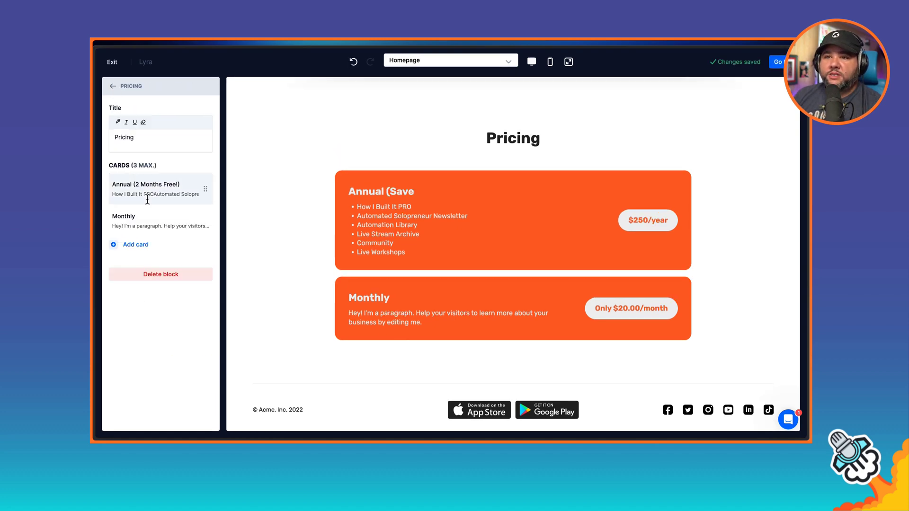
Step: Turn off the featured option on the Monthly card and replace its description with the Annual card's six-item bulleted list
click(147, 218)
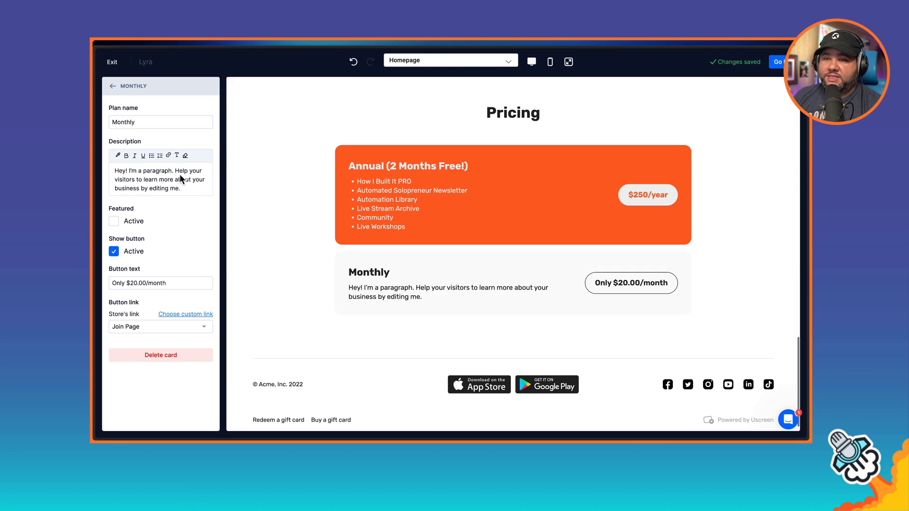
triple_click(173, 174)
text(How I Built It PRO Automated Solopreneur Newsletter Automation Library Live Stream Archive Community Live Workshops)
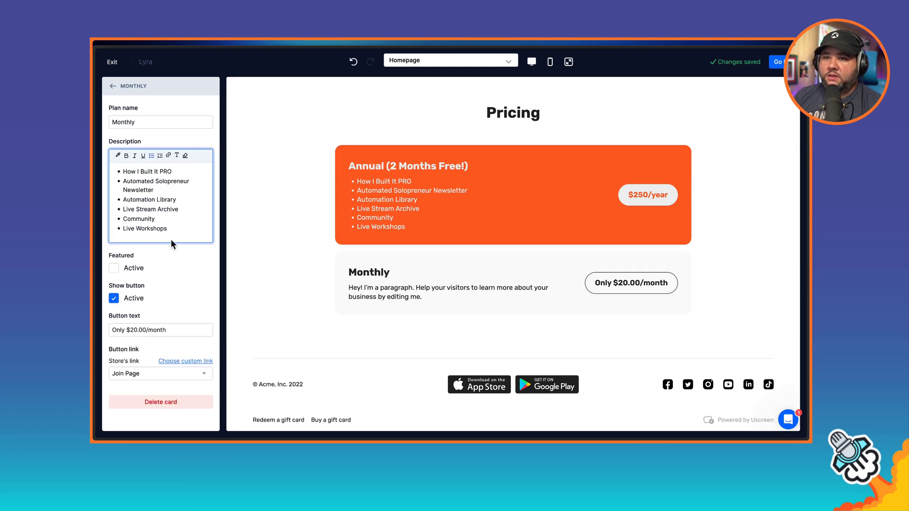
Step: Set the Monthly card's button text to "$25/month" and return to the homepage block list
triple_click(147, 330)
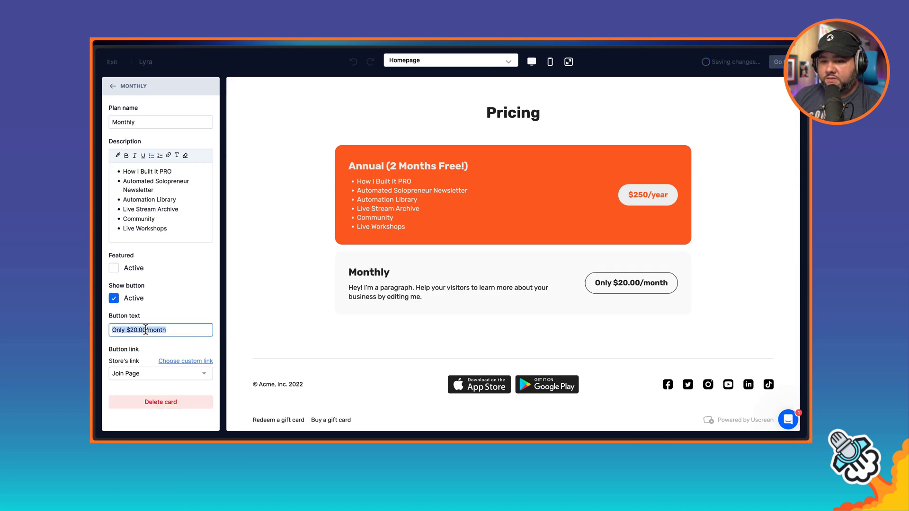
text($25/)
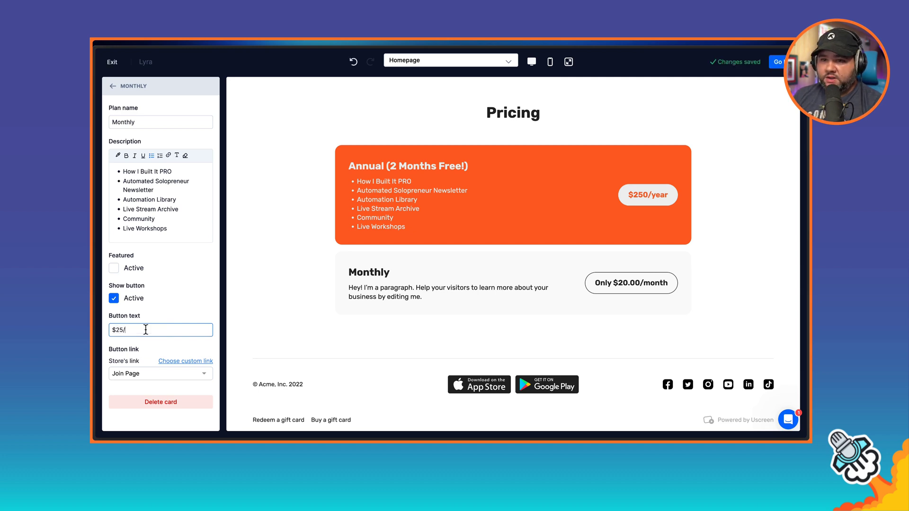
text(mo)
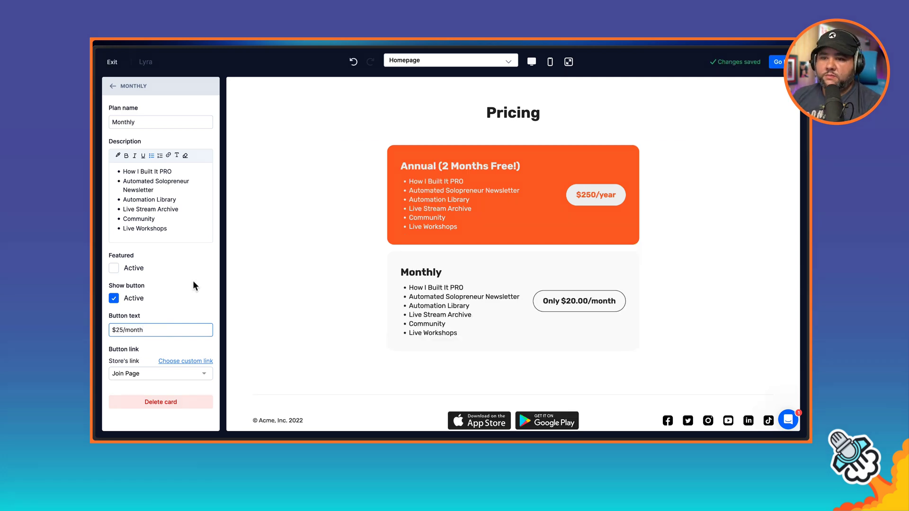
text(nth)
click(114, 87)
click(114, 86)
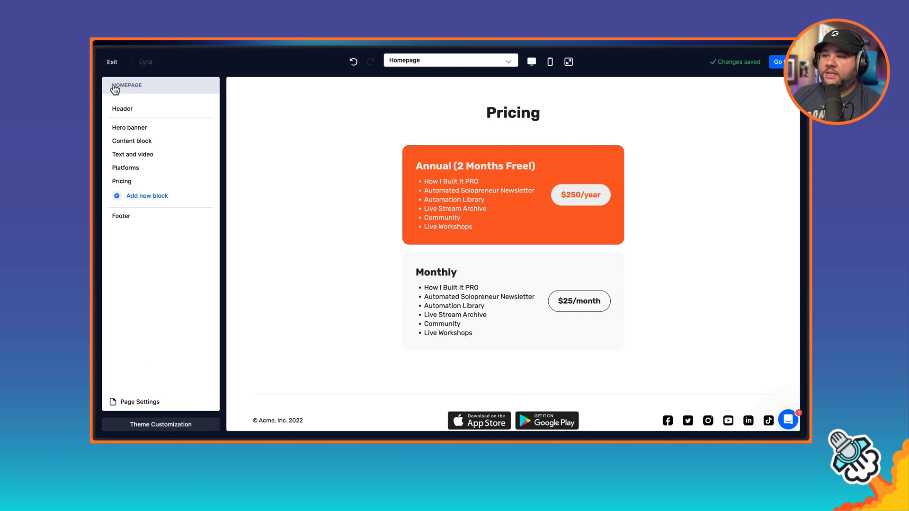
Step: Add a Testimonials block from the theme blocks after the Pricing block
click(176, 196)
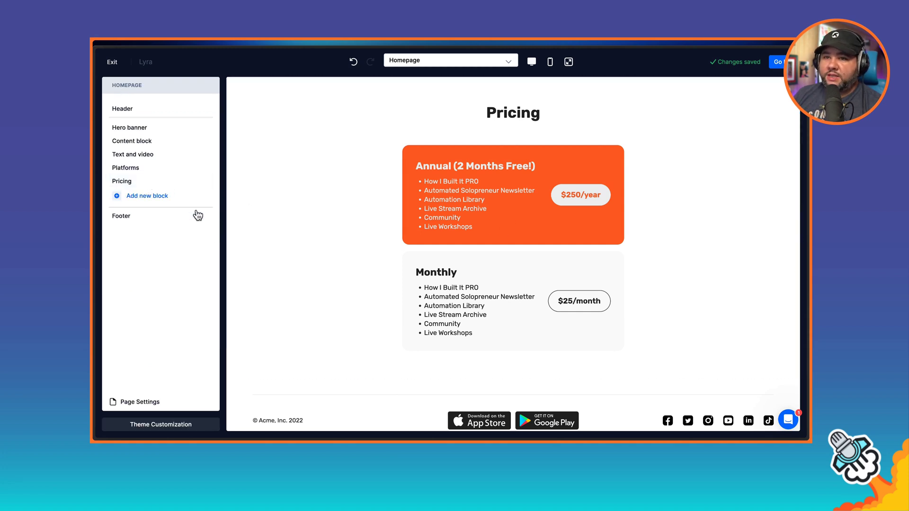
scroll(153, 281, up, 3)
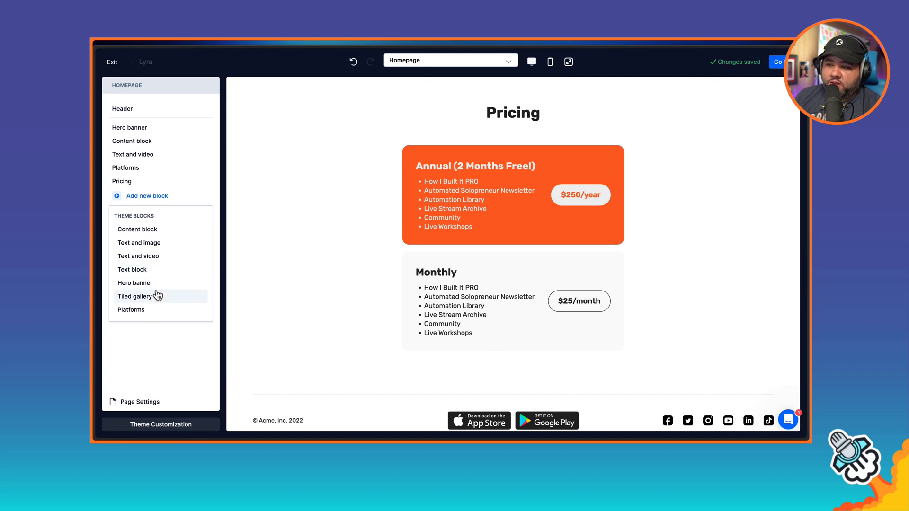
scroll(157, 291, down, 3)
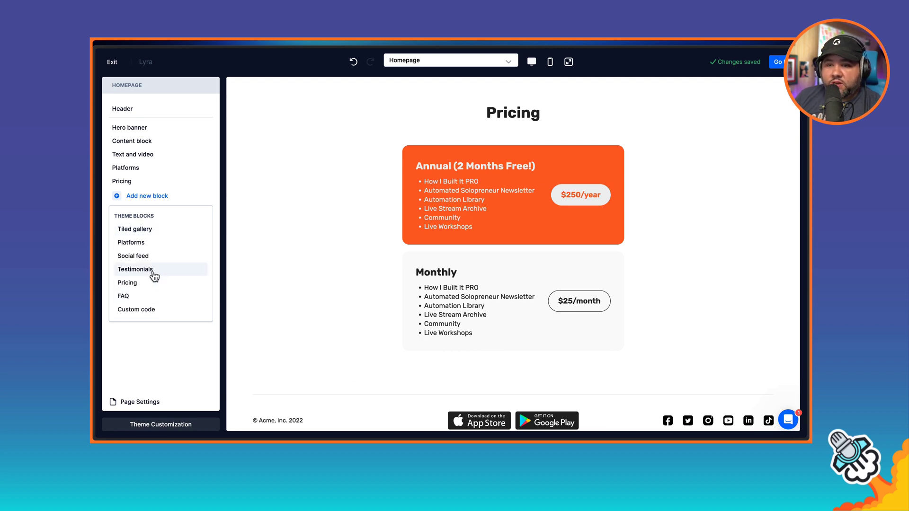
click(154, 272)
Step: Examine the first testimonial card's settings and page through the testimonials carousel in the preview
click(137, 195)
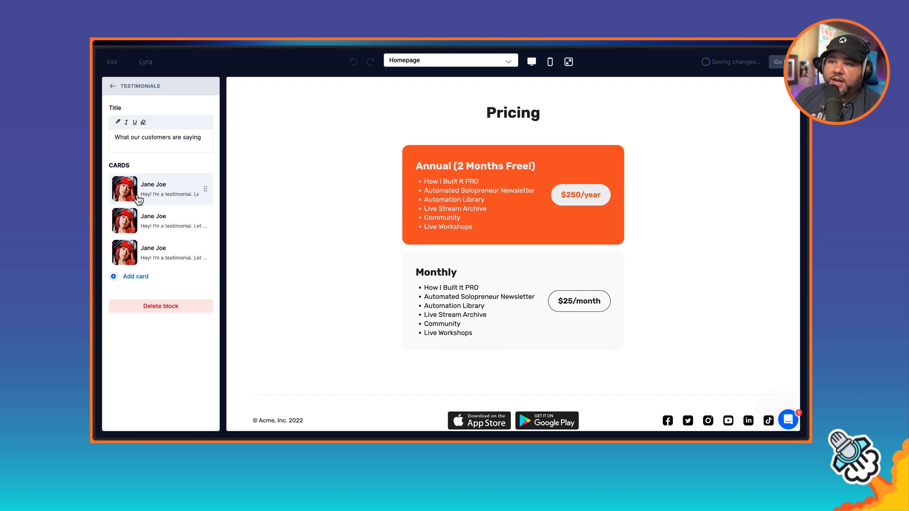
click(139, 200)
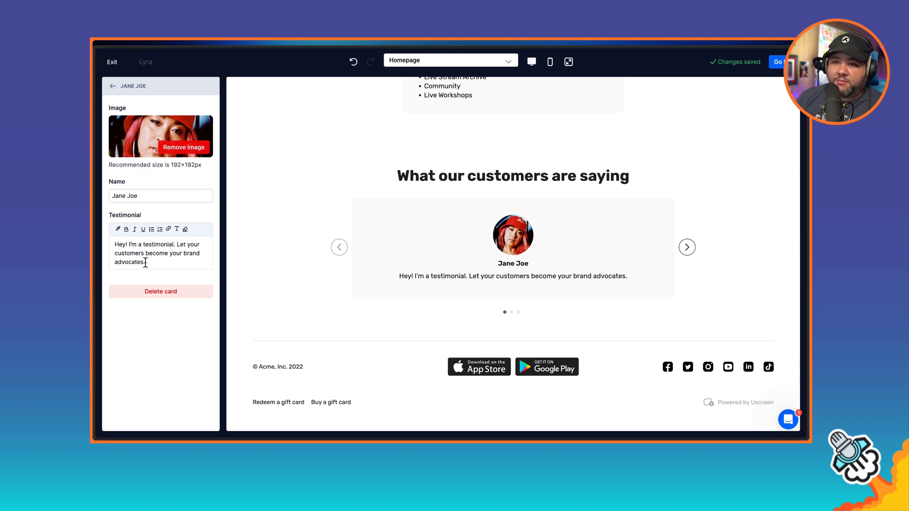
click(688, 248)
click(687, 247)
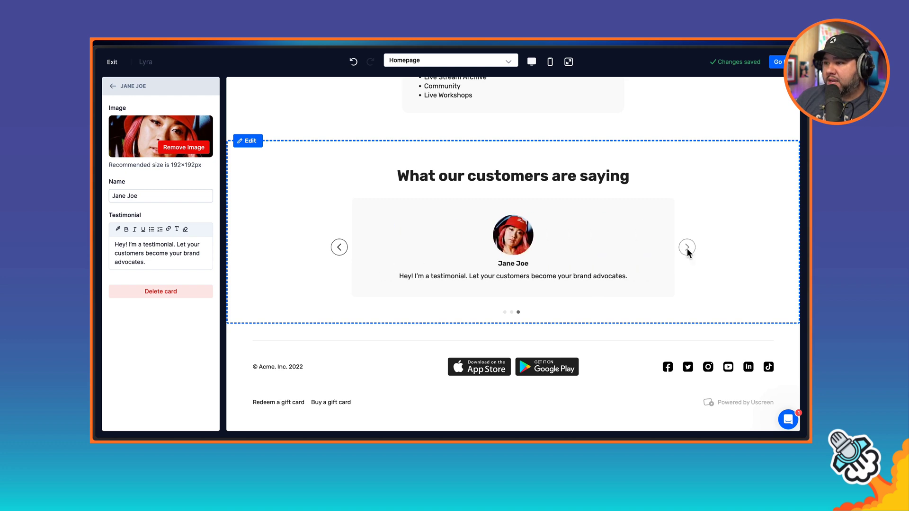
click(248, 142)
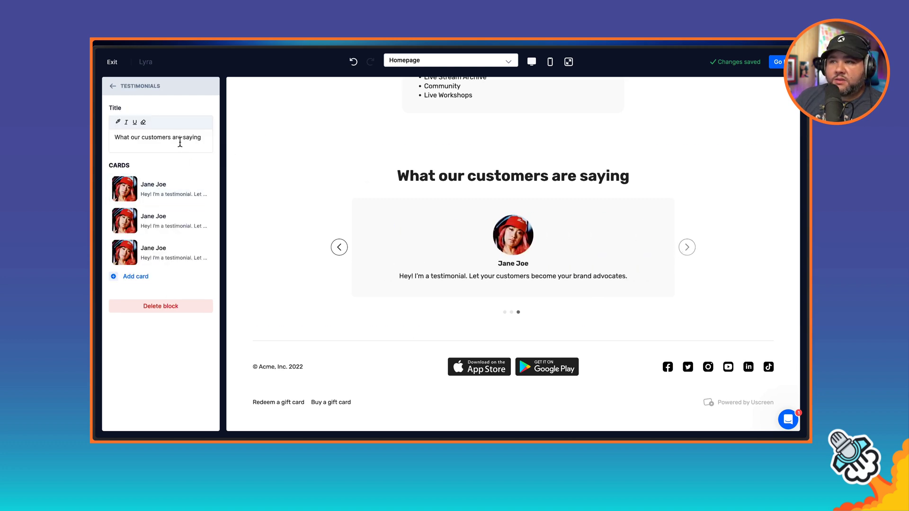
Step: Add an FAQ block after the Testimonials block and check the fields of its first question card
click(112, 86)
click(166, 168)
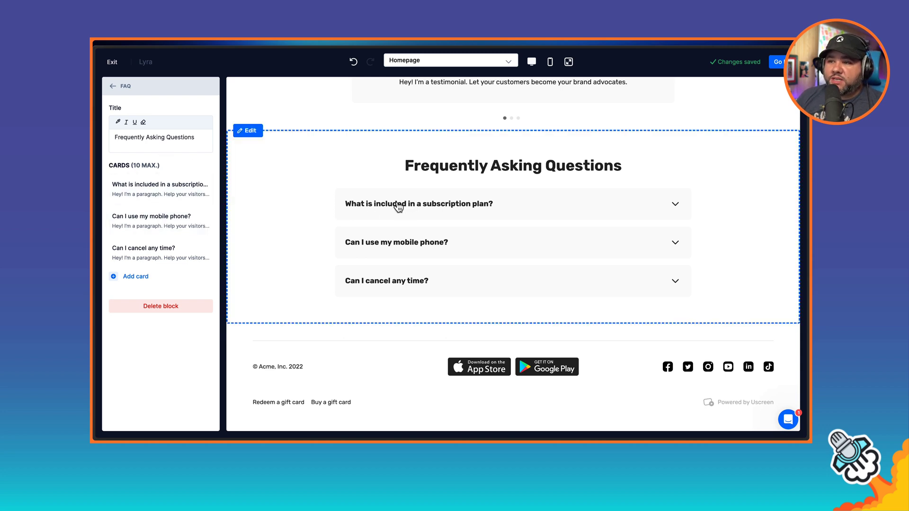
click(161, 198)
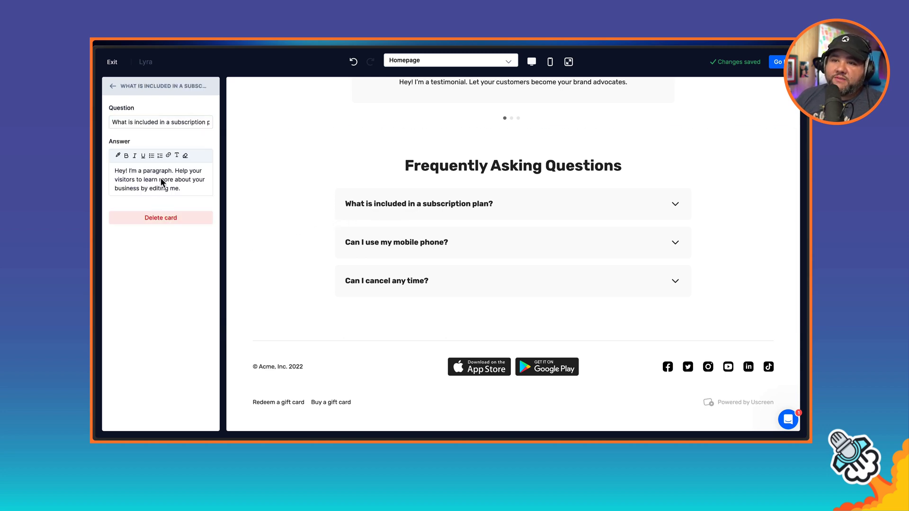
click(114, 87)
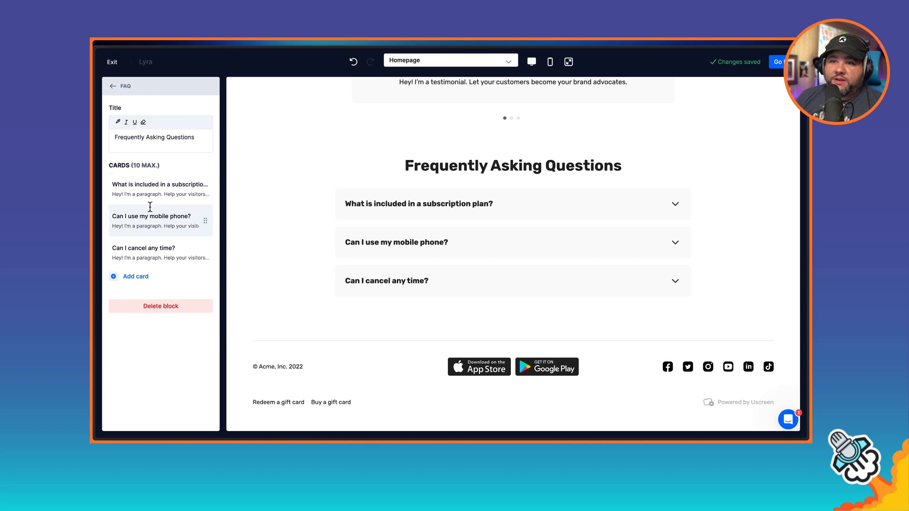
Step: Look over the homepage preview and delete the FAQ block from the homepage
scroll(372, 210, up, 8)
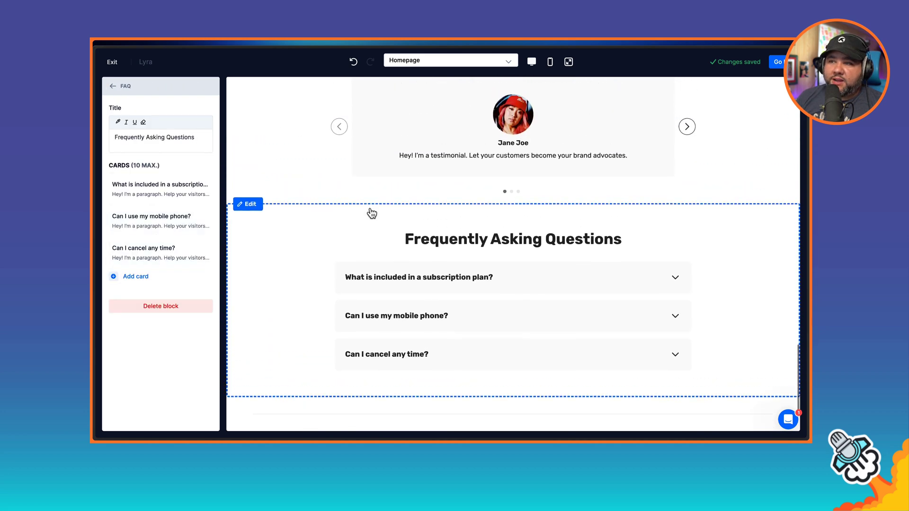
scroll(372, 213, up, 10)
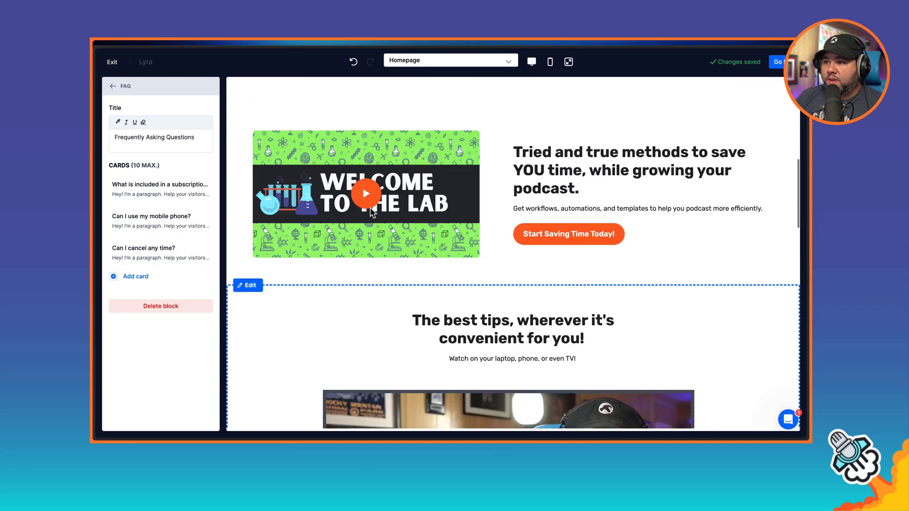
scroll(371, 208, down, 18)
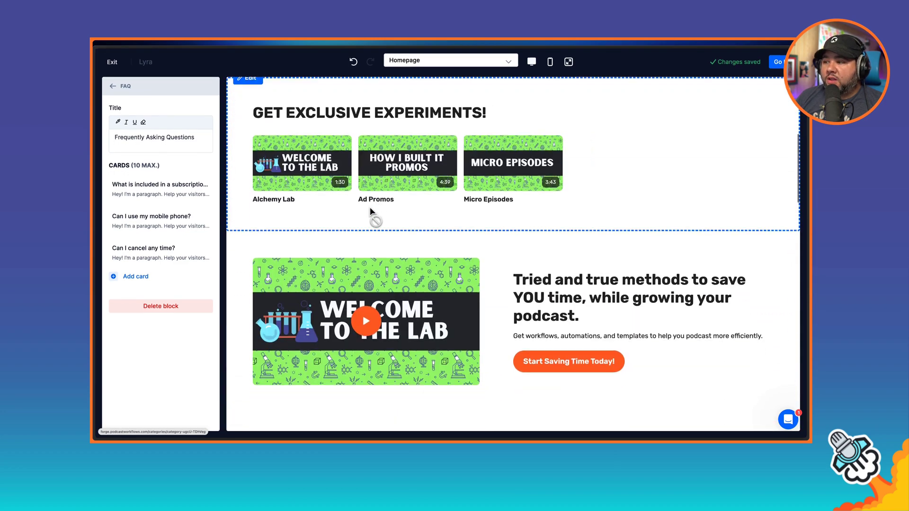
scroll(370, 206, down, 3)
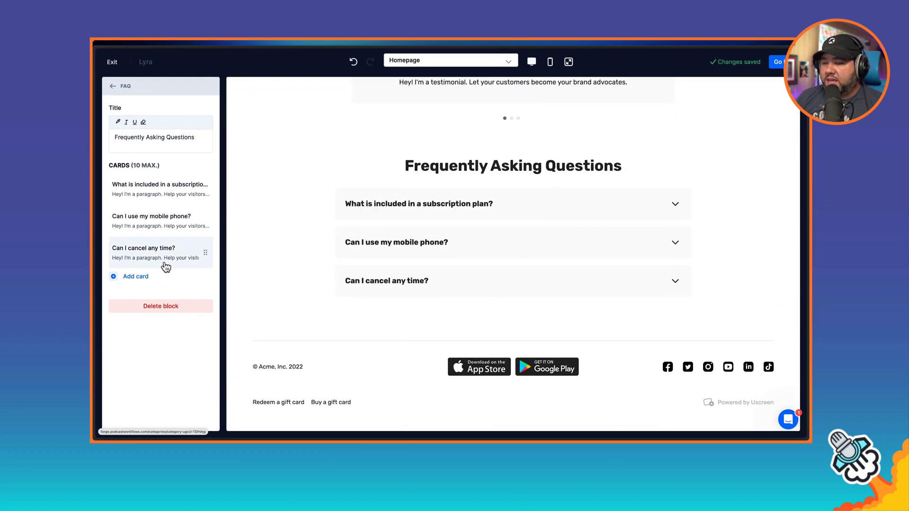
click(171, 306)
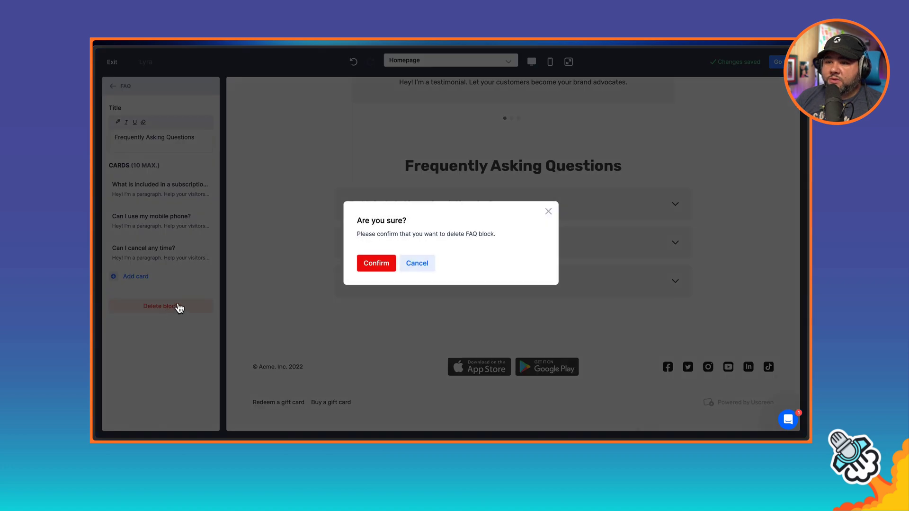
click(387, 267)
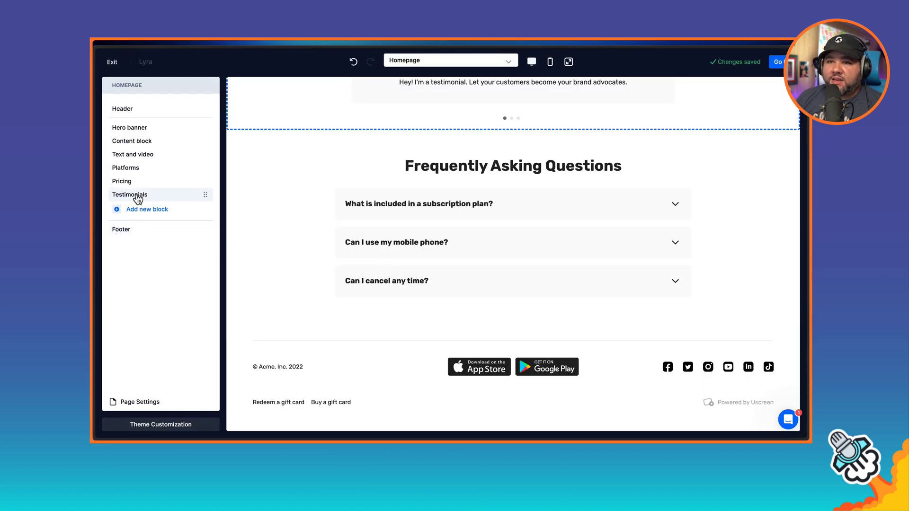
Step: Set the footer's copyright text to "© Podcast Foundry and" followed by the owner's full name and ", 2023"
click(122, 232)
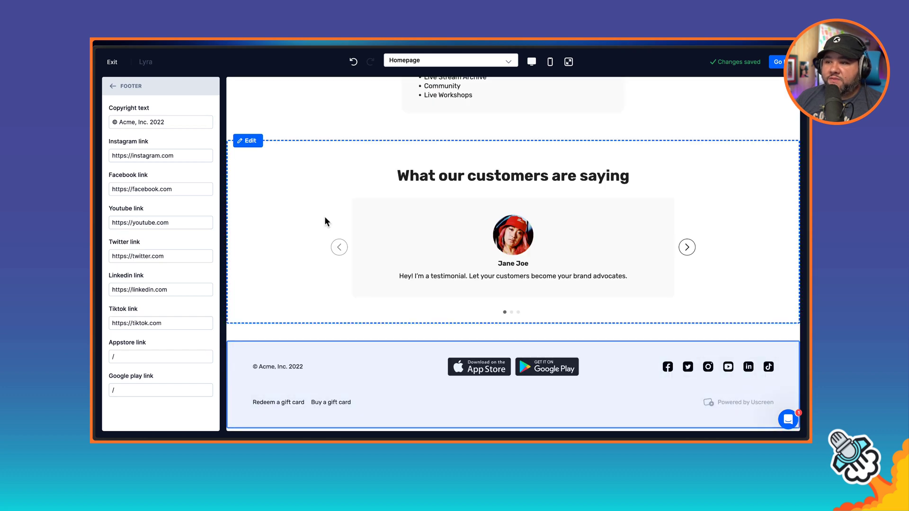
triple_click(152, 123)
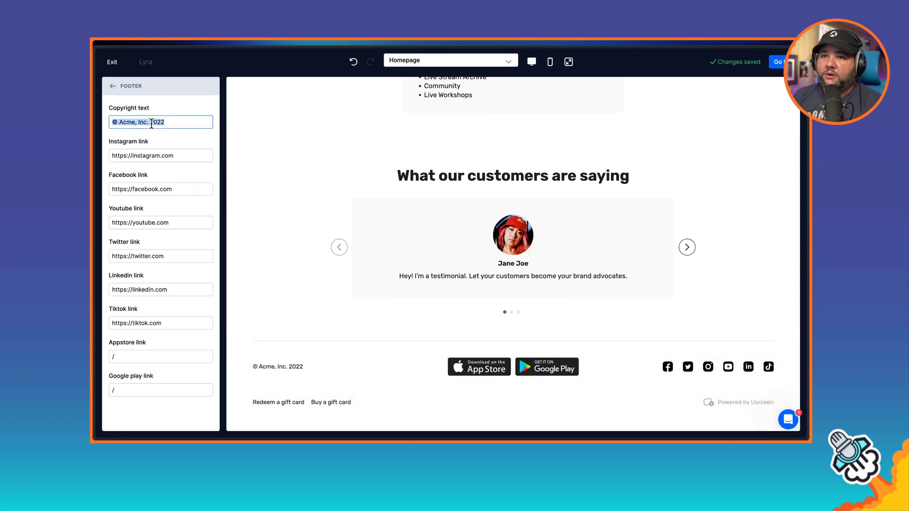
click(151, 122)
drag(121, 124, 166, 122)
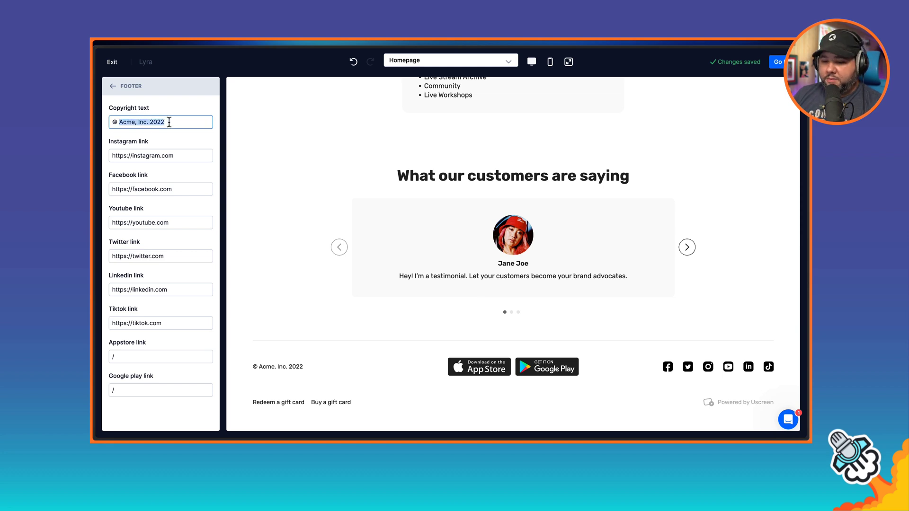
text(Podcast Foundry and Jo)
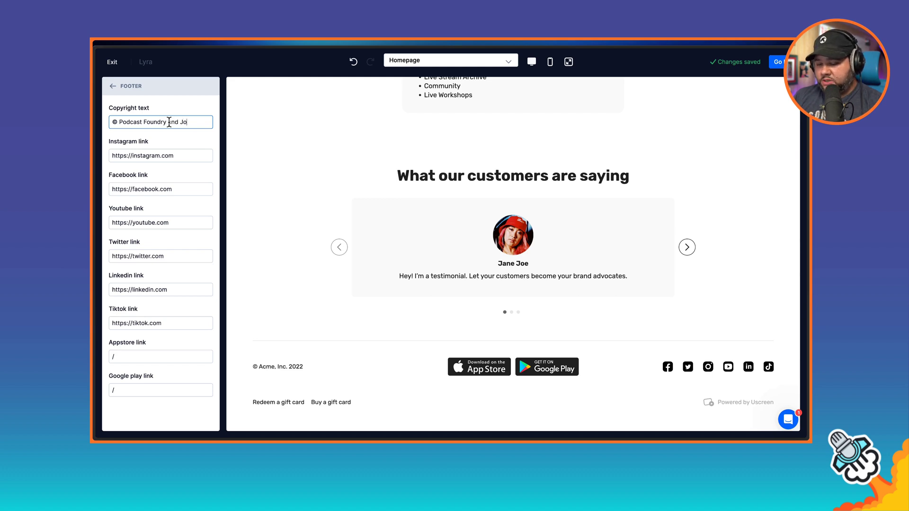
text(e Casabona, 2023)
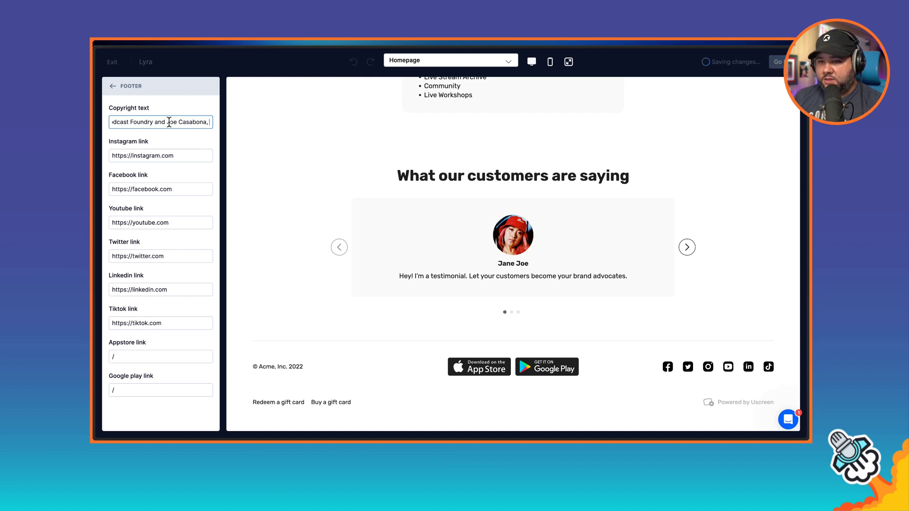
Step: Set the footer's Instagram link to the owner's profile URL and clear the Facebook link
triple_click(157, 155)
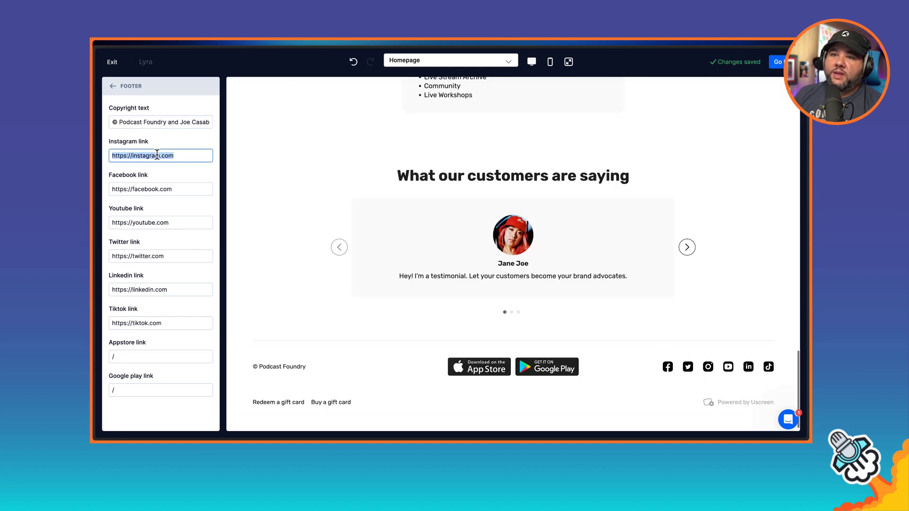
key(BackSpace)
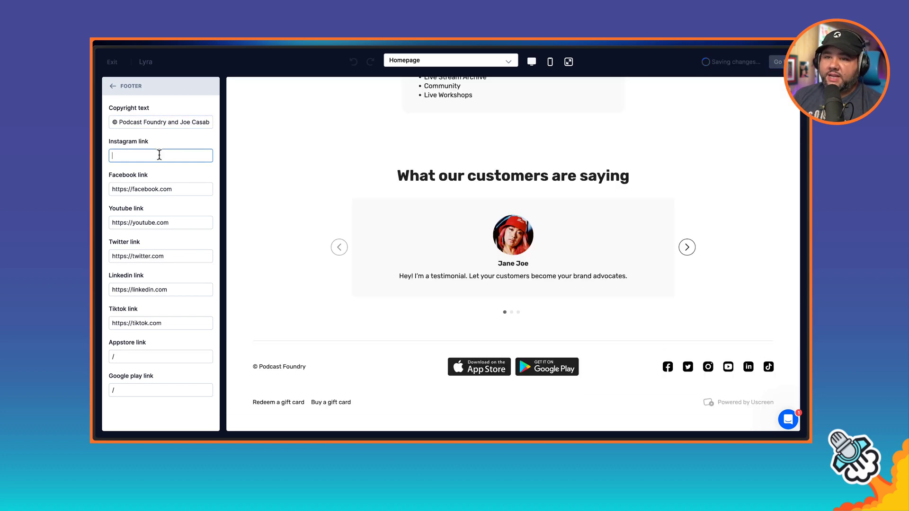
text(%i)
text(gram.com/jcasabona)
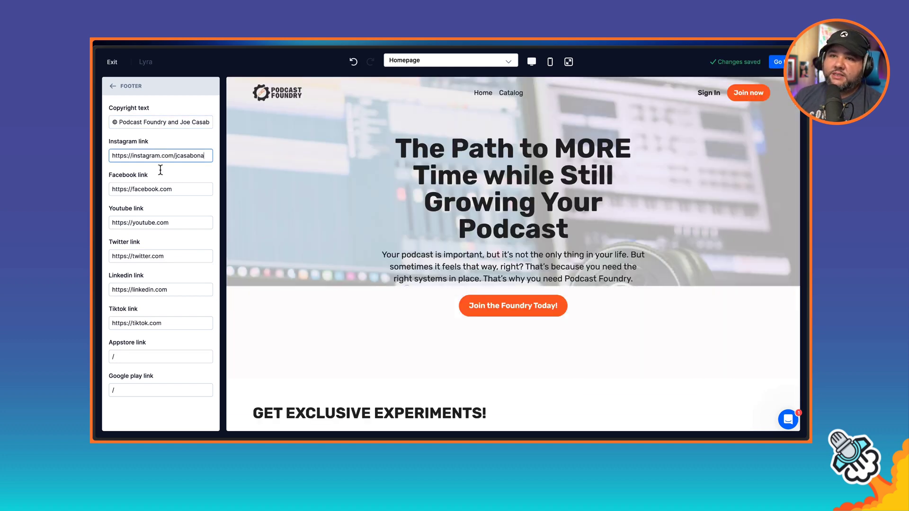
triple_click(157, 189)
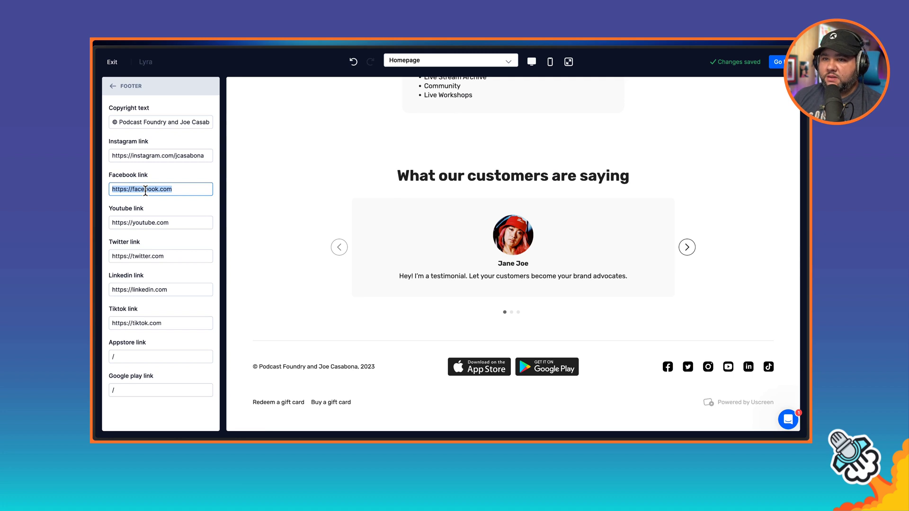
key(BackSpace)
Step: Replace the footer's YouTube, Twitter and LinkedIn links with the owner's profile URLs
triple_click(138, 222)
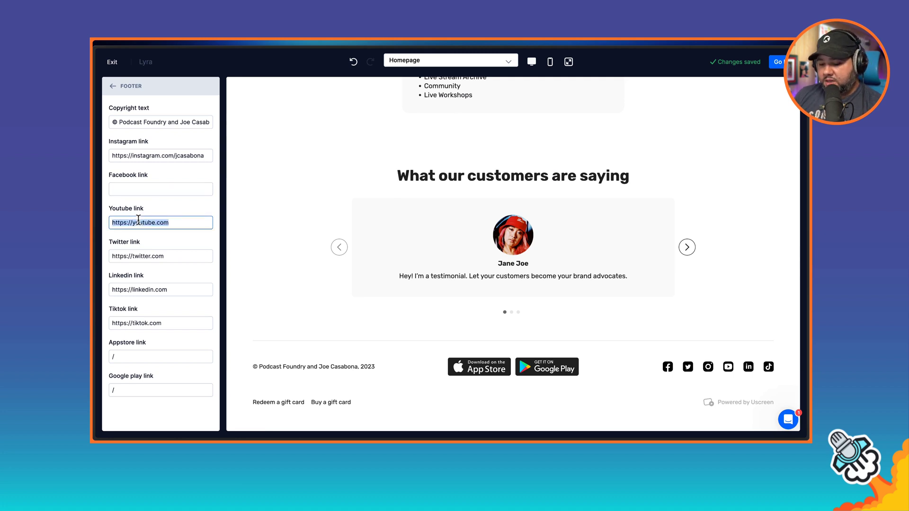
key(BackSpace)
key(ctrl+v)
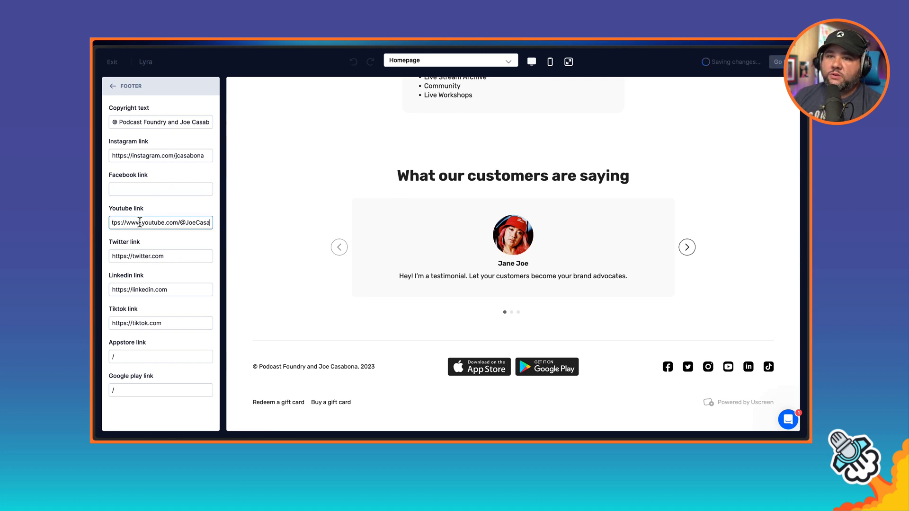
triple_click(142, 256)
key(BackSpace)
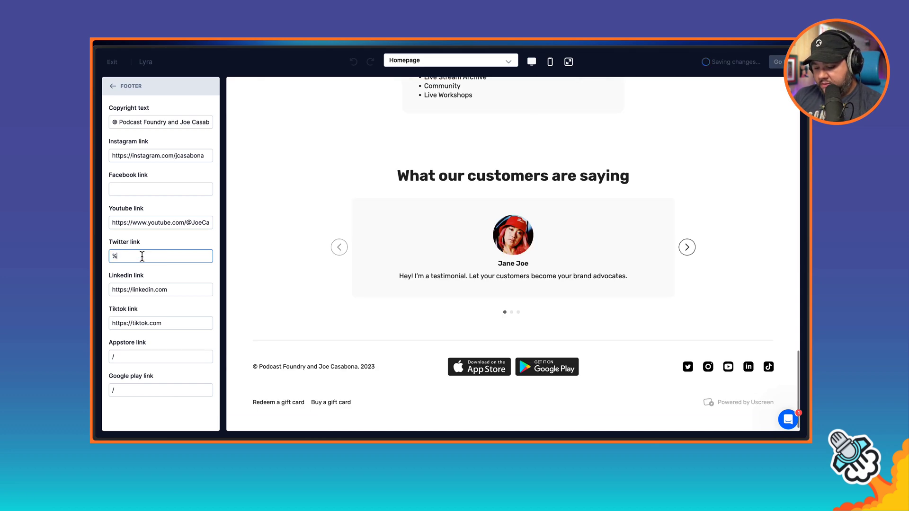
text(https://twitter.com/jcasabona)
triple_click(146, 289)
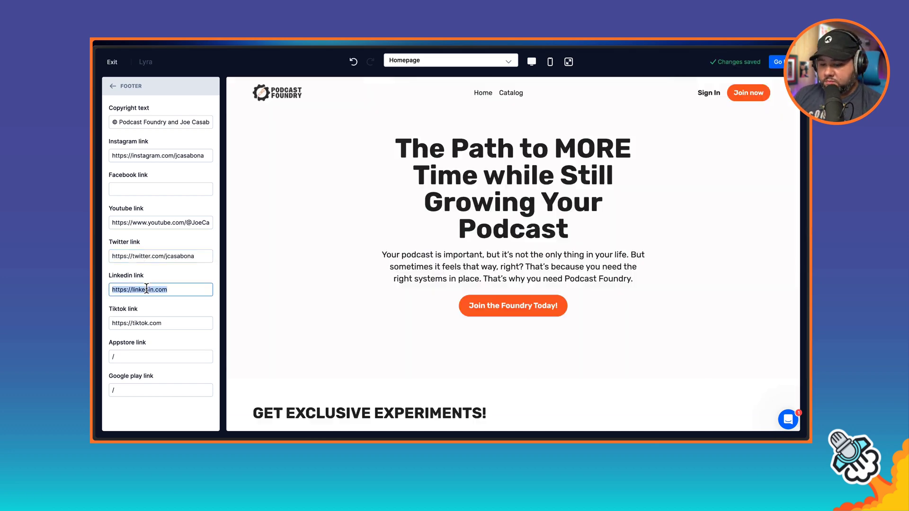
key(BackSpace)
text(https://www.linkedin.com/in/jcasabona/)
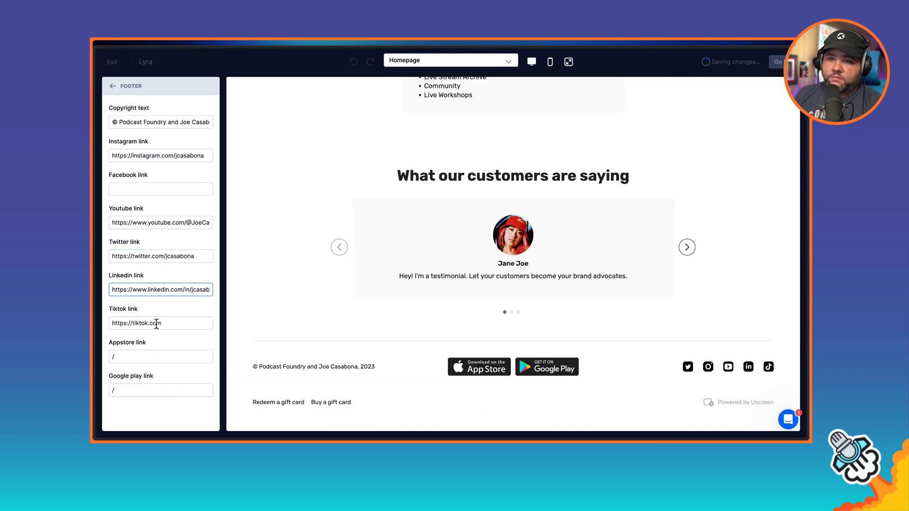
Step: Clear the footer's TikTok, App Store and Google Play links
triple_click(154, 323)
key(BackSpace)
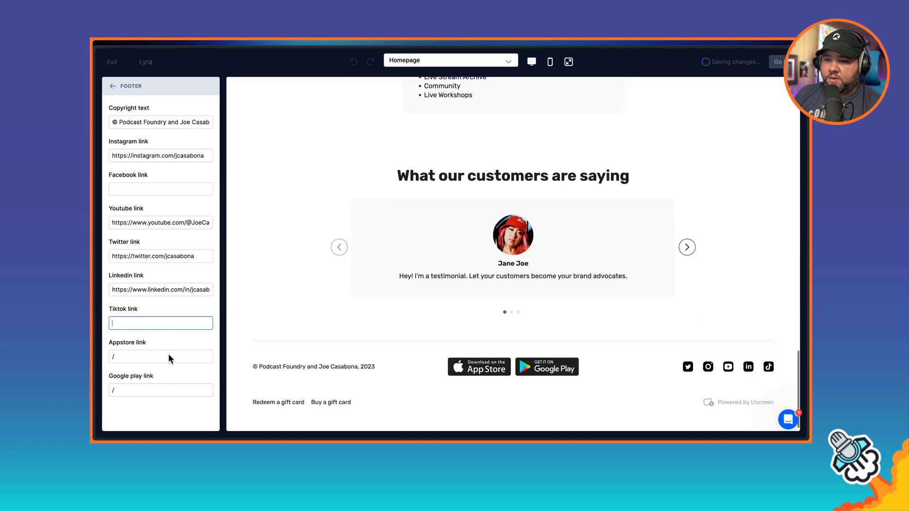
triple_click(169, 355)
key(BackSpace)
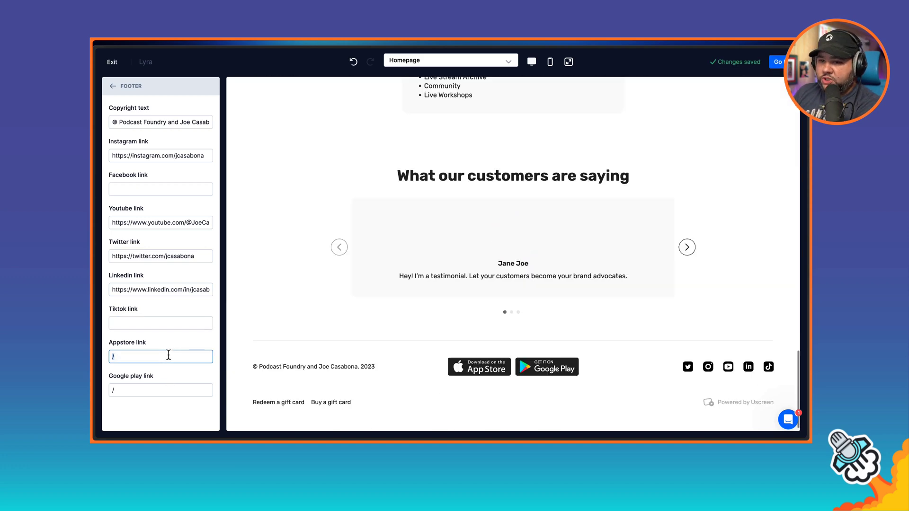
triple_click(145, 388)
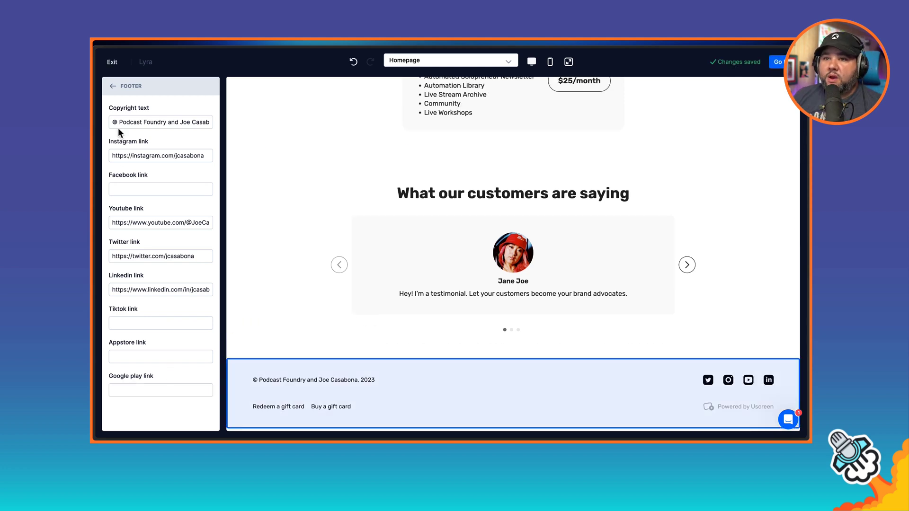
Step: Return to the homepage block list and publish the Lyra theme as the live theme
click(113, 89)
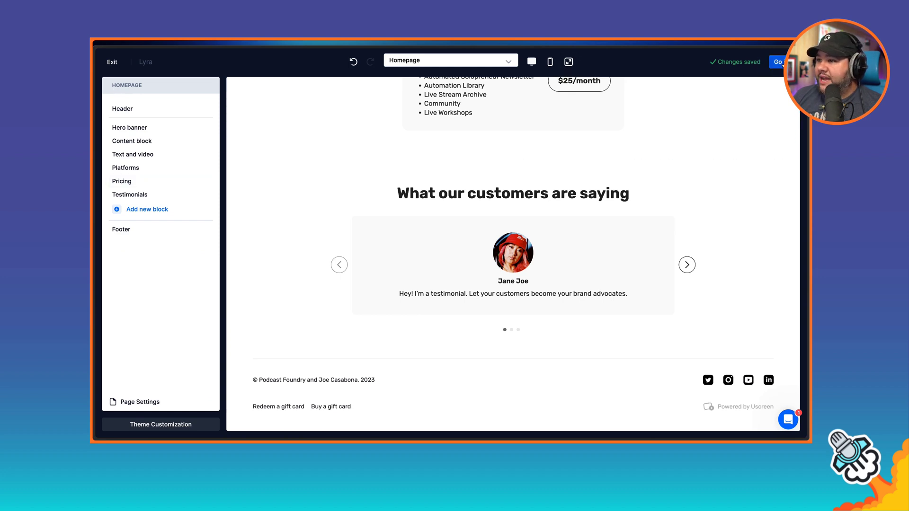
click(781, 66)
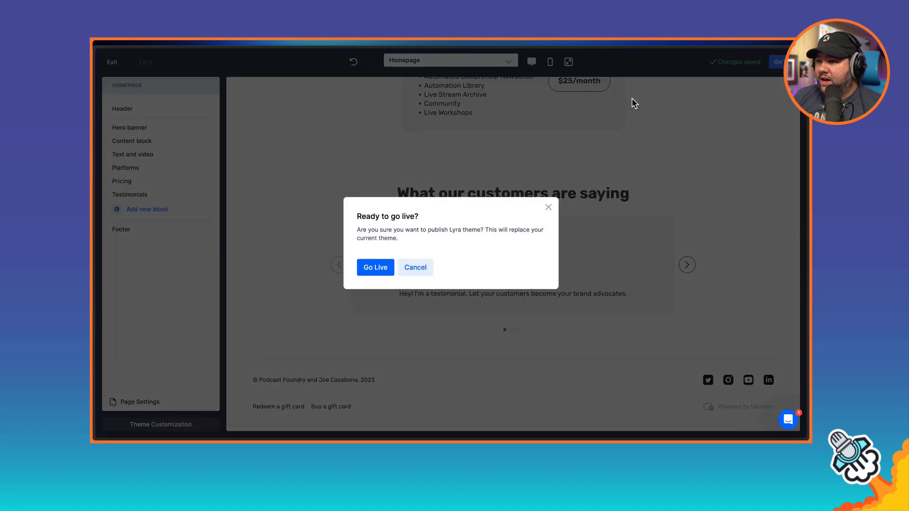
click(375, 268)
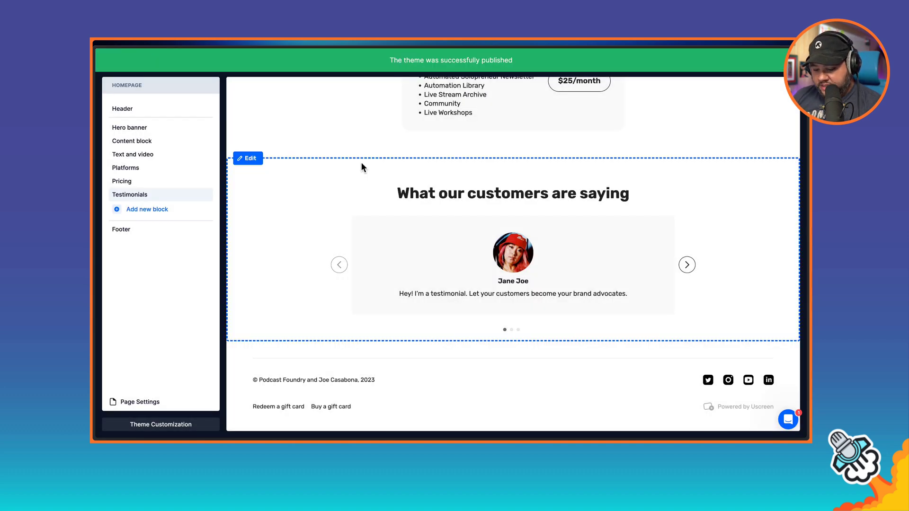
Step: Review the published homepage from the hero banner to the footer and follow its "Join the Foundry Today!" link
click(127, 43)
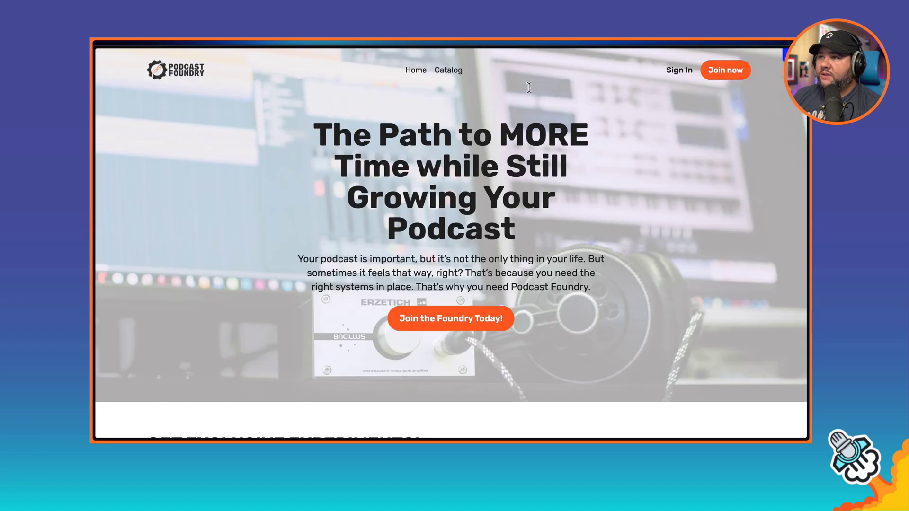
scroll(417, 199, down, 2)
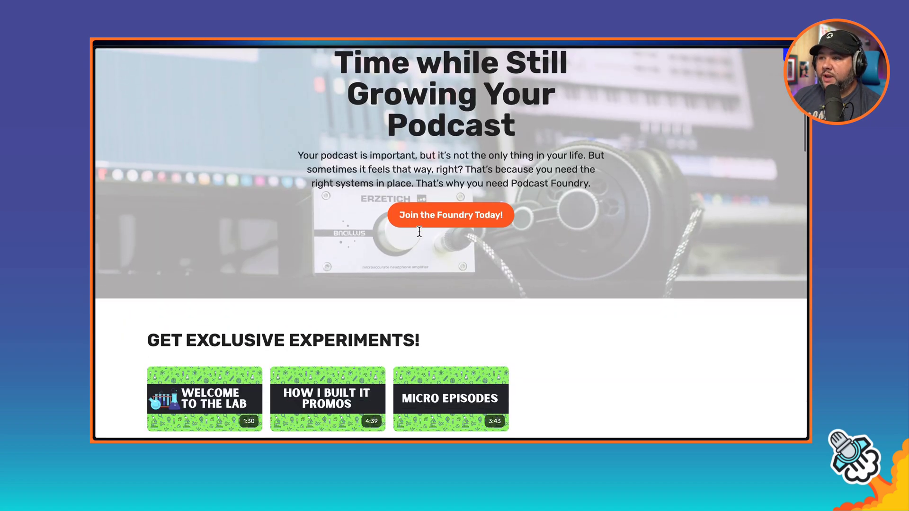
scroll(427, 220, down, 5)
scroll(428, 226, down, 15)
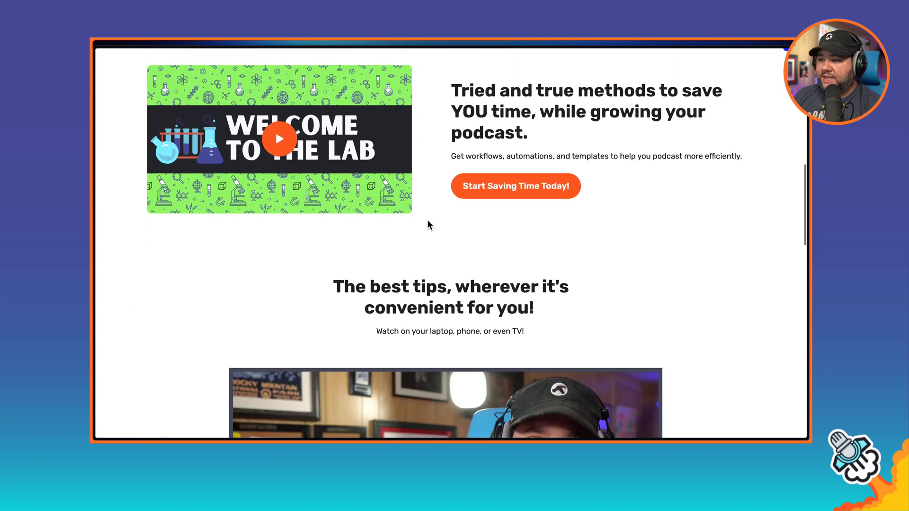
scroll(427, 221, down, 7)
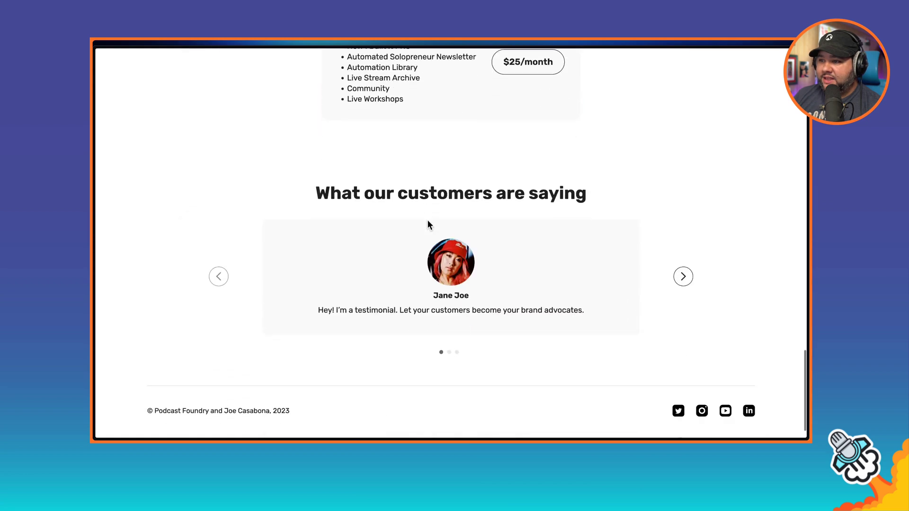
scroll(427, 220, up, 2)
scroll(427, 221, up, 20)
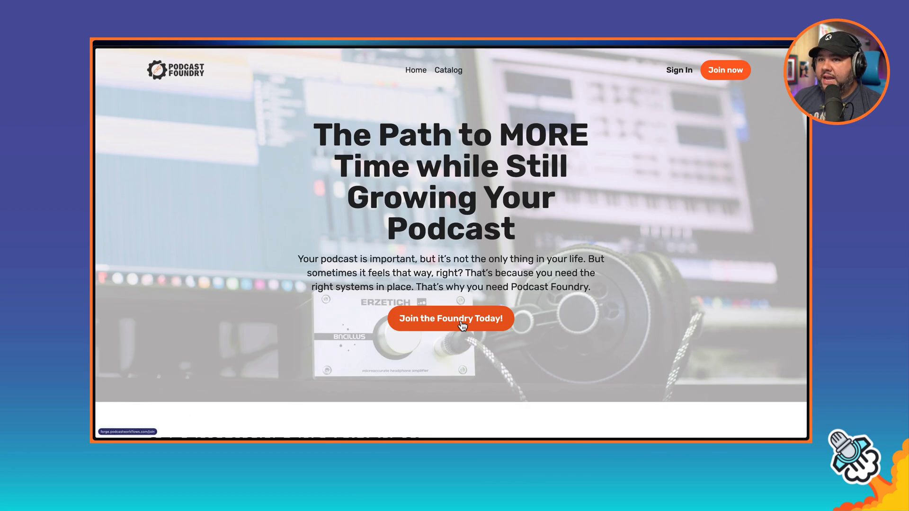
click(462, 325)
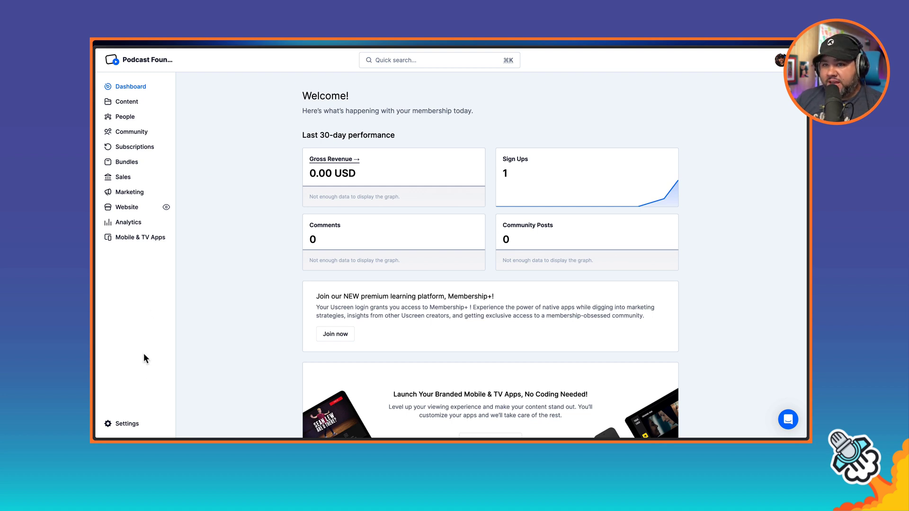
Step: Check the store's Site Settings and open the storefront preview of the website
click(133, 425)
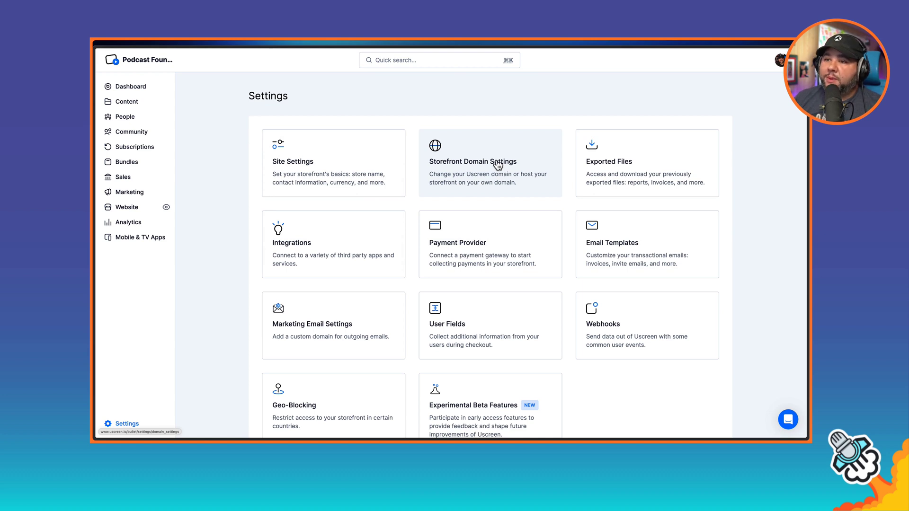
click(321, 176)
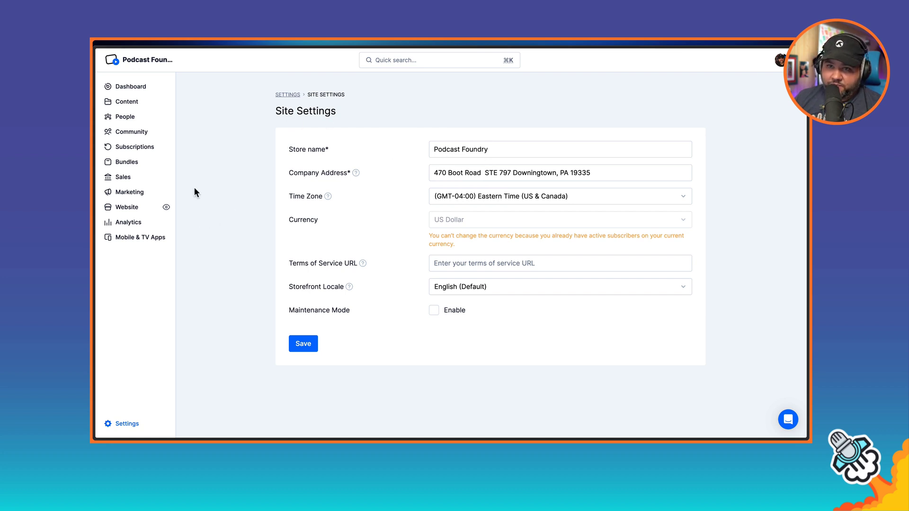
click(167, 208)
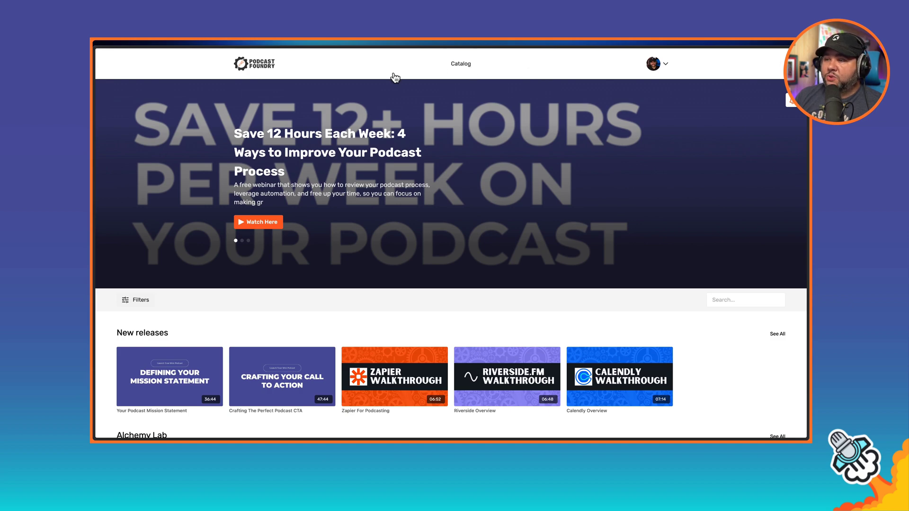
Step: Look over the storefront catalog's New releases and Alchemy Lab rows and return to the website's Themes page
scroll(202, 152, down, 10)
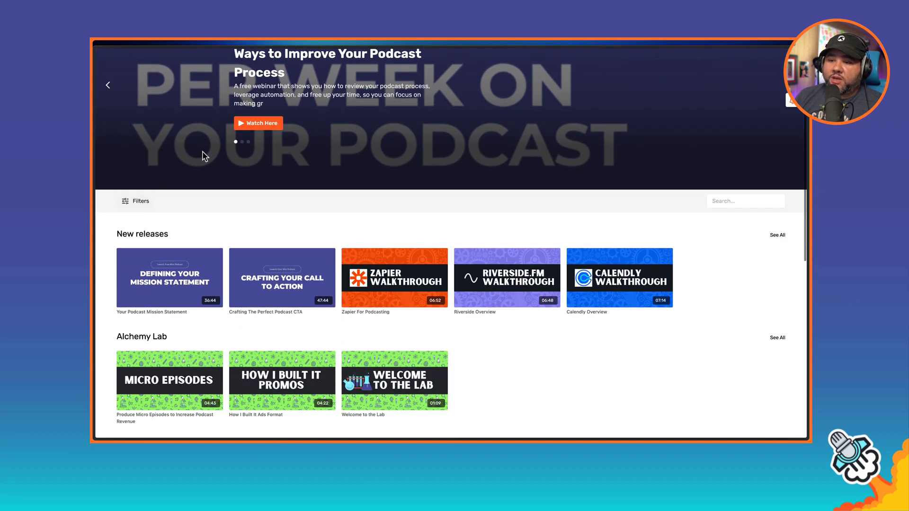
scroll(202, 156, up, 10)
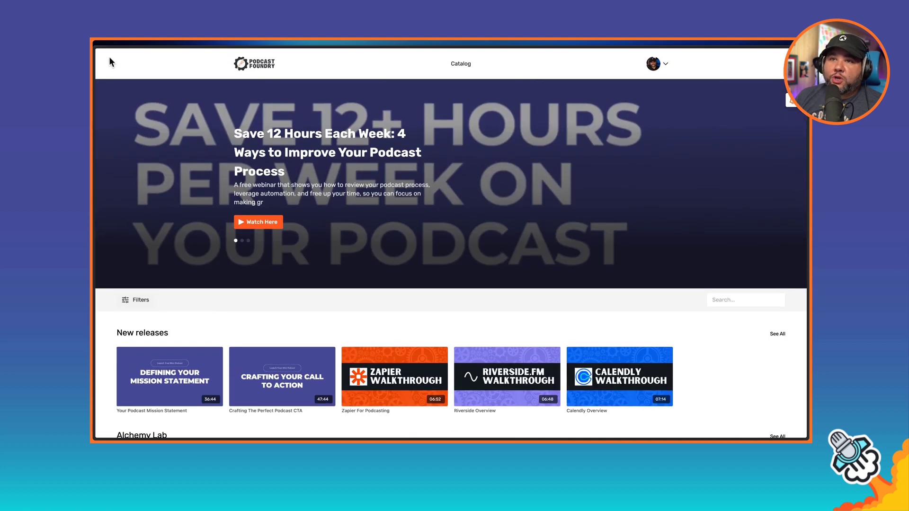
right_click(121, 66)
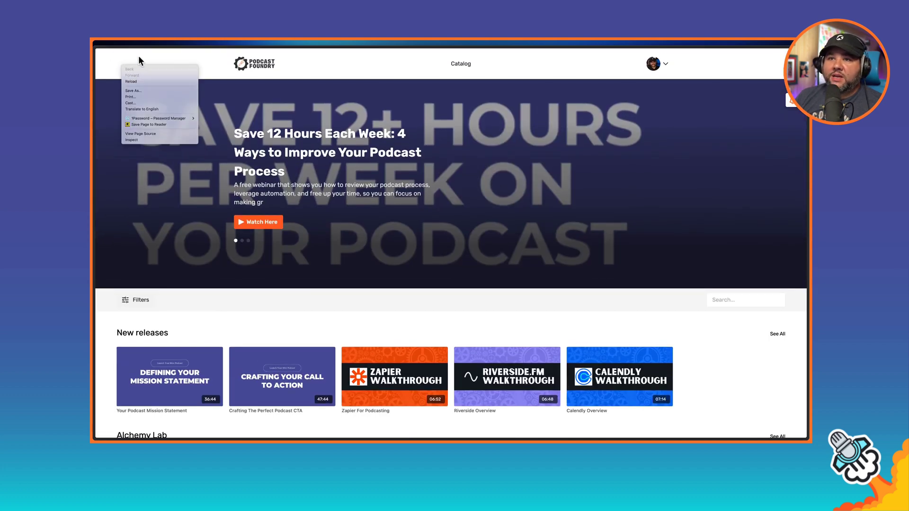
click(138, 57)
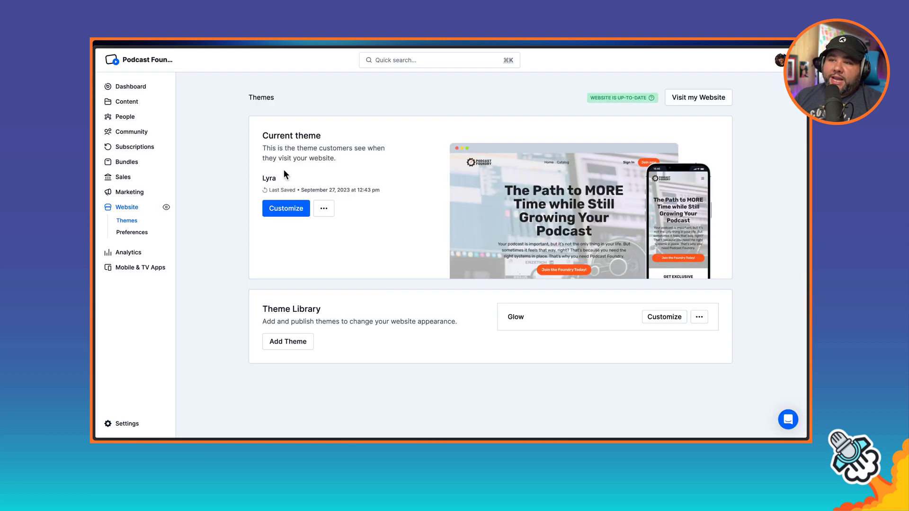
Step: Open the Lyra theme's code editor and examine its list of assets, layouts, snippets, templates, settings and schema files
click(322, 210)
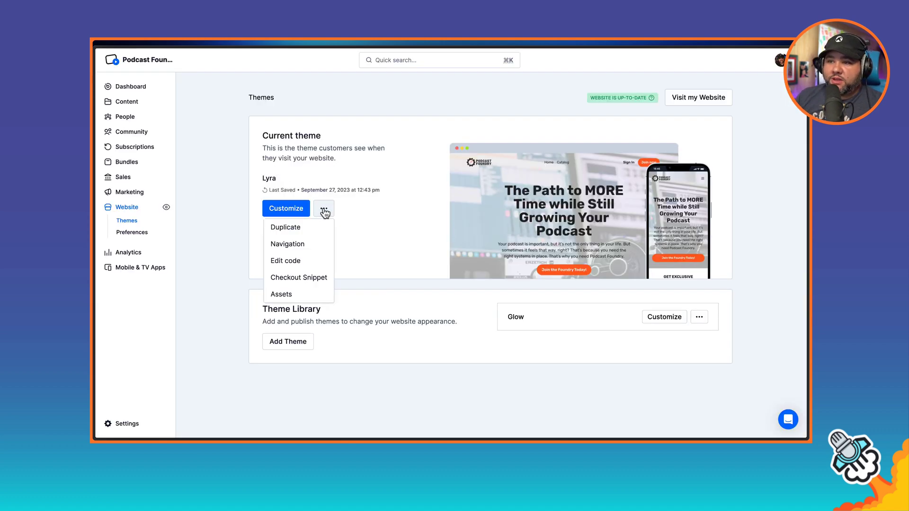
click(302, 262)
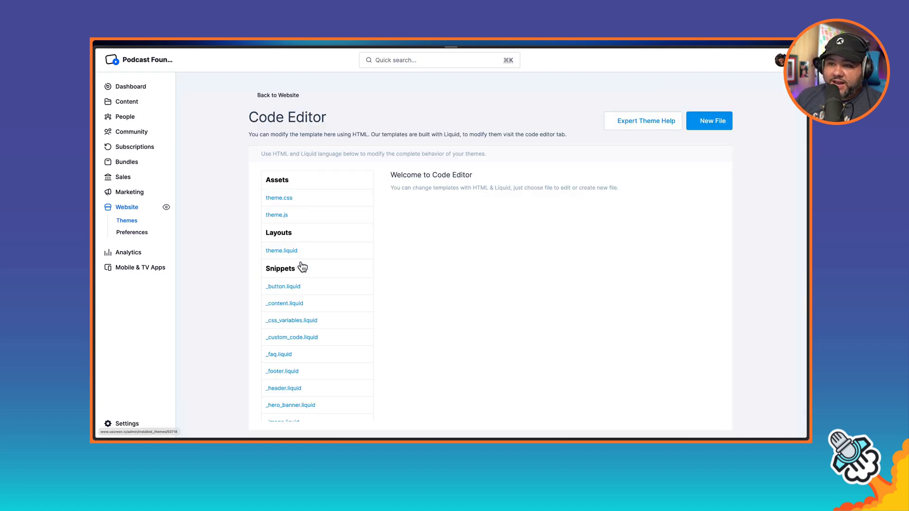
scroll(308, 250, down, 6)
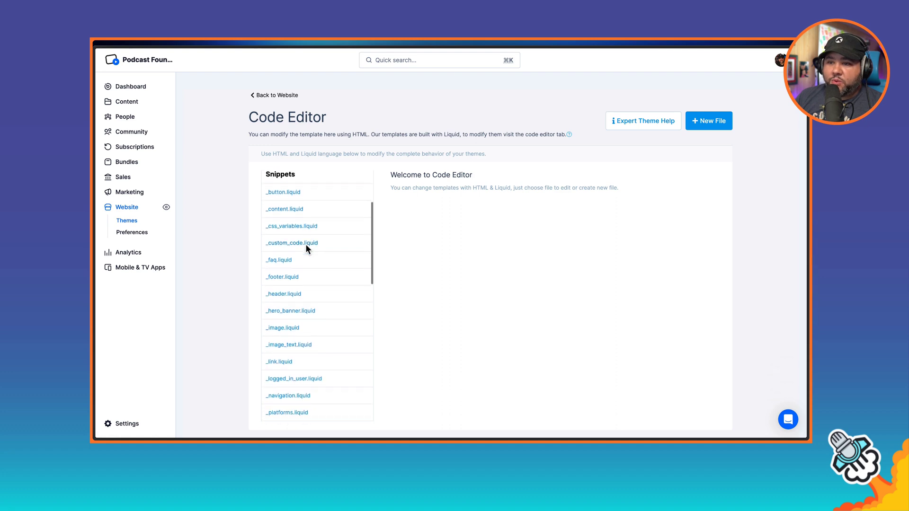
scroll(297, 263, down, 10)
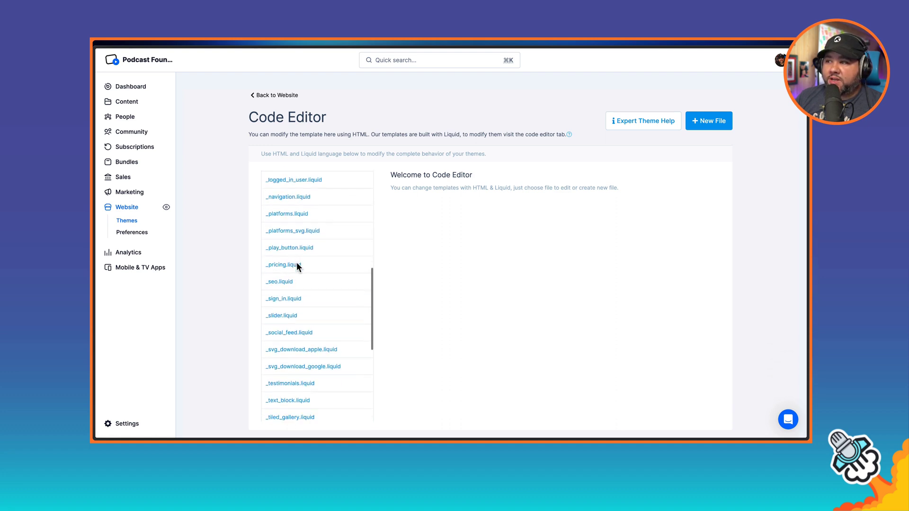
scroll(298, 268, up, 15)
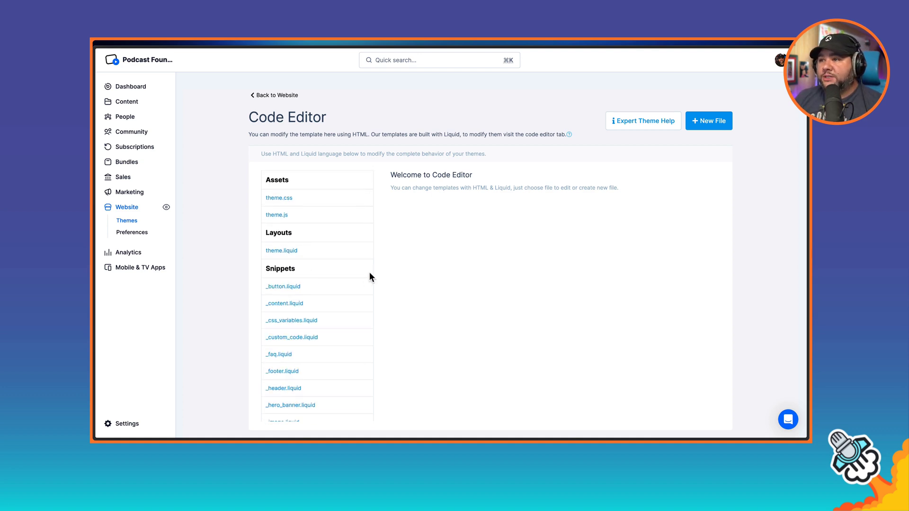
scroll(370, 277, down, 5)
scroll(371, 277, down, 10)
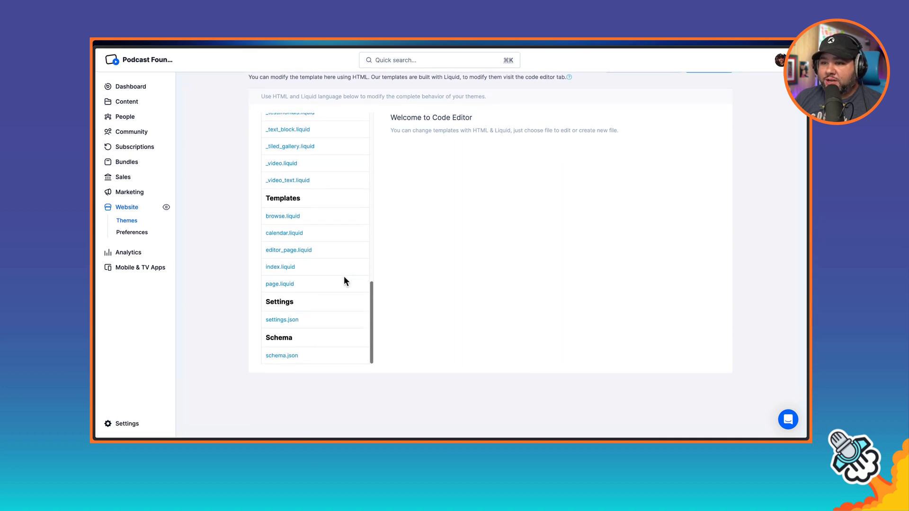
scroll(340, 280, up, 5)
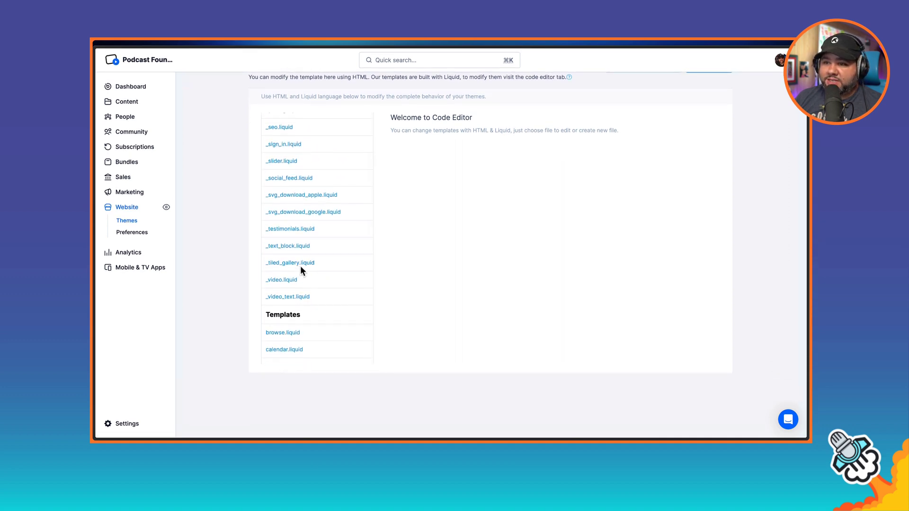
Step: View the code of _tiled_gallery.liquid and theme.css, and return to the Themes page without saving changes
click(301, 266)
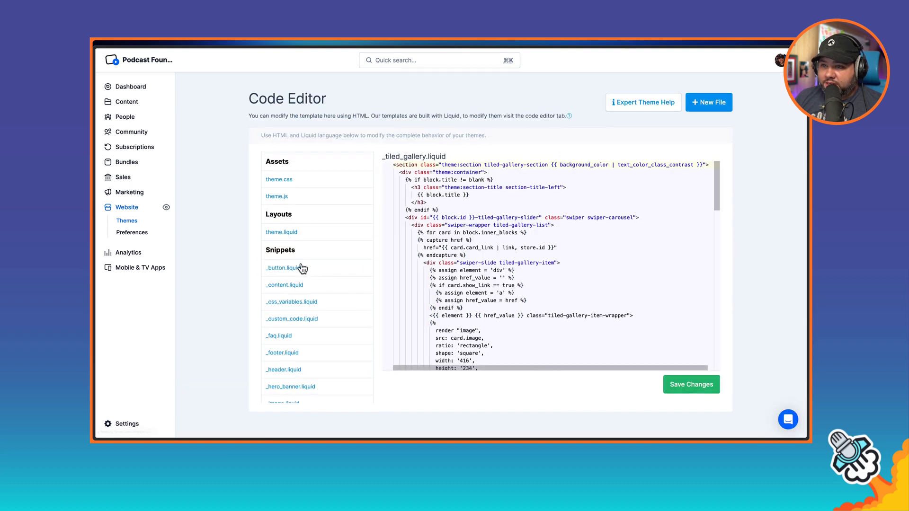
click(284, 185)
scroll(449, 233, down, 2)
scroll(449, 234, up, 2)
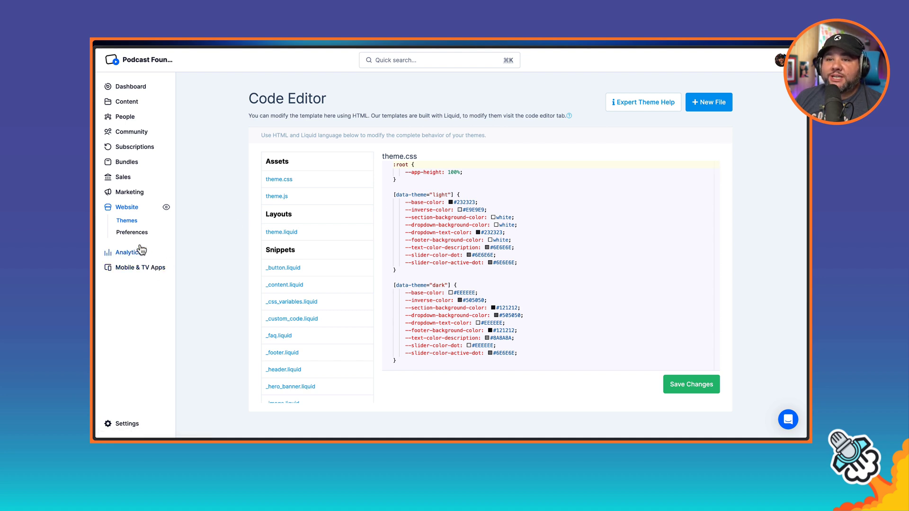
click(127, 219)
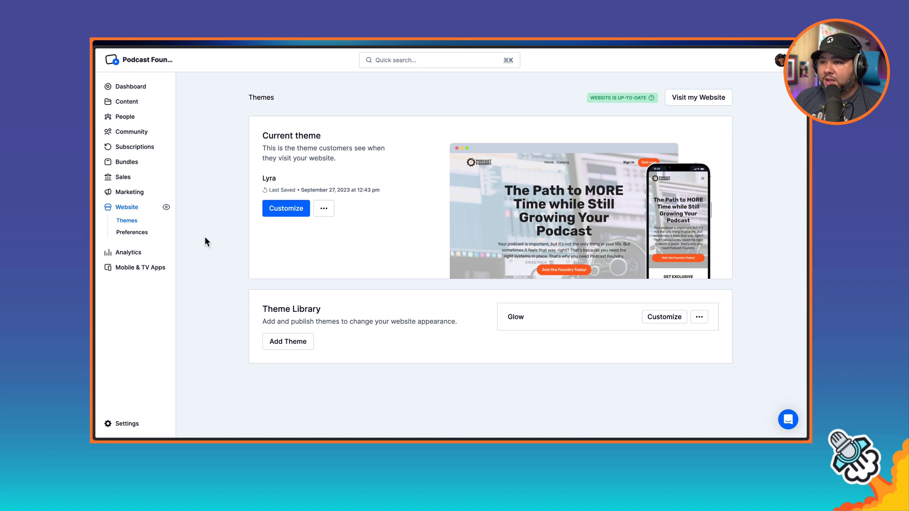